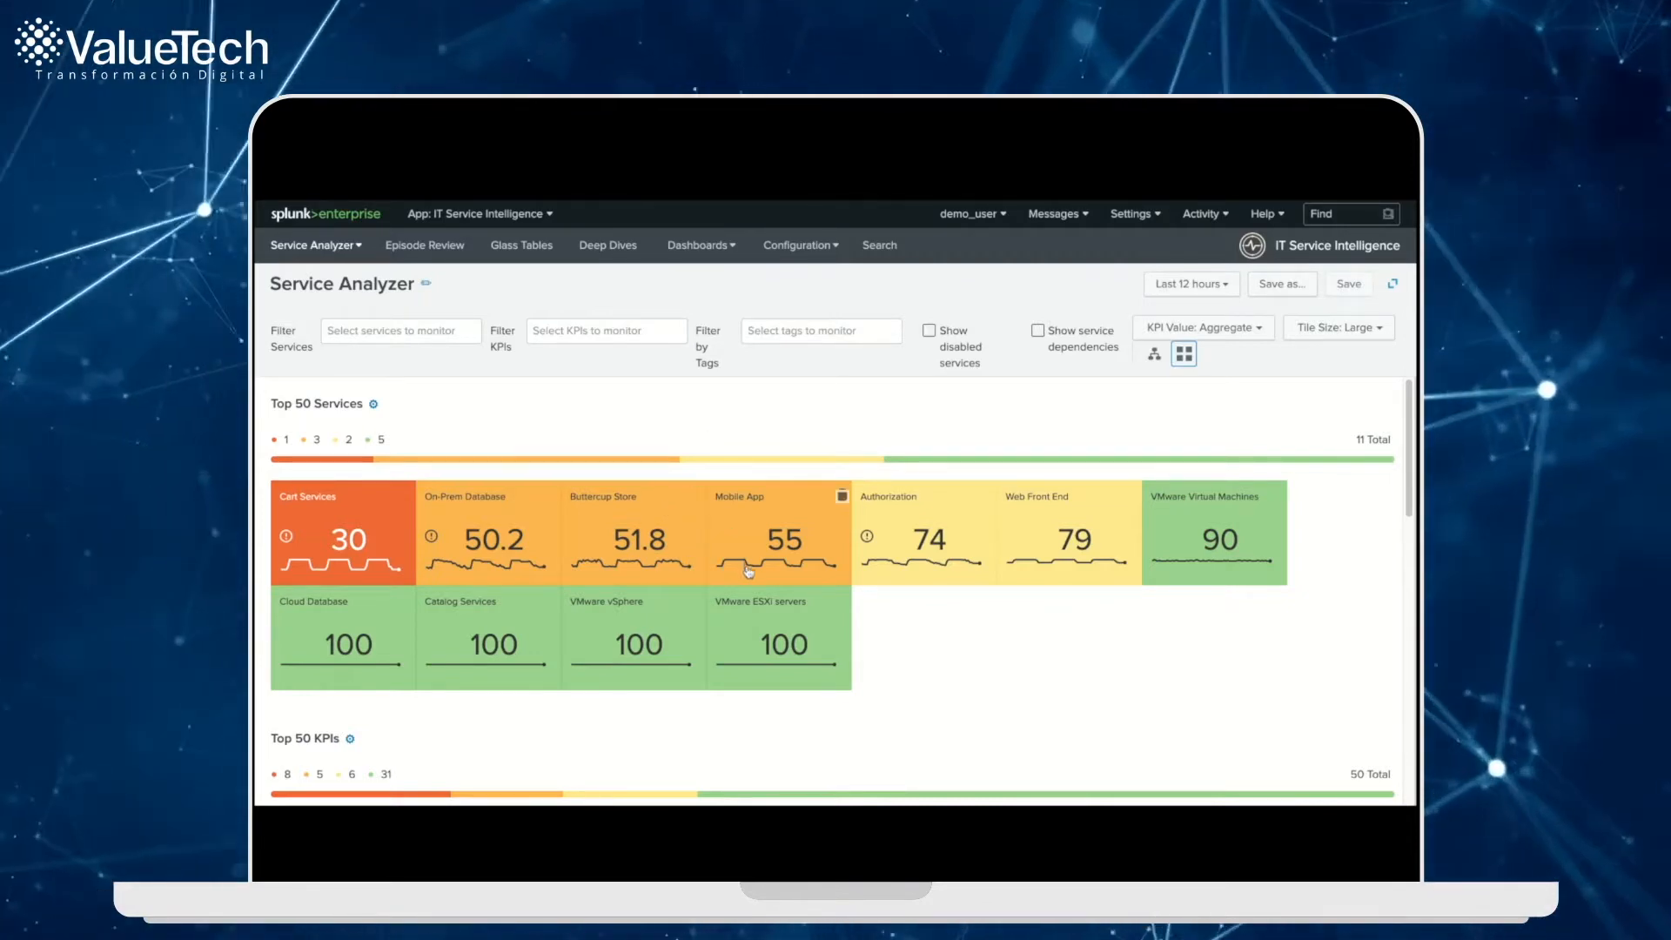
# - Switch the Service Analyzer to the tree view and inspect the Revenue KPI of the Buttercup Store service
pyautogui.moveTo(799, 570)
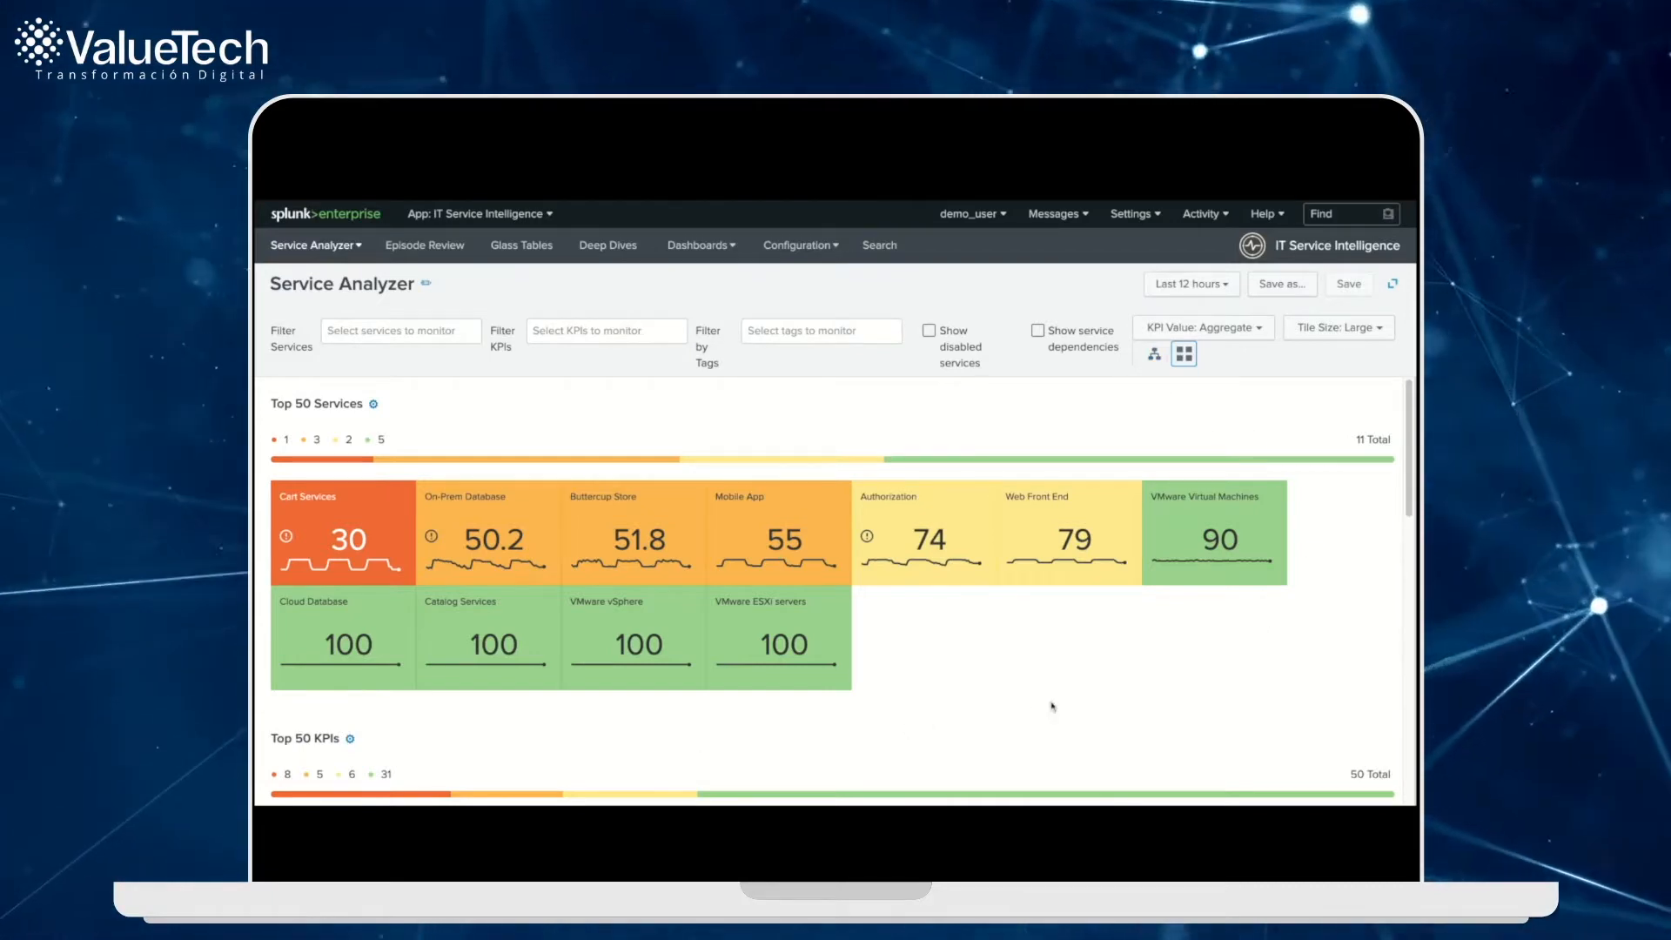
pyautogui.click(1153, 364)
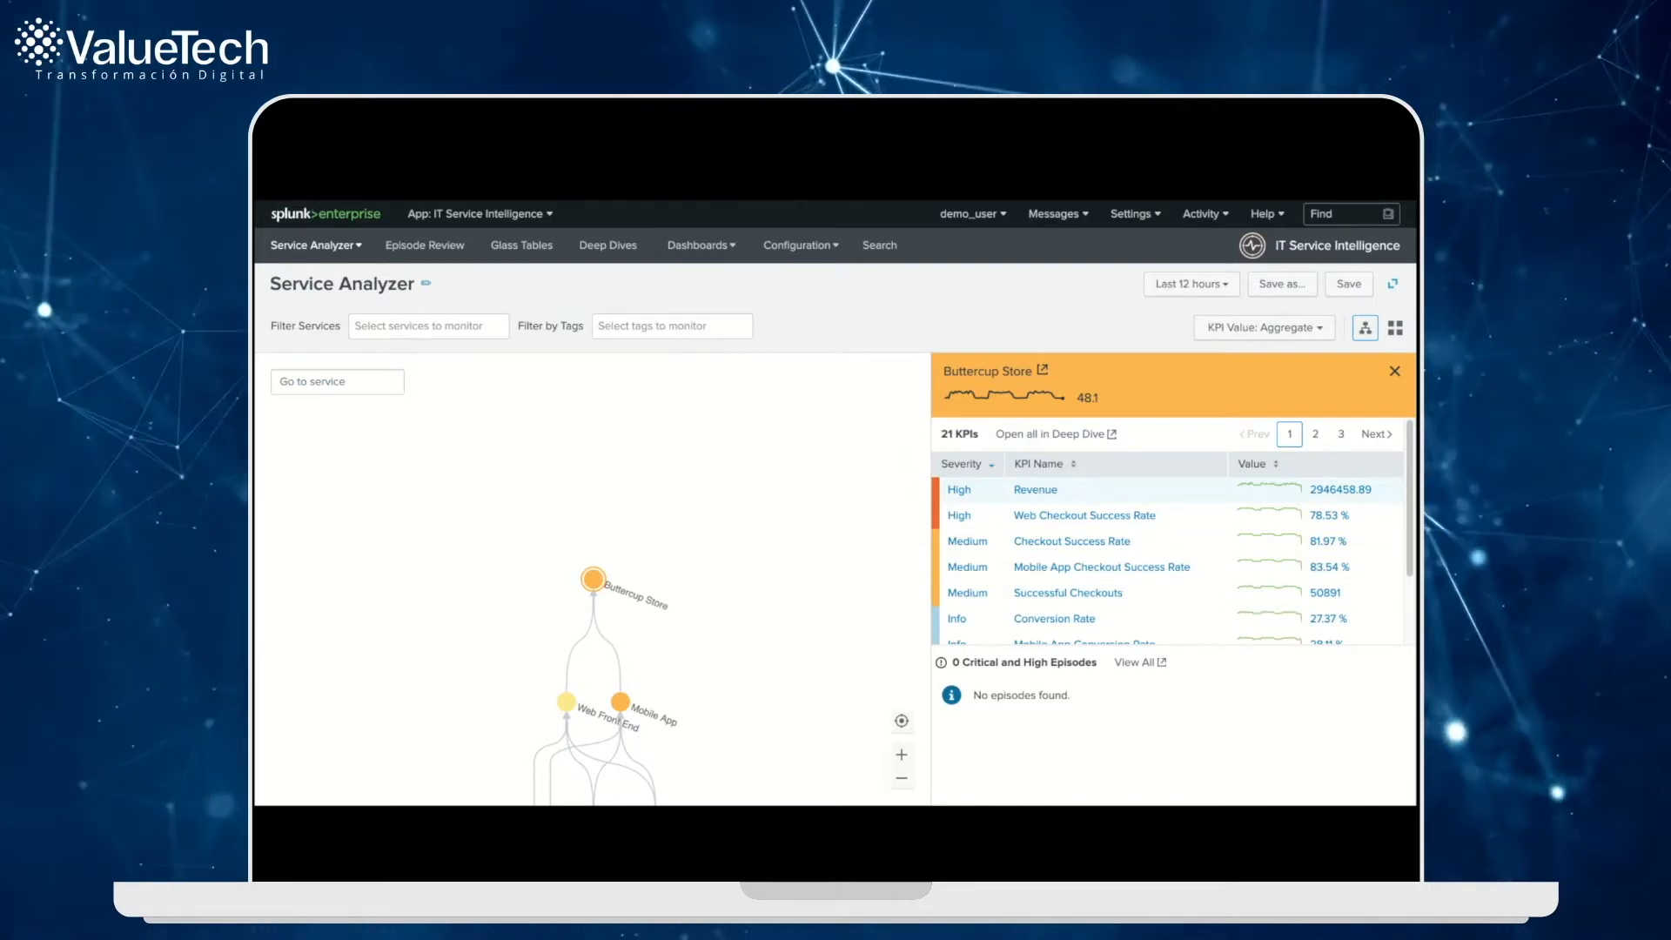
pyautogui.click(1116, 493)
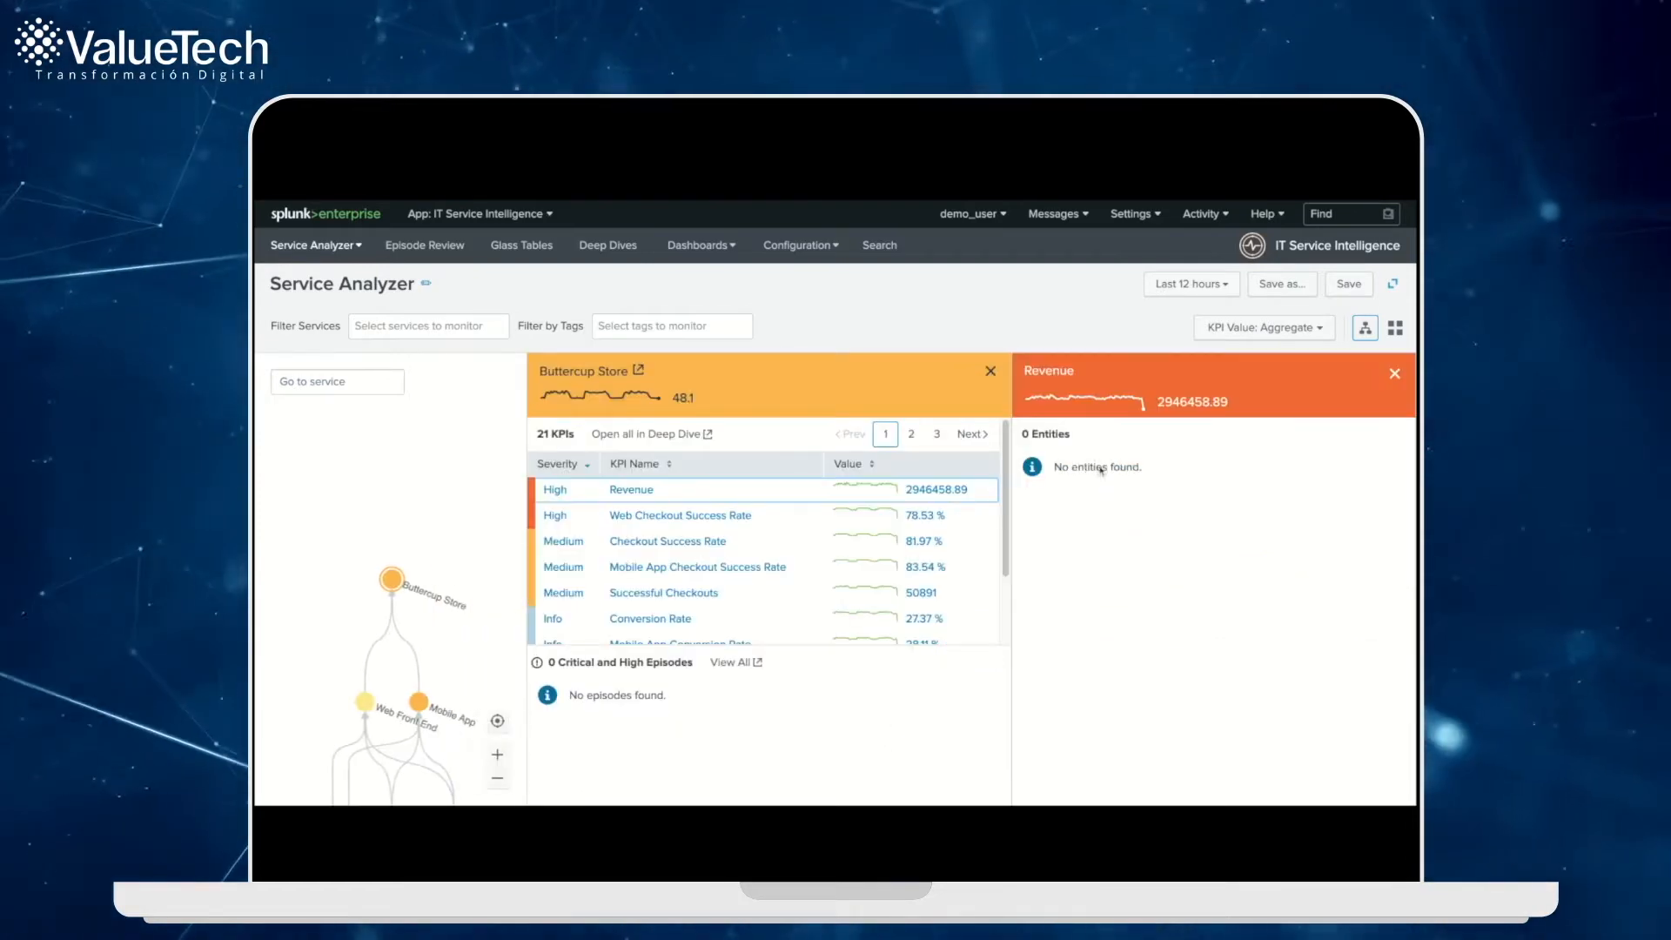
pyautogui.scroll(-1, 815, 564)
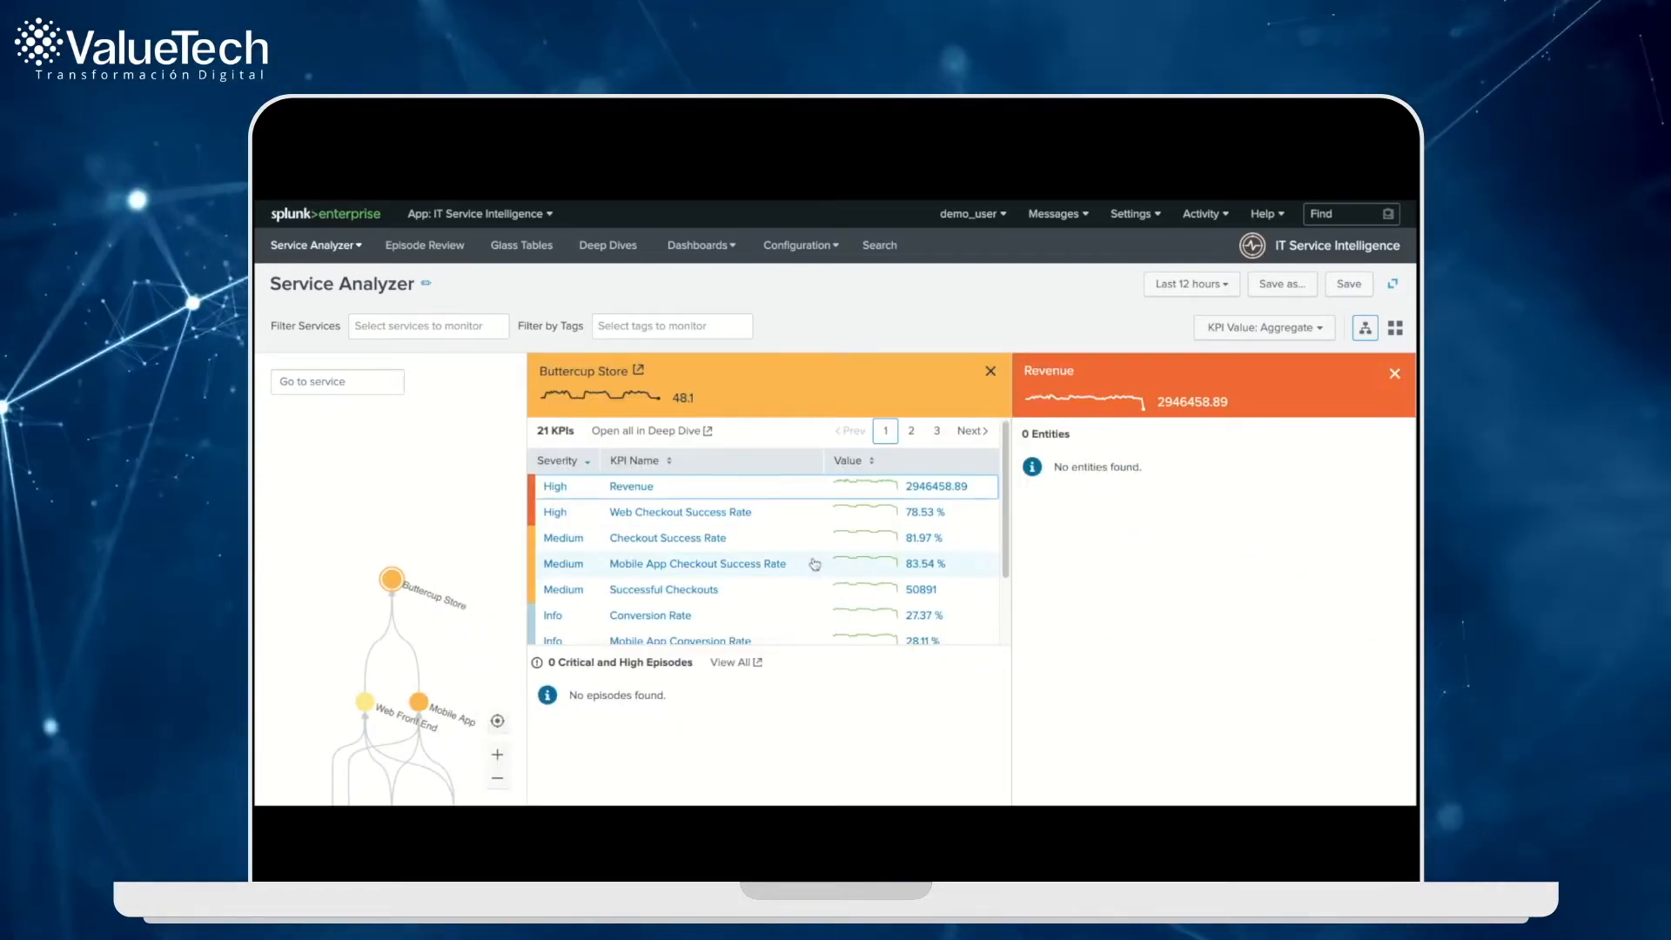
pyautogui.scroll(-1, 814, 564)
# - Locate the On-Prem Database service at the end of the Authorization branch in the tree and review its KPIs
pyautogui.moveTo(331, 649); pyautogui.dragTo(372, 505)
pyautogui.moveTo(316, 727); pyautogui.dragTo(344, 564)
pyautogui.moveTo(390, 673); pyautogui.dragTo(381, 619)
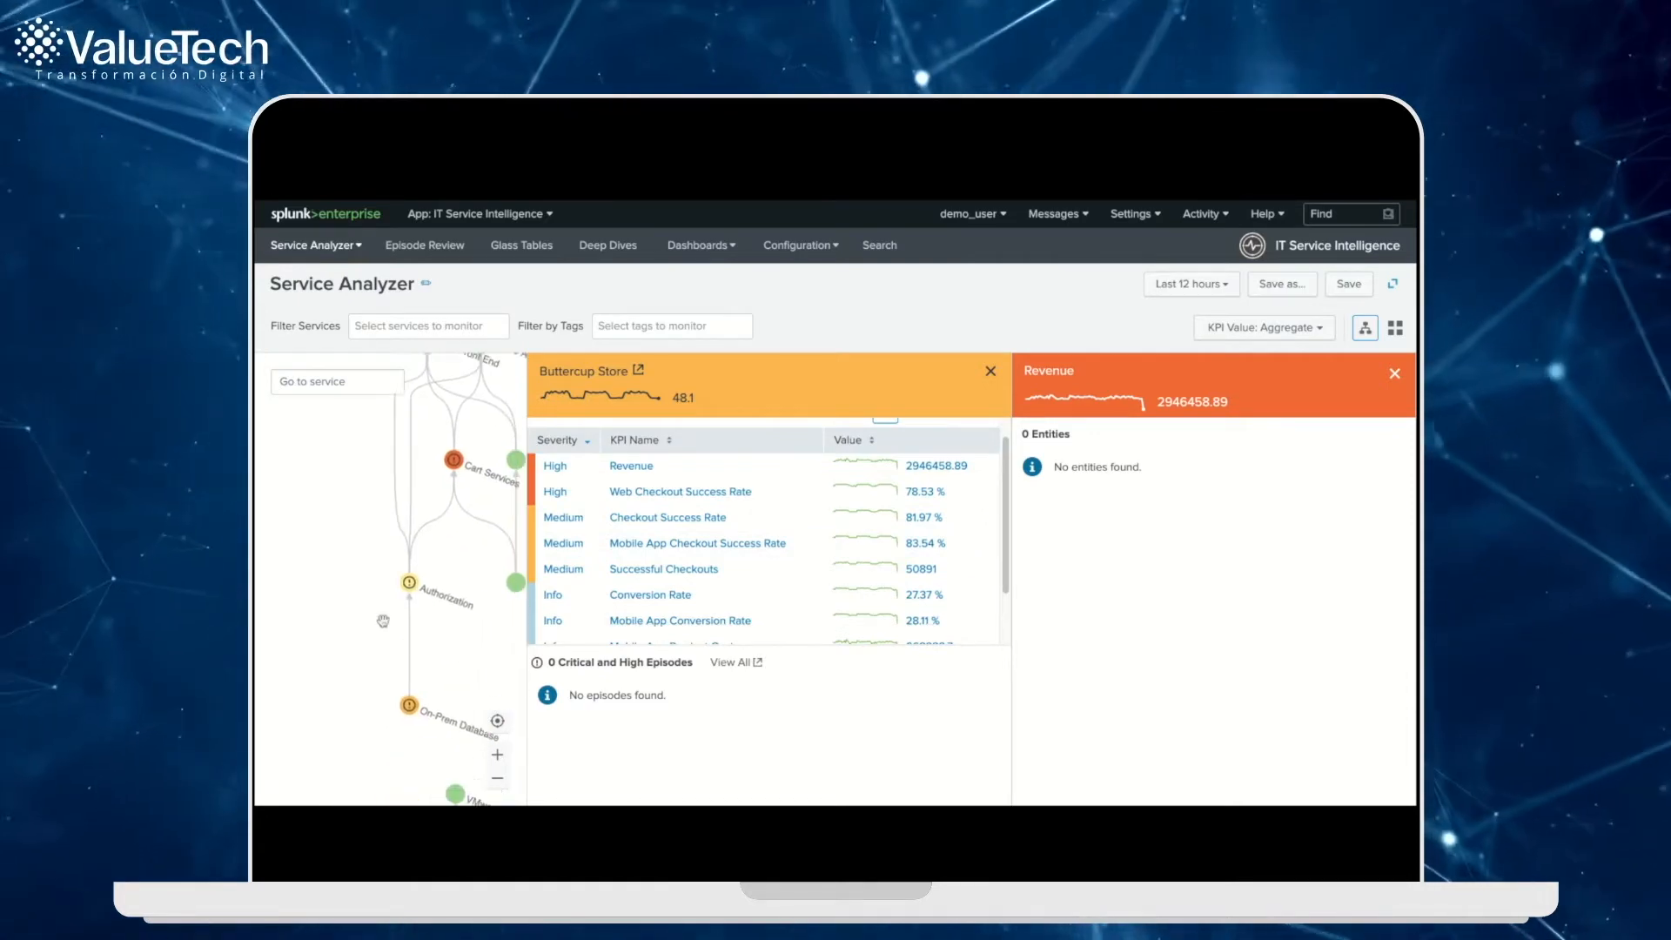
pyautogui.click(410, 706)
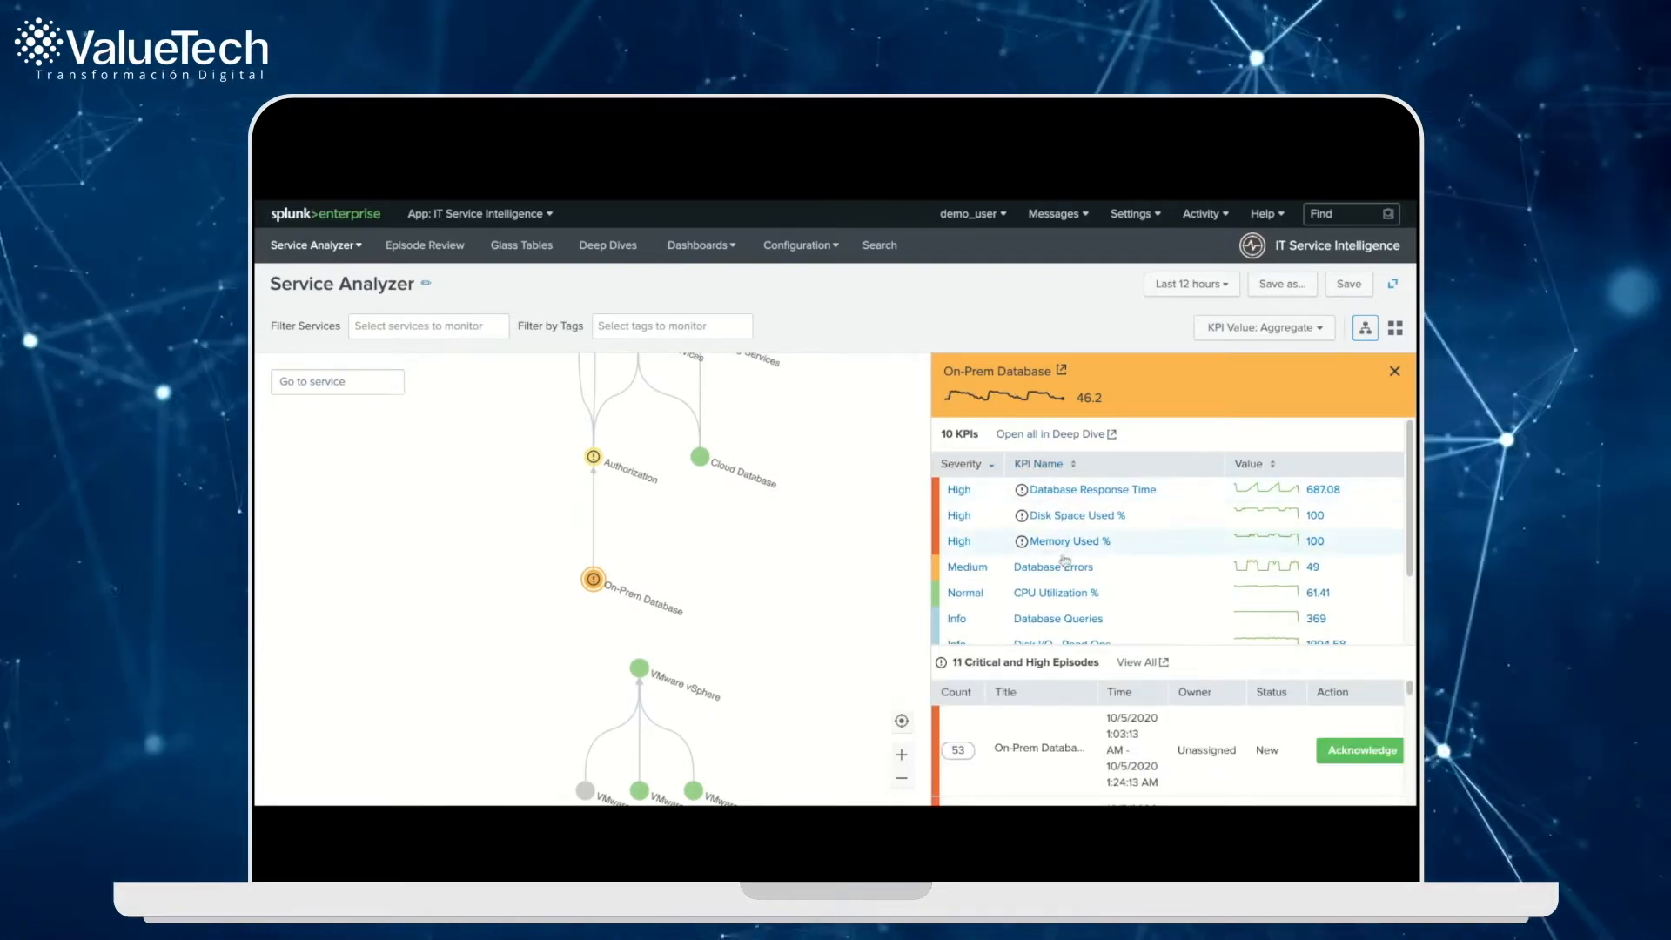
pyautogui.click(1134, 599)
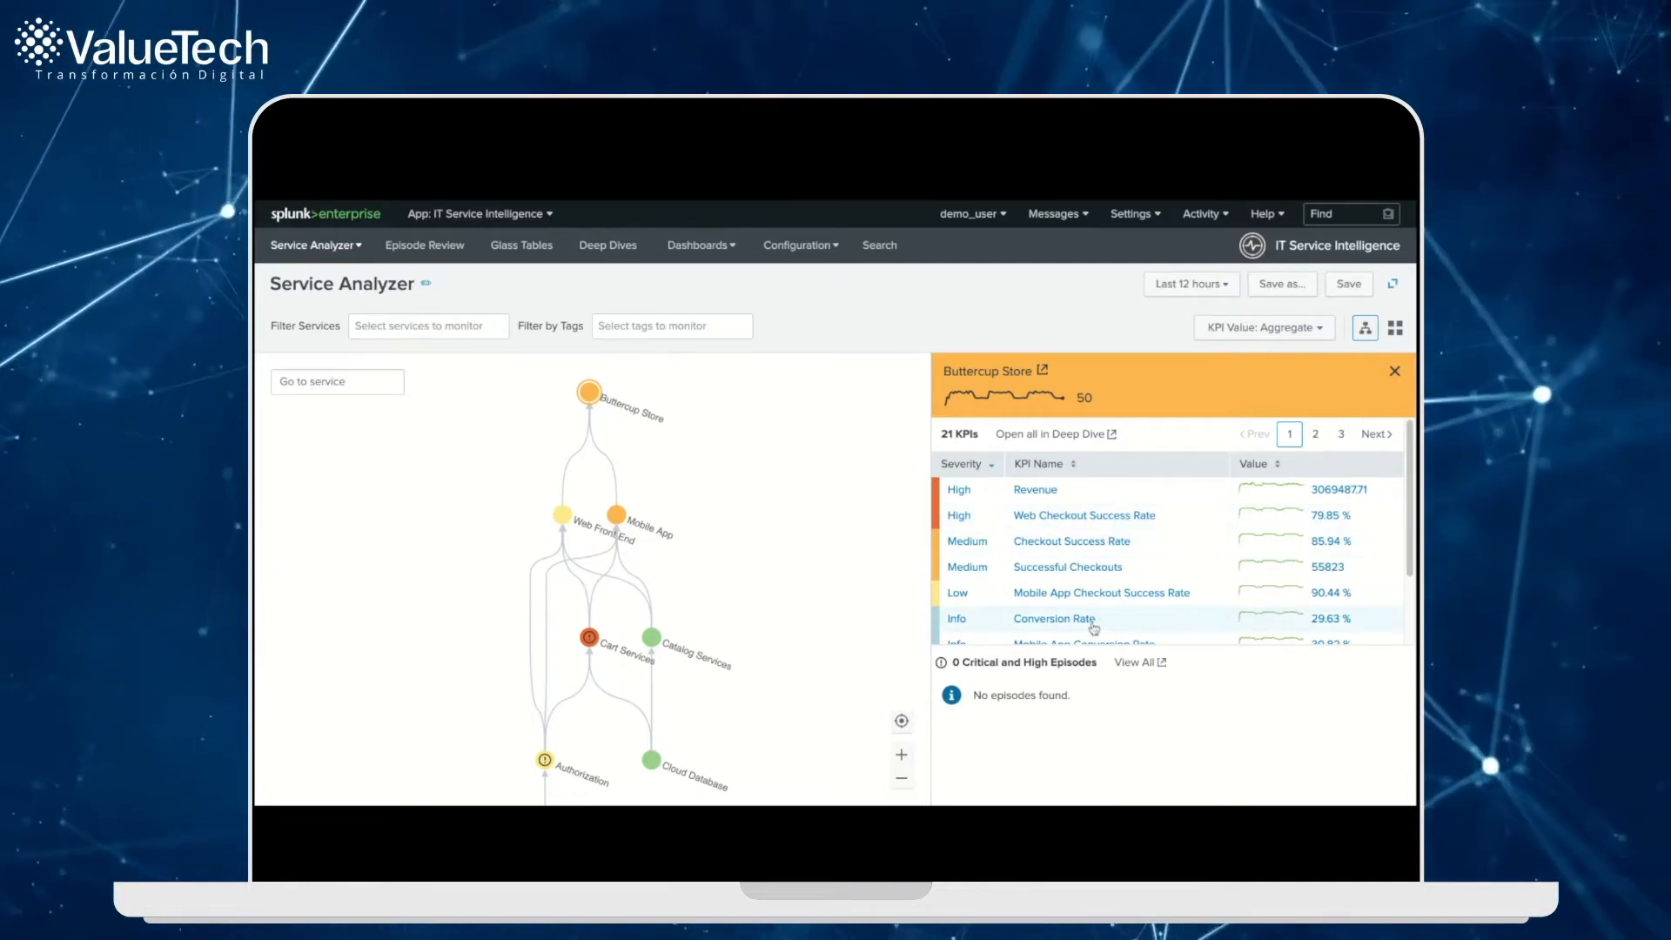
# - Select On-Prem Database beneath Authorization again and examine the dependency tree from the VMware services up to Buttercup Store
pyautogui.moveTo(802, 656); pyautogui.dragTo(806, 500)
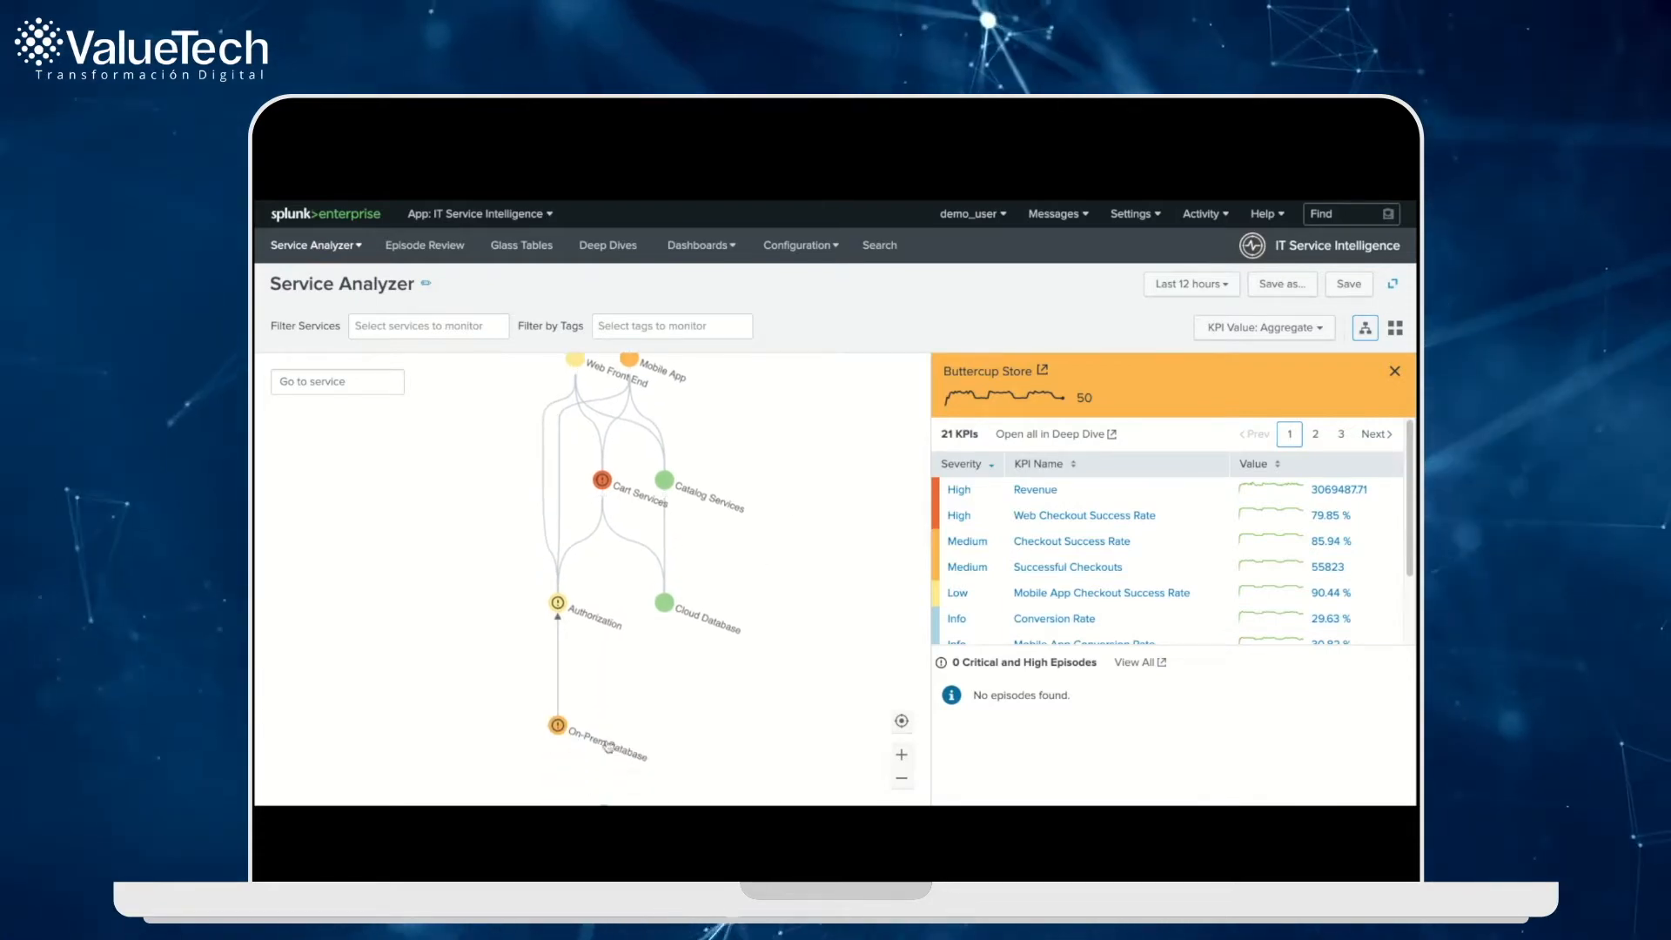
pyautogui.click(609, 746)
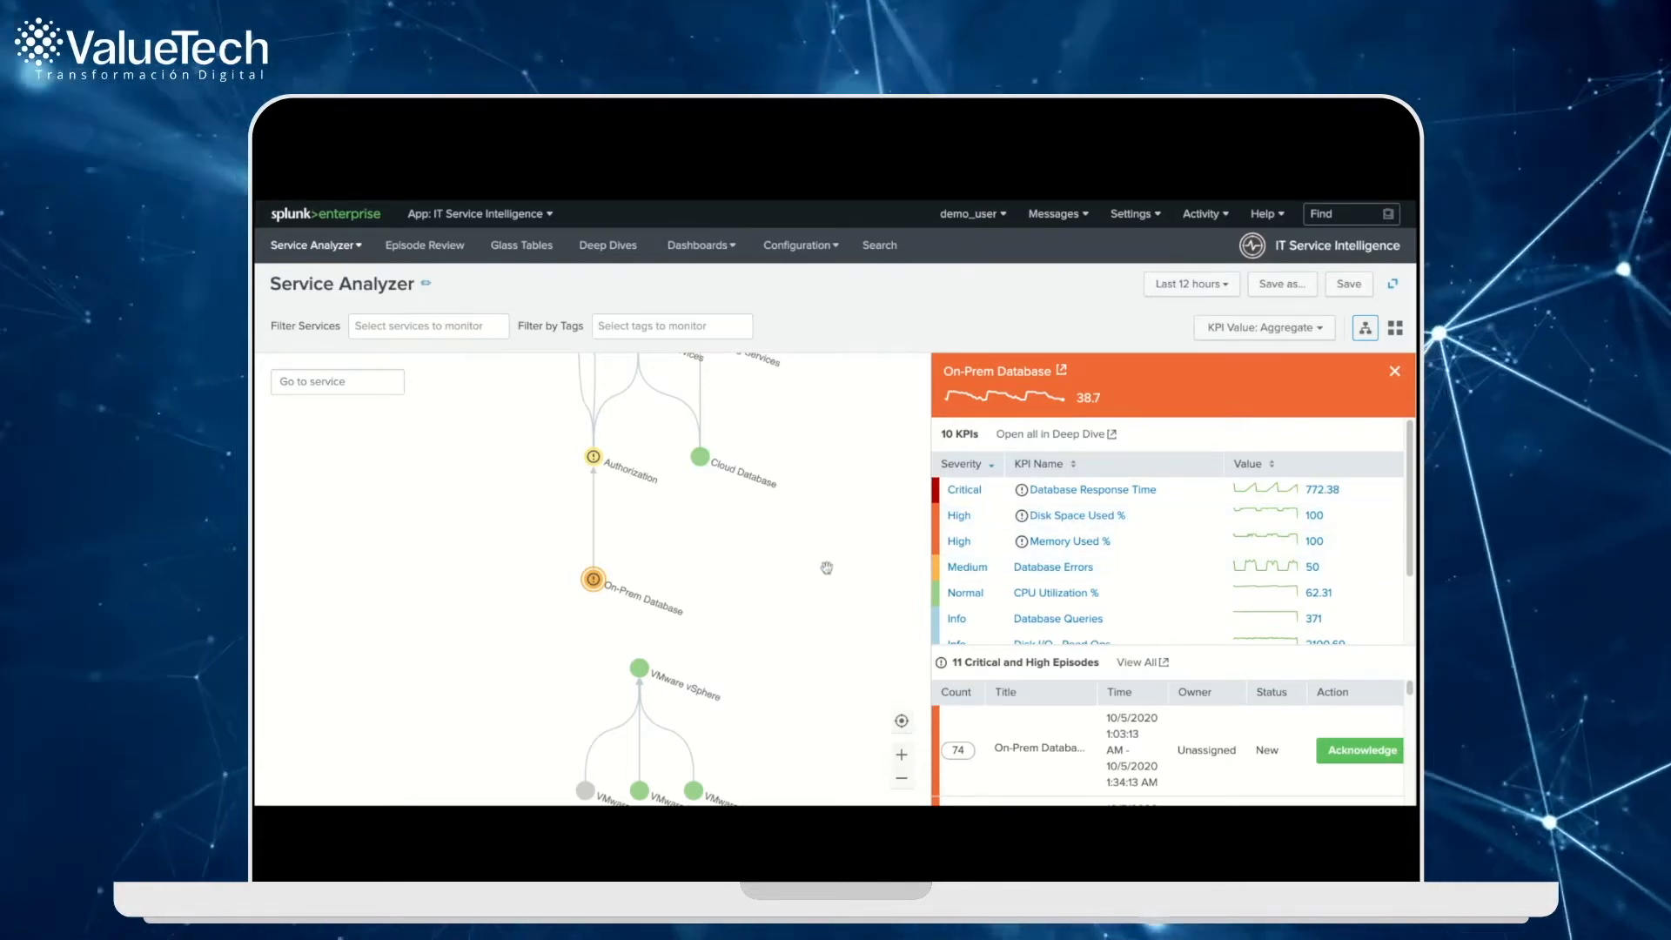
pyautogui.scroll(-1, 793, 641)
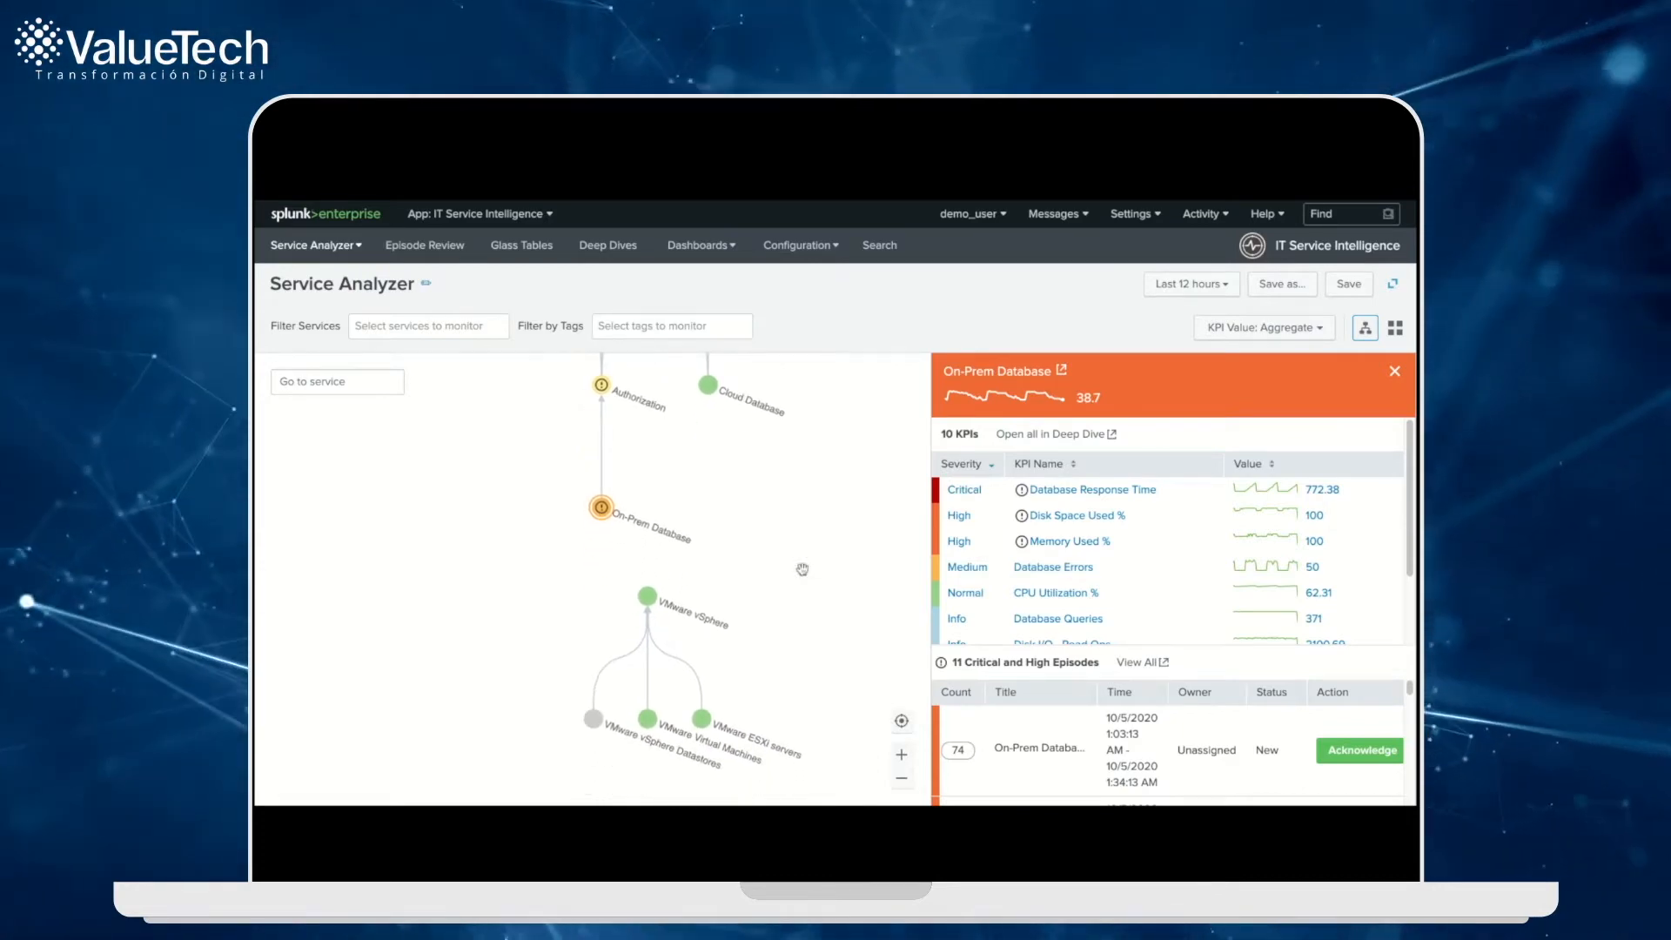
pyautogui.scroll(-1, 810, 678)
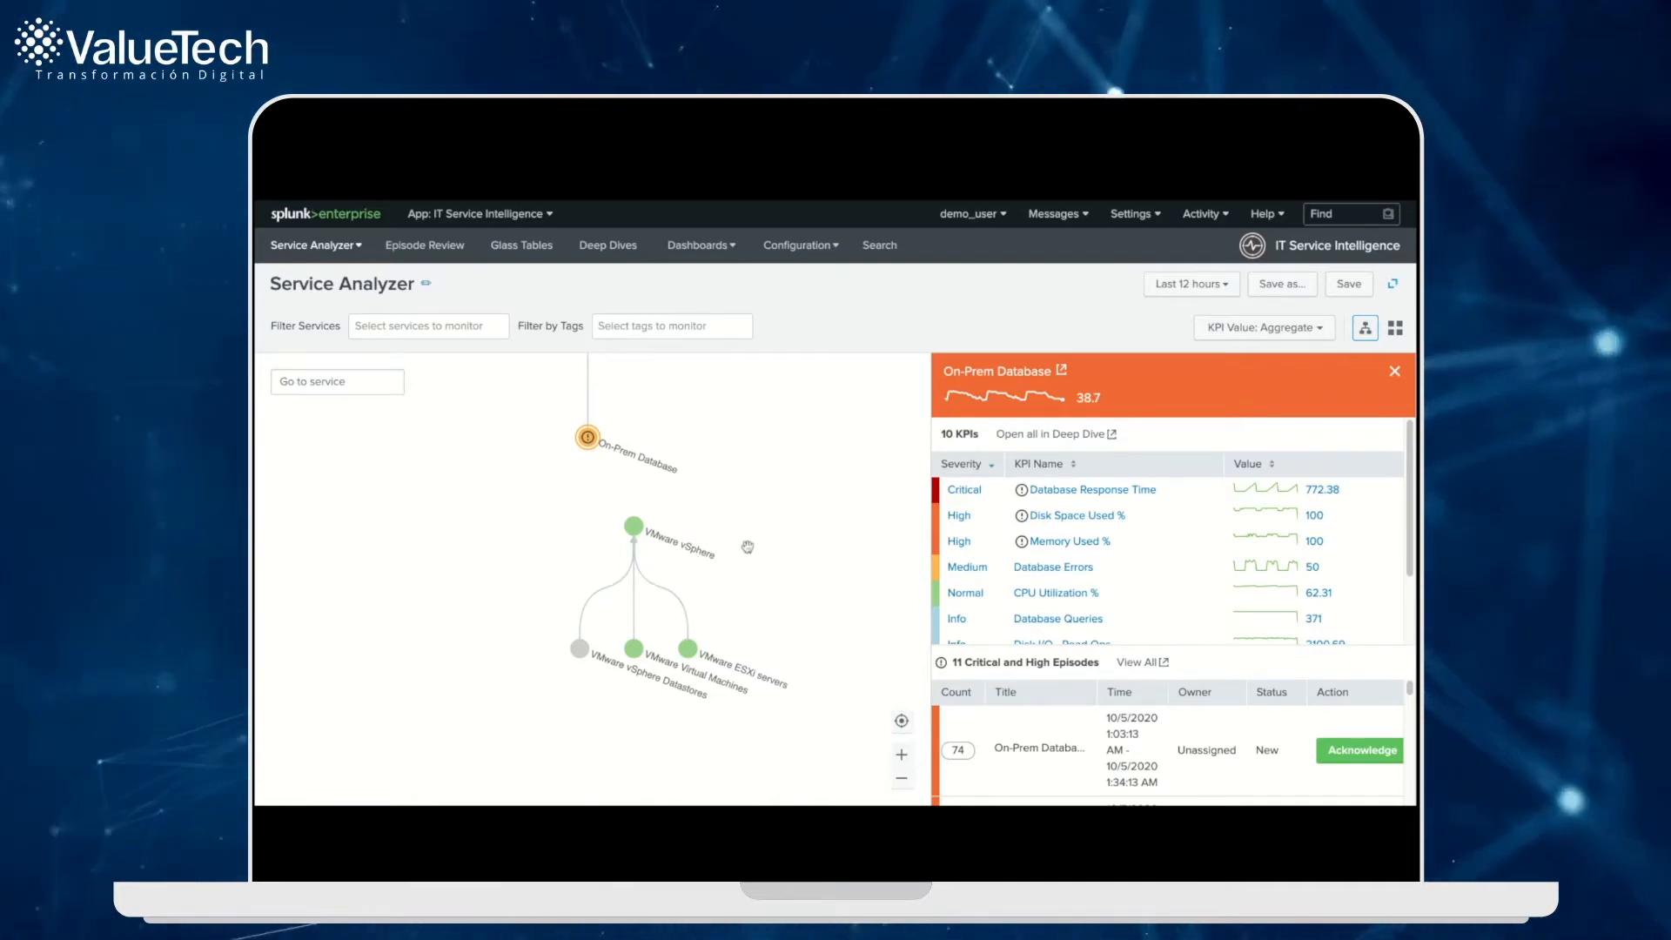
pyautogui.scroll(3, 758, 428)
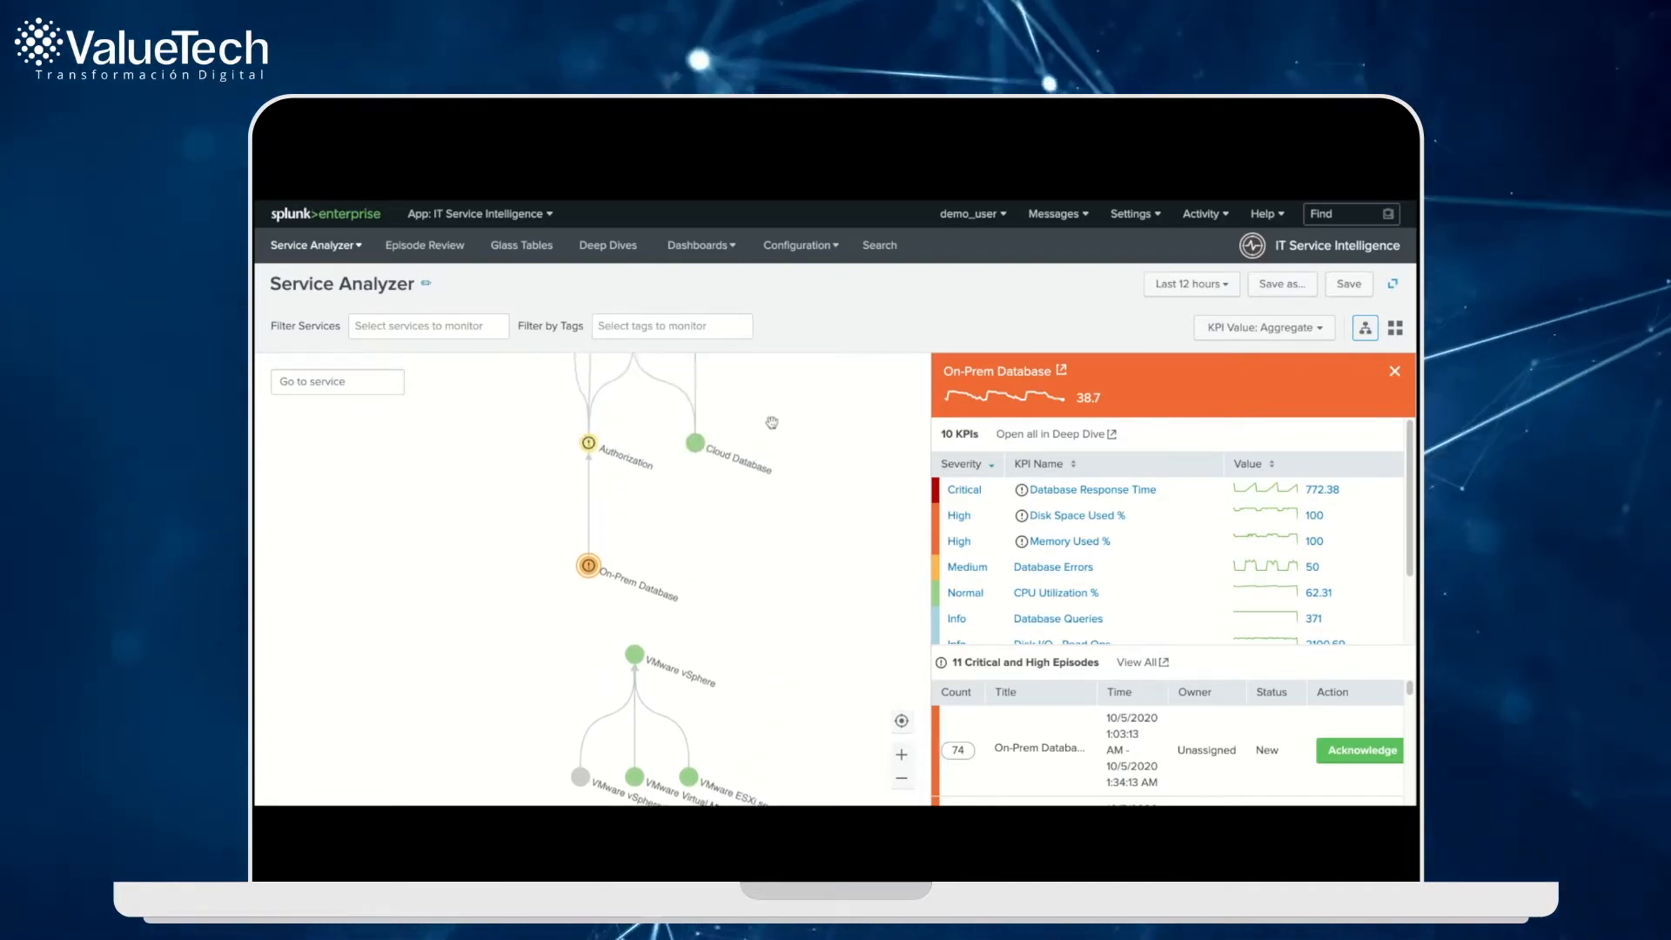
pyautogui.scroll(4, 783, 423)
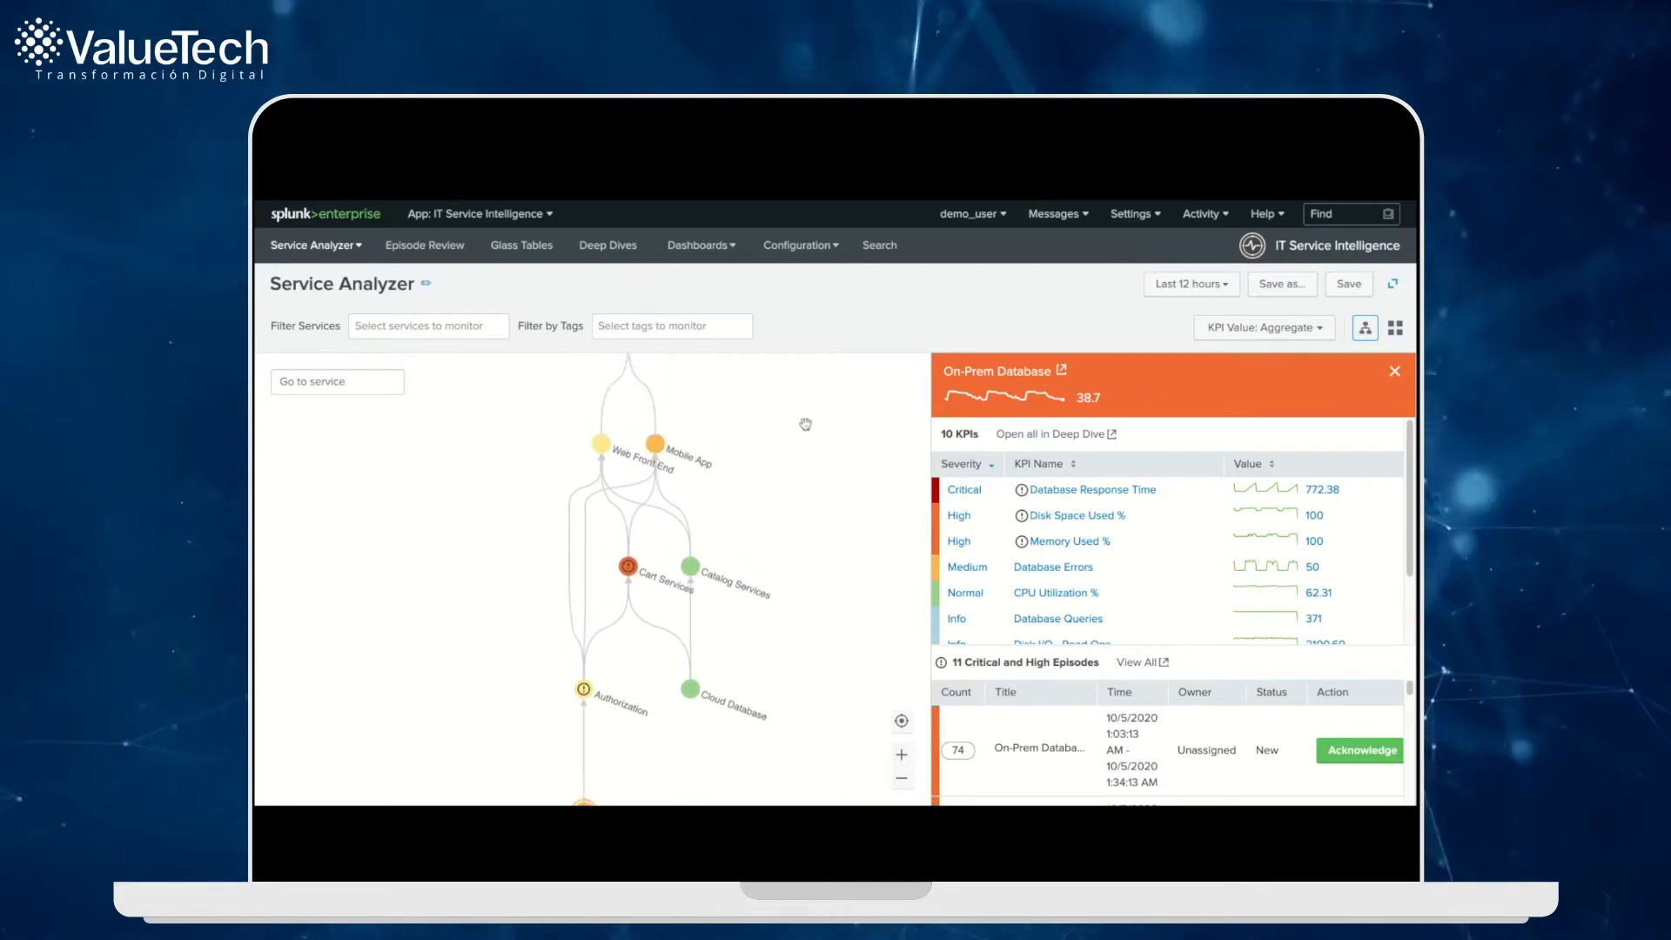
pyautogui.scroll(-1, 806, 424)
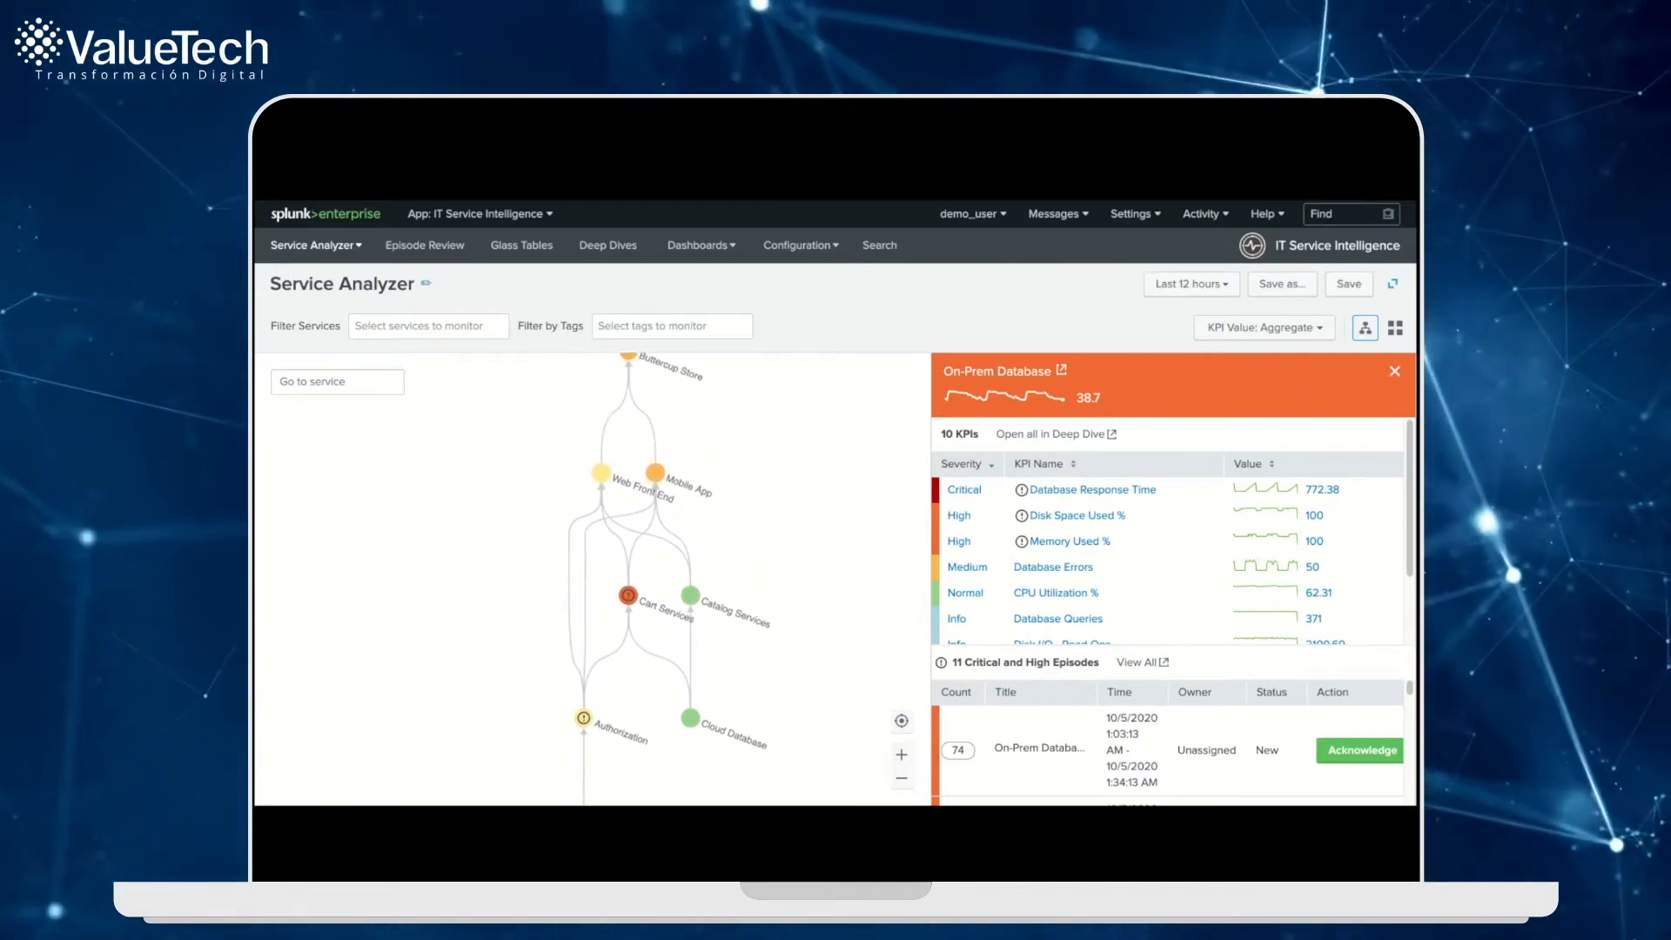
pyautogui.scroll(-4, 766, 631)
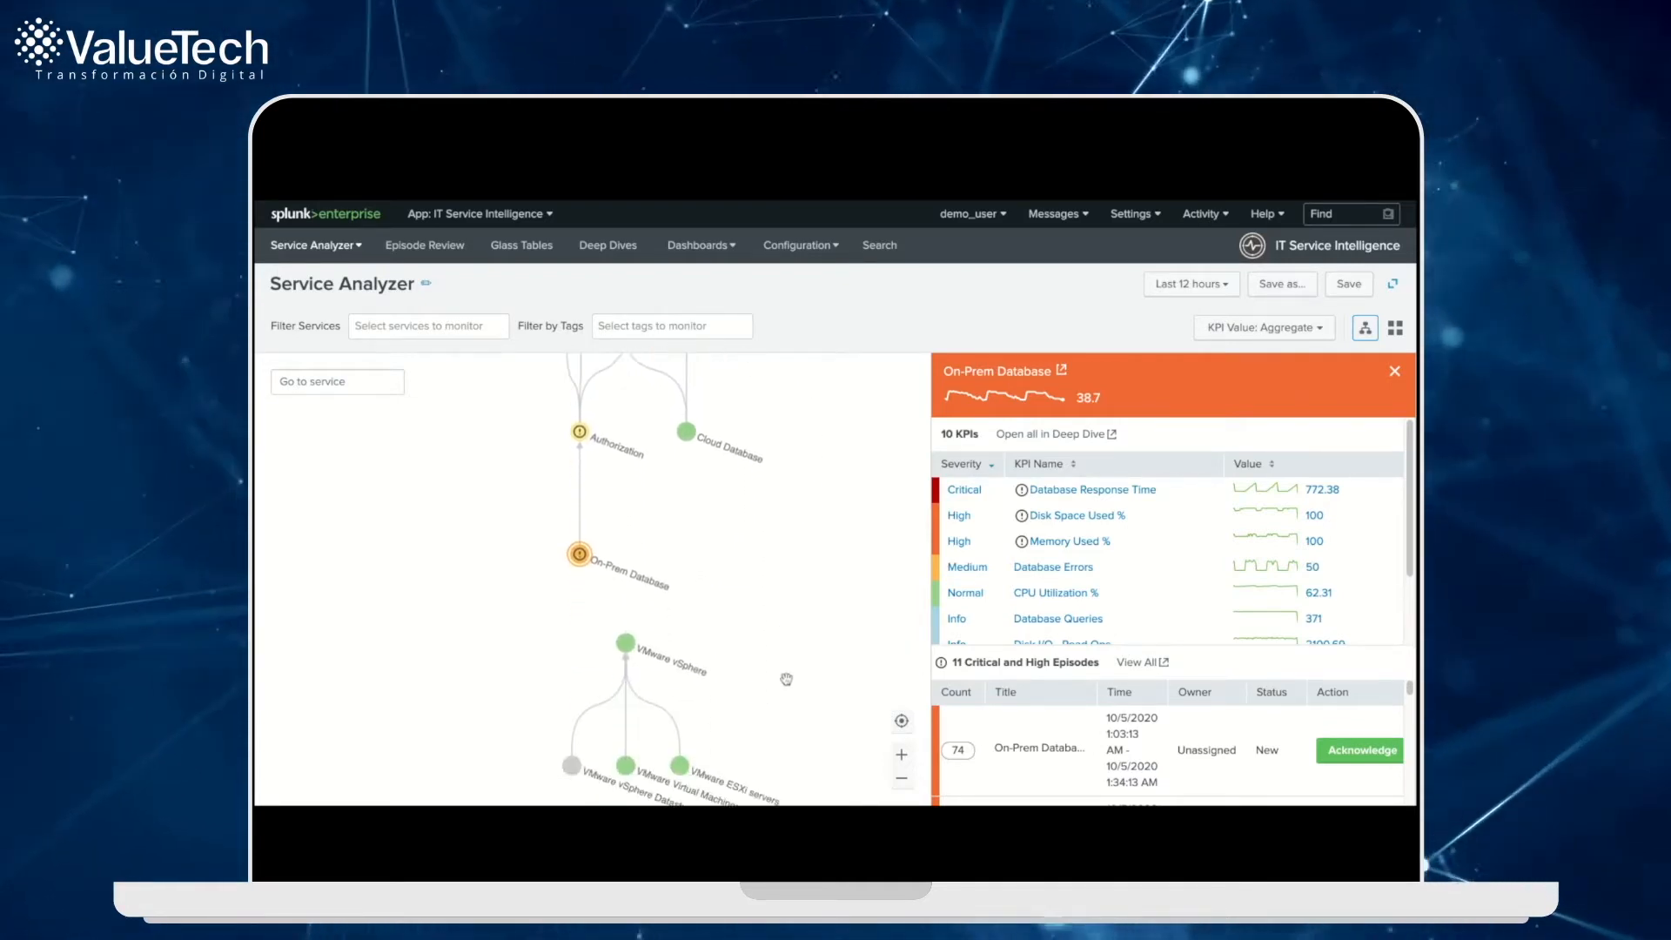
pyautogui.moveTo(767, 630); pyautogui.dragTo(763, 562)
pyautogui.scroll(6, 806, 433)
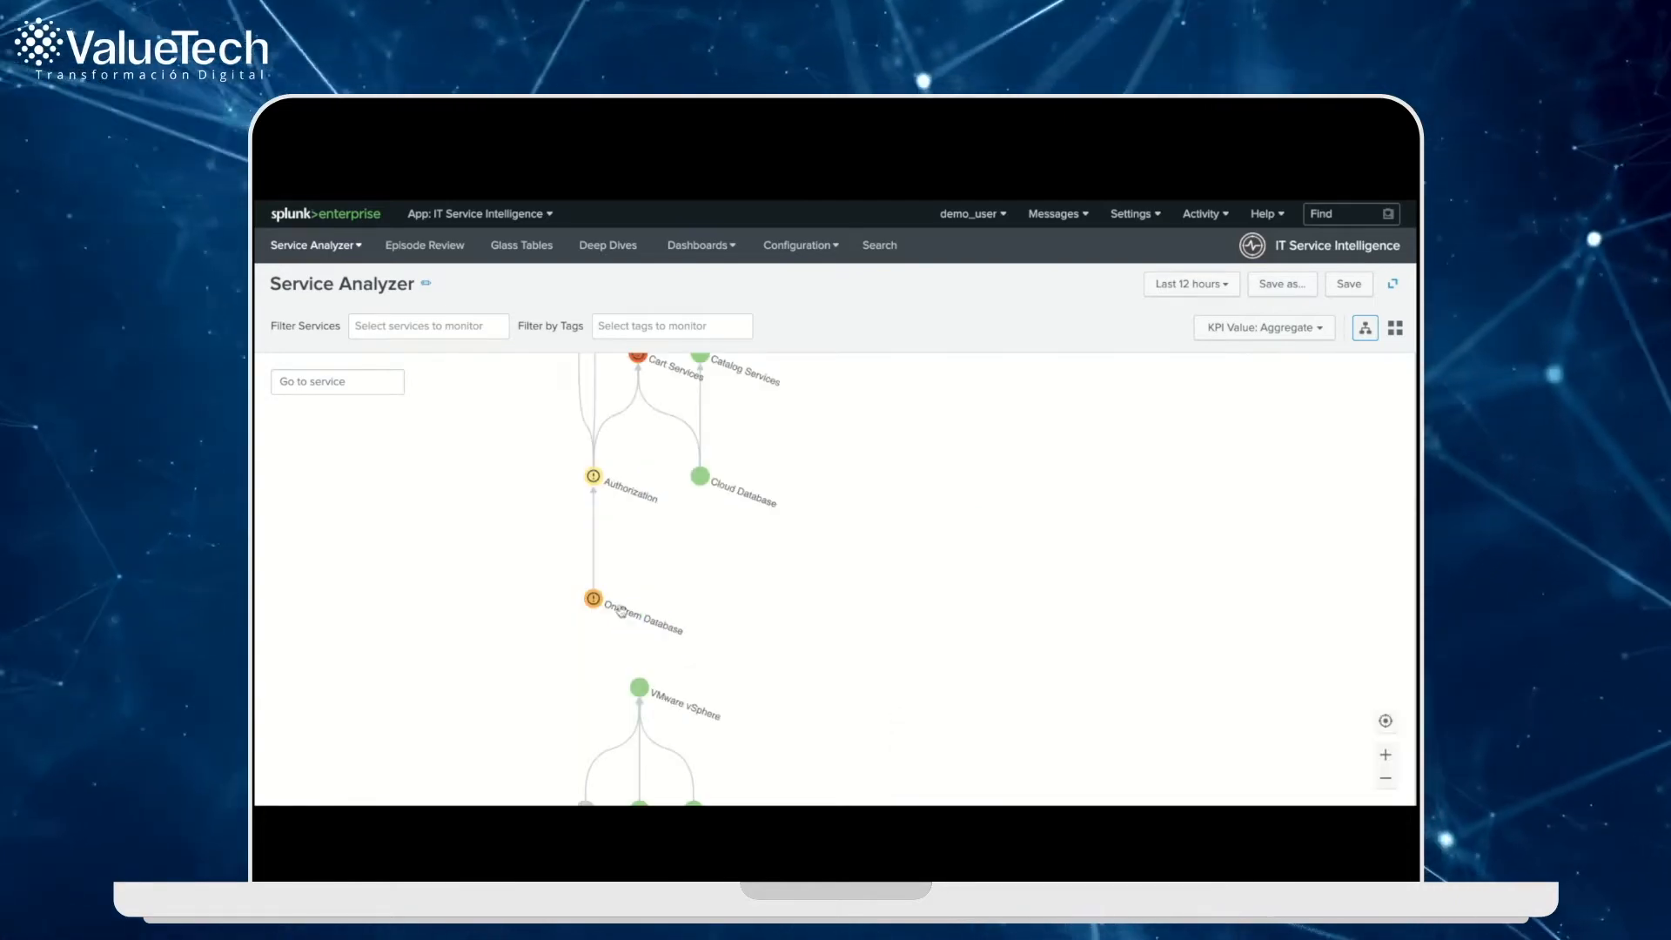
# - Show the On-Prem Database details and list the entities behind its Disk Space Used % KPI
pyautogui.moveTo(595, 608)
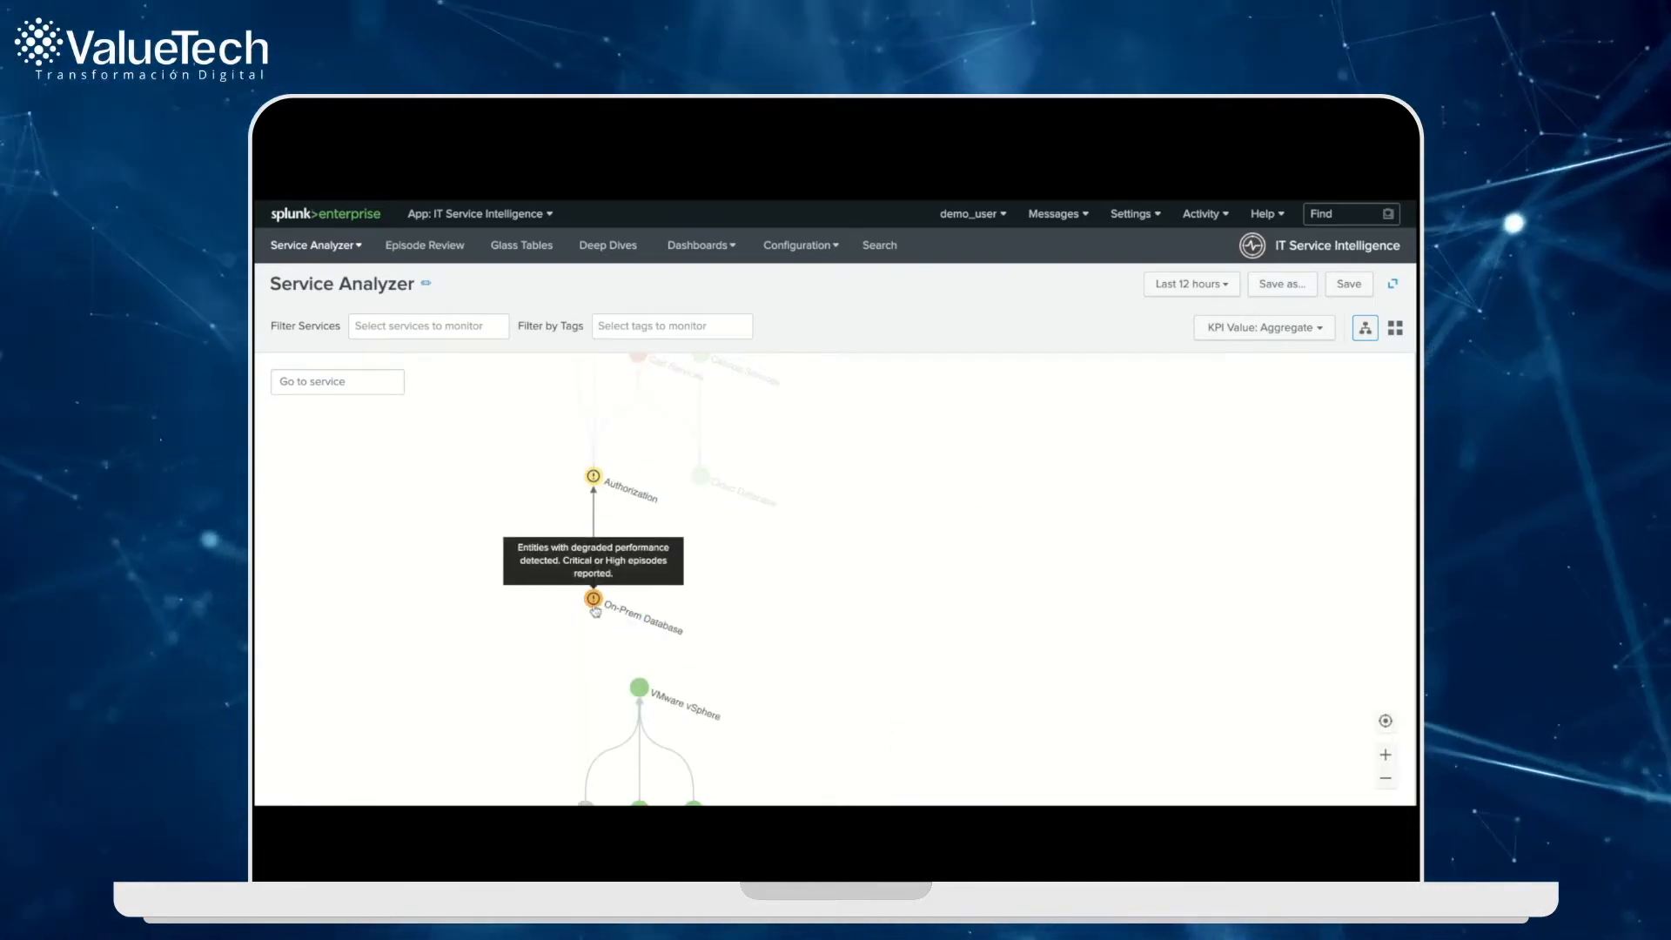
pyautogui.click(648, 624)
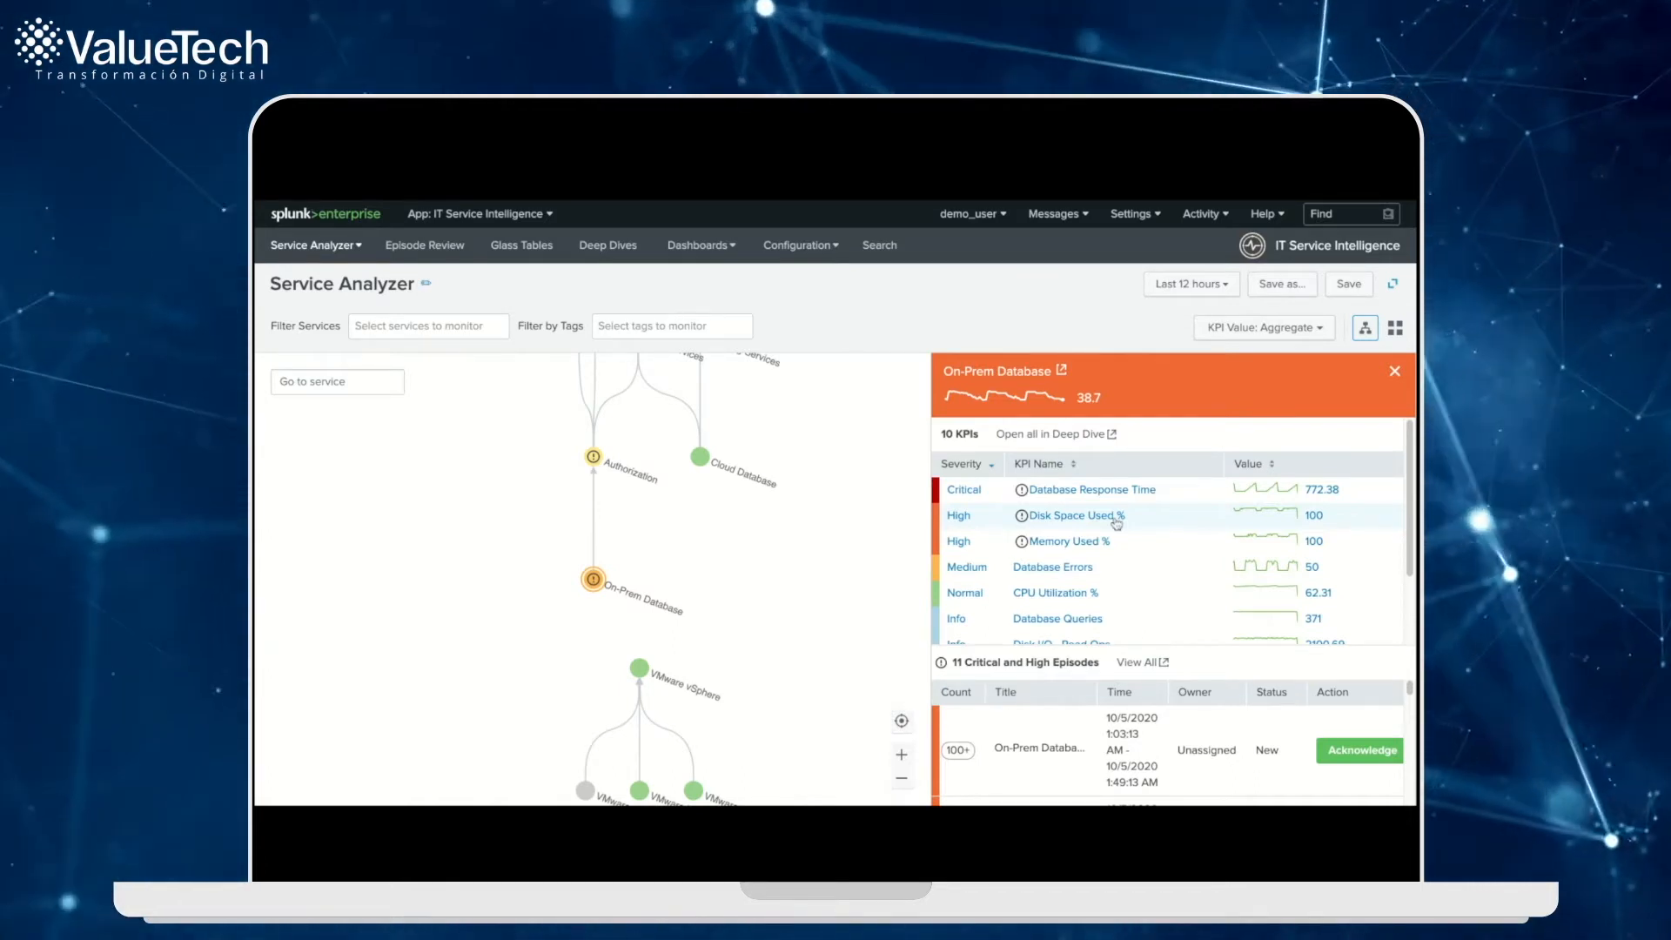
pyautogui.click(1062, 518)
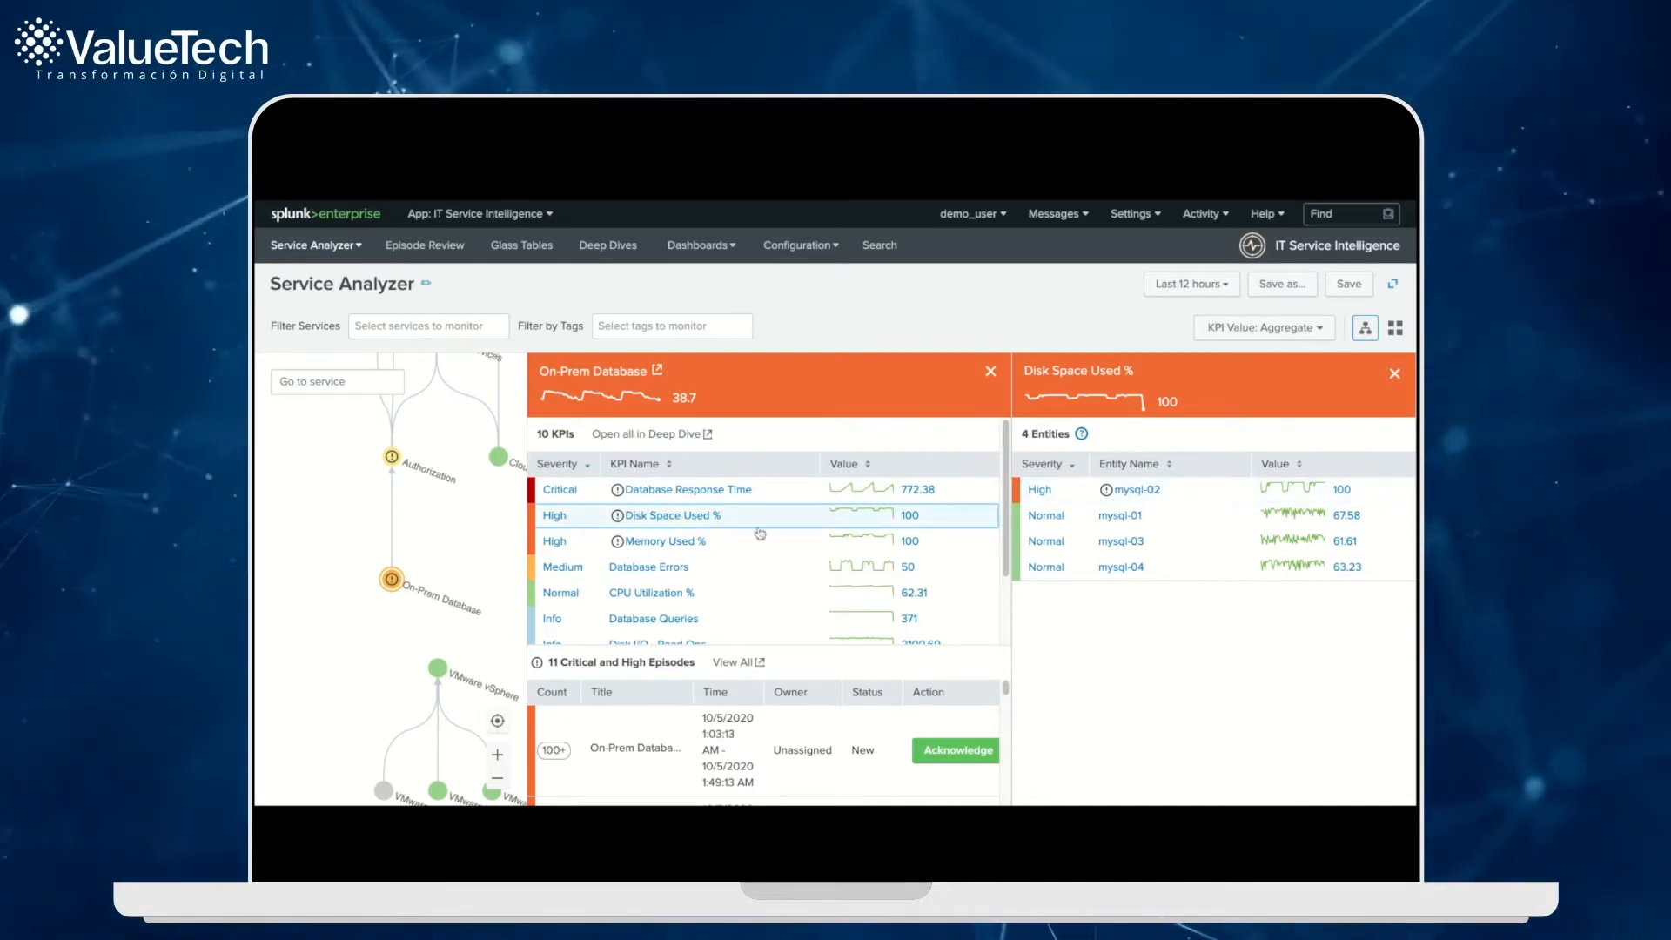
# - Open all On-Prem Database KPIs in a deep dive and compare their lanes down to Windows Events
pyautogui.click(658, 442)
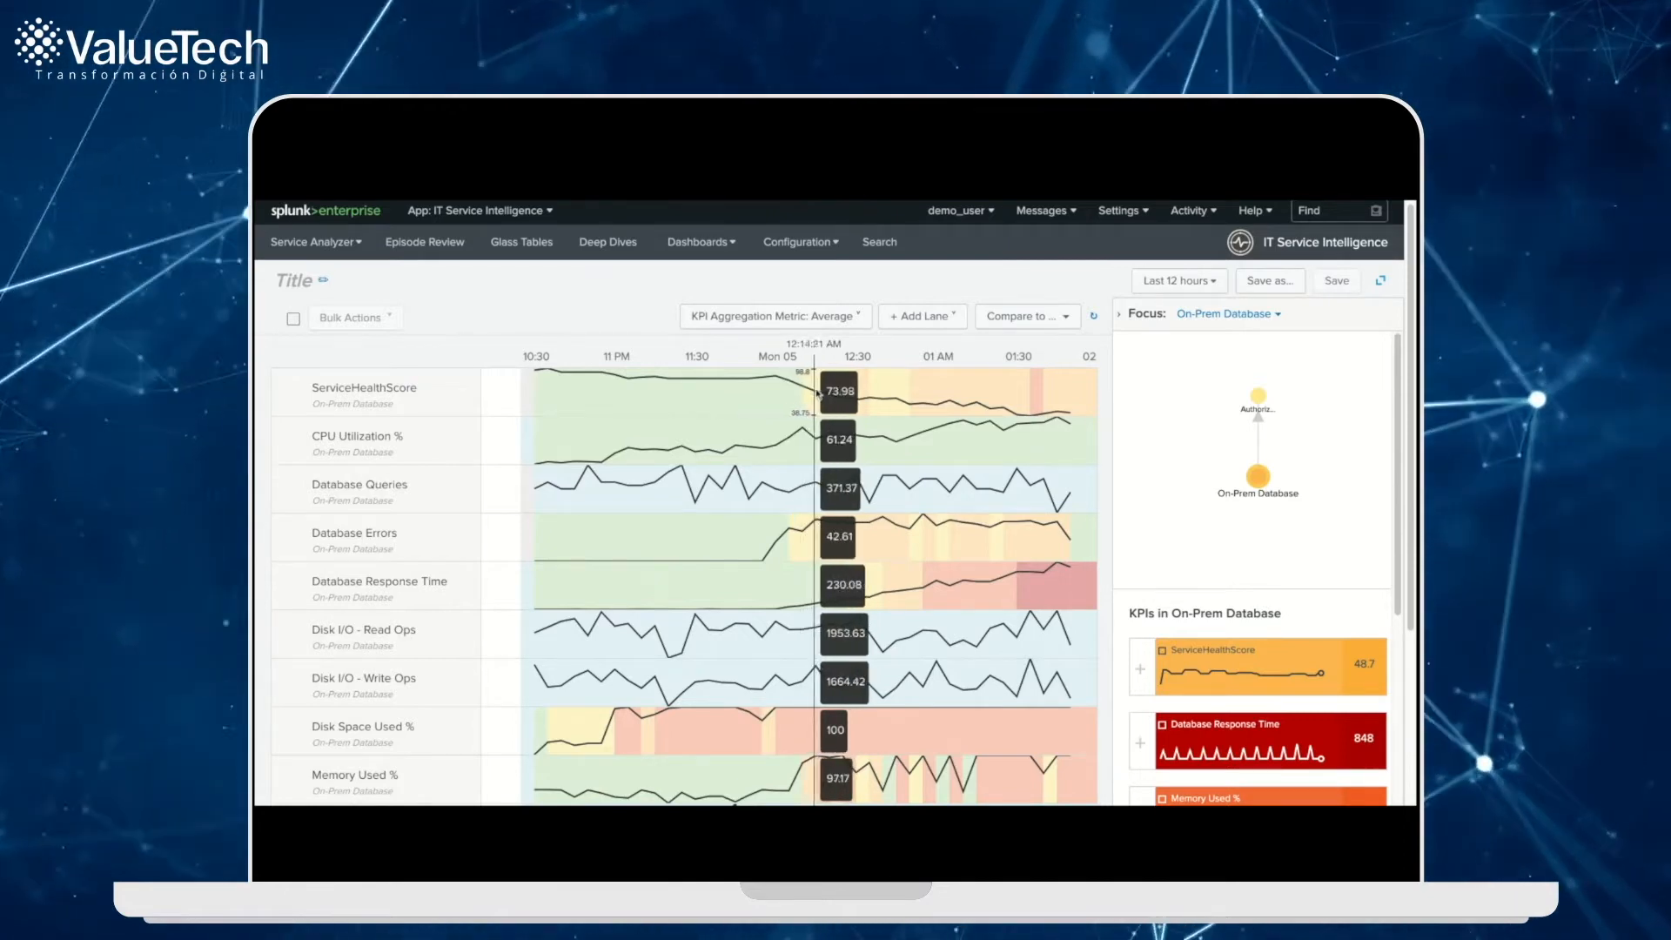
pyautogui.scroll(-1, 671, 526)
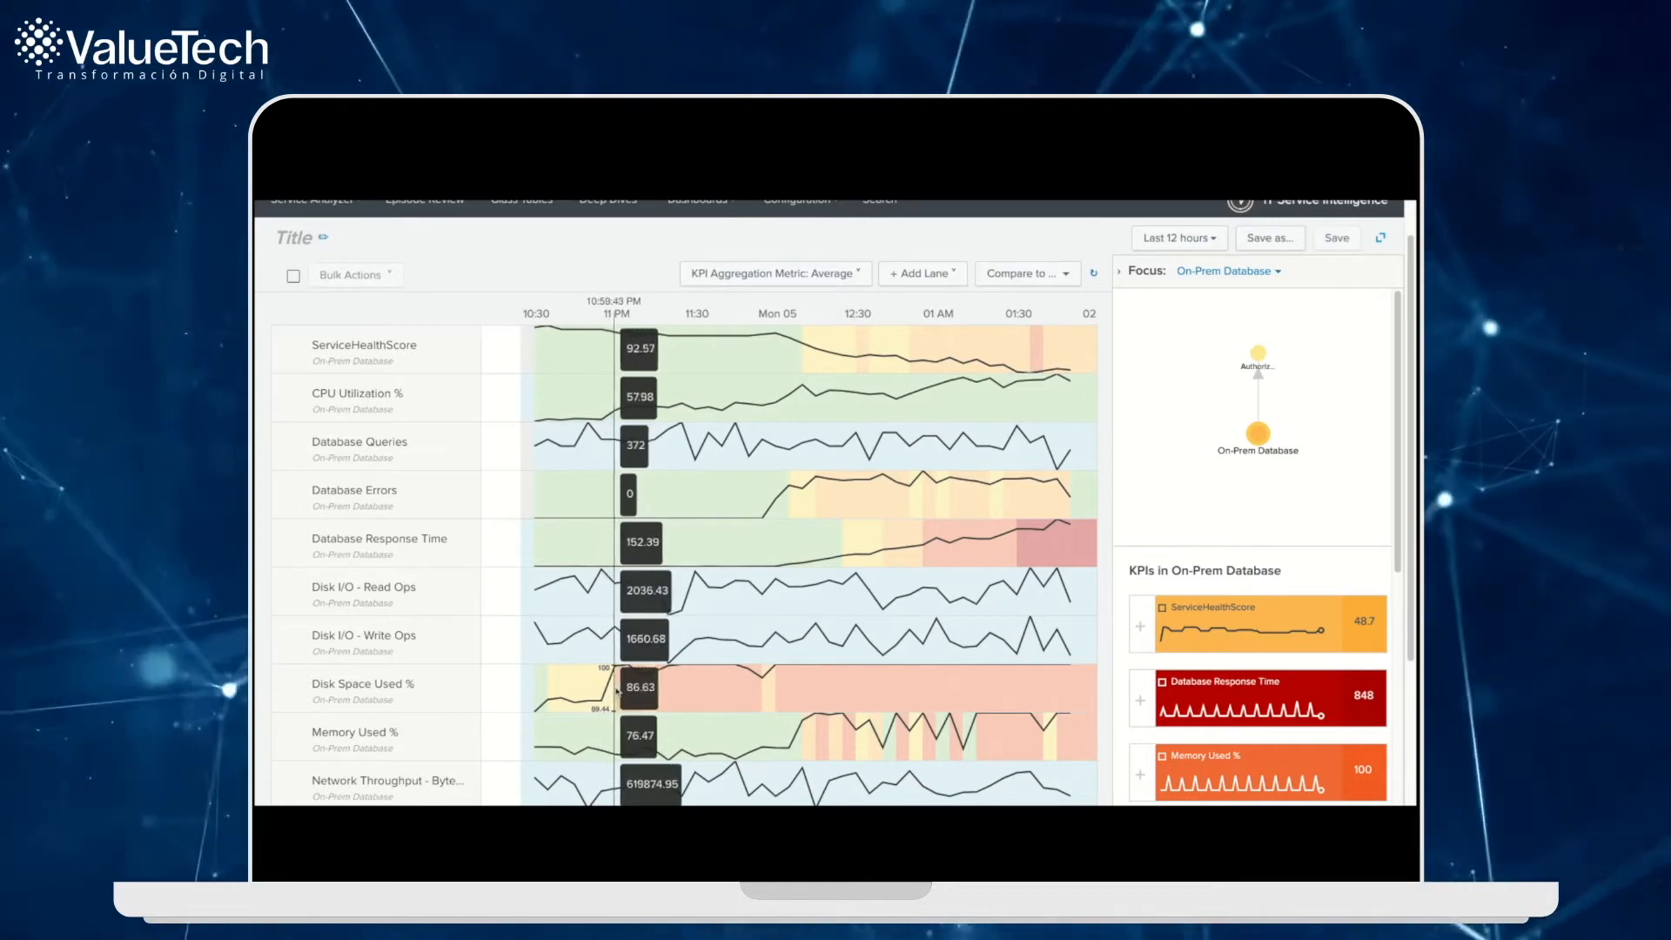
pyautogui.scroll(-1, 619, 689)
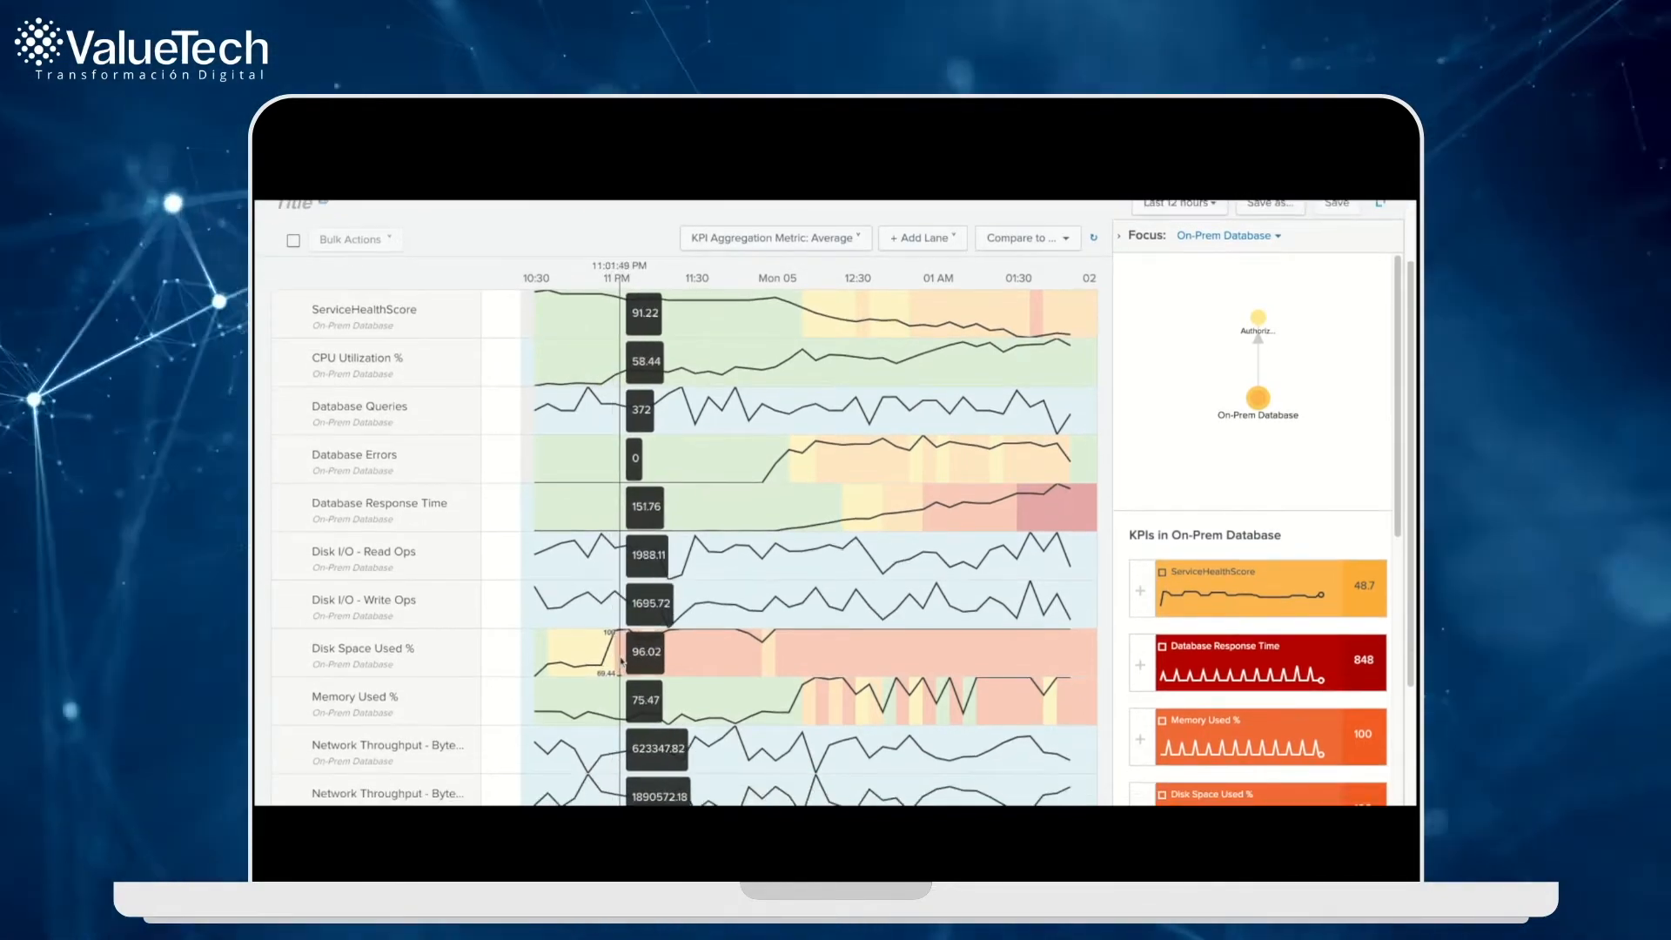
pyautogui.scroll(-3, 620, 661)
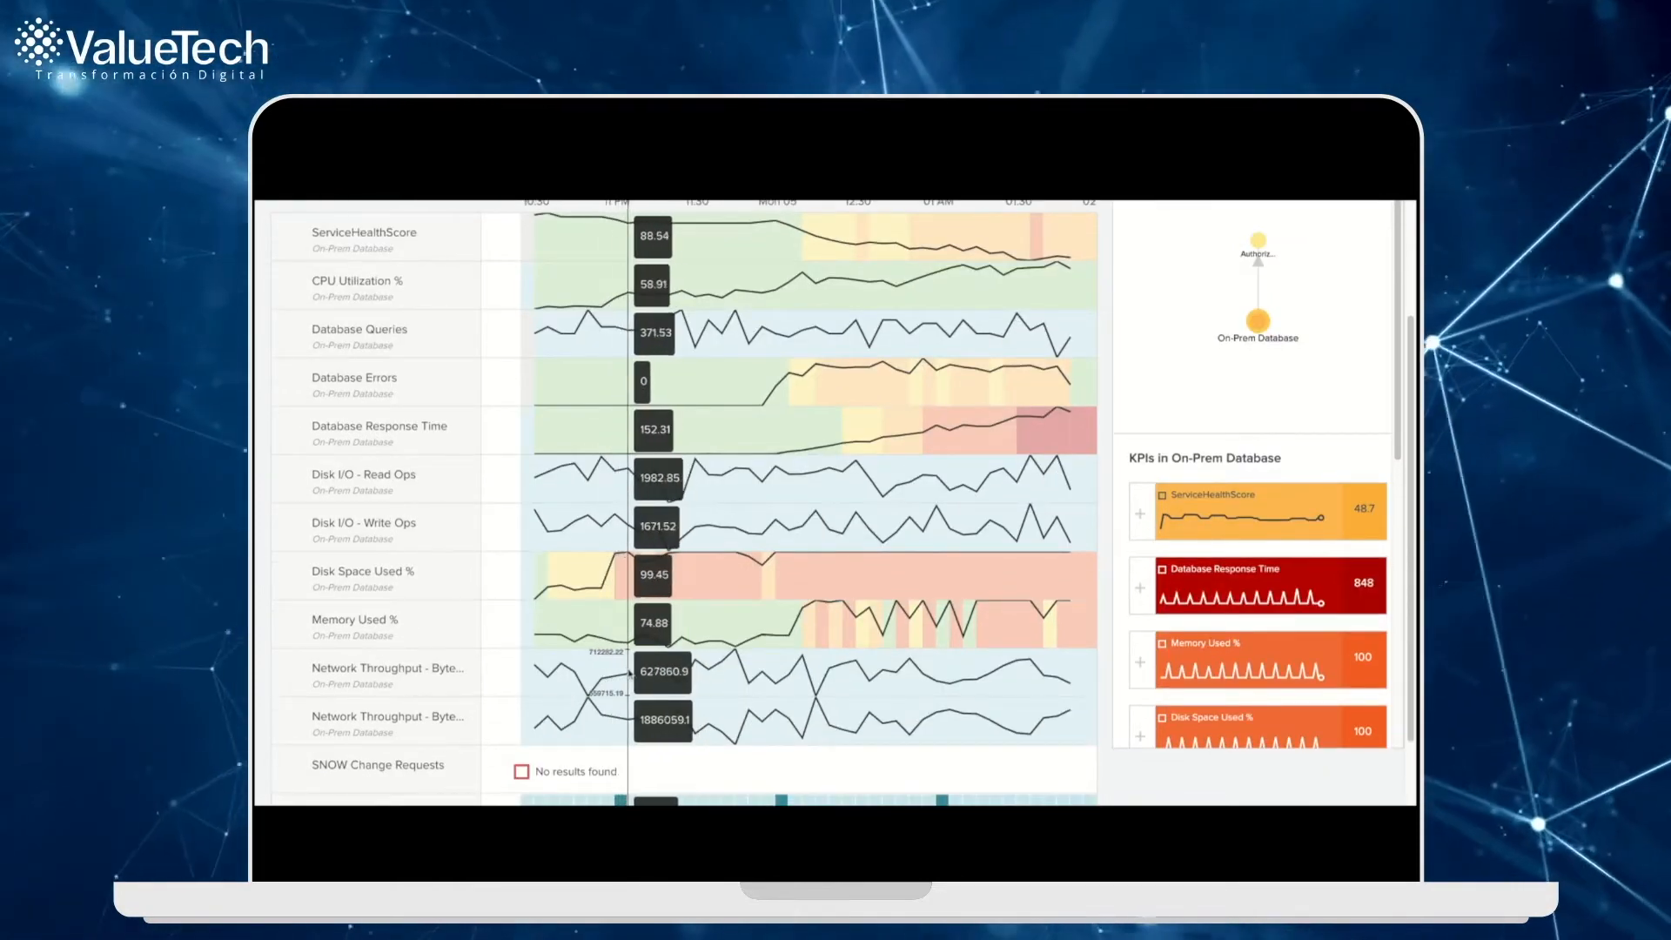
pyautogui.scroll(-3, 627, 681)
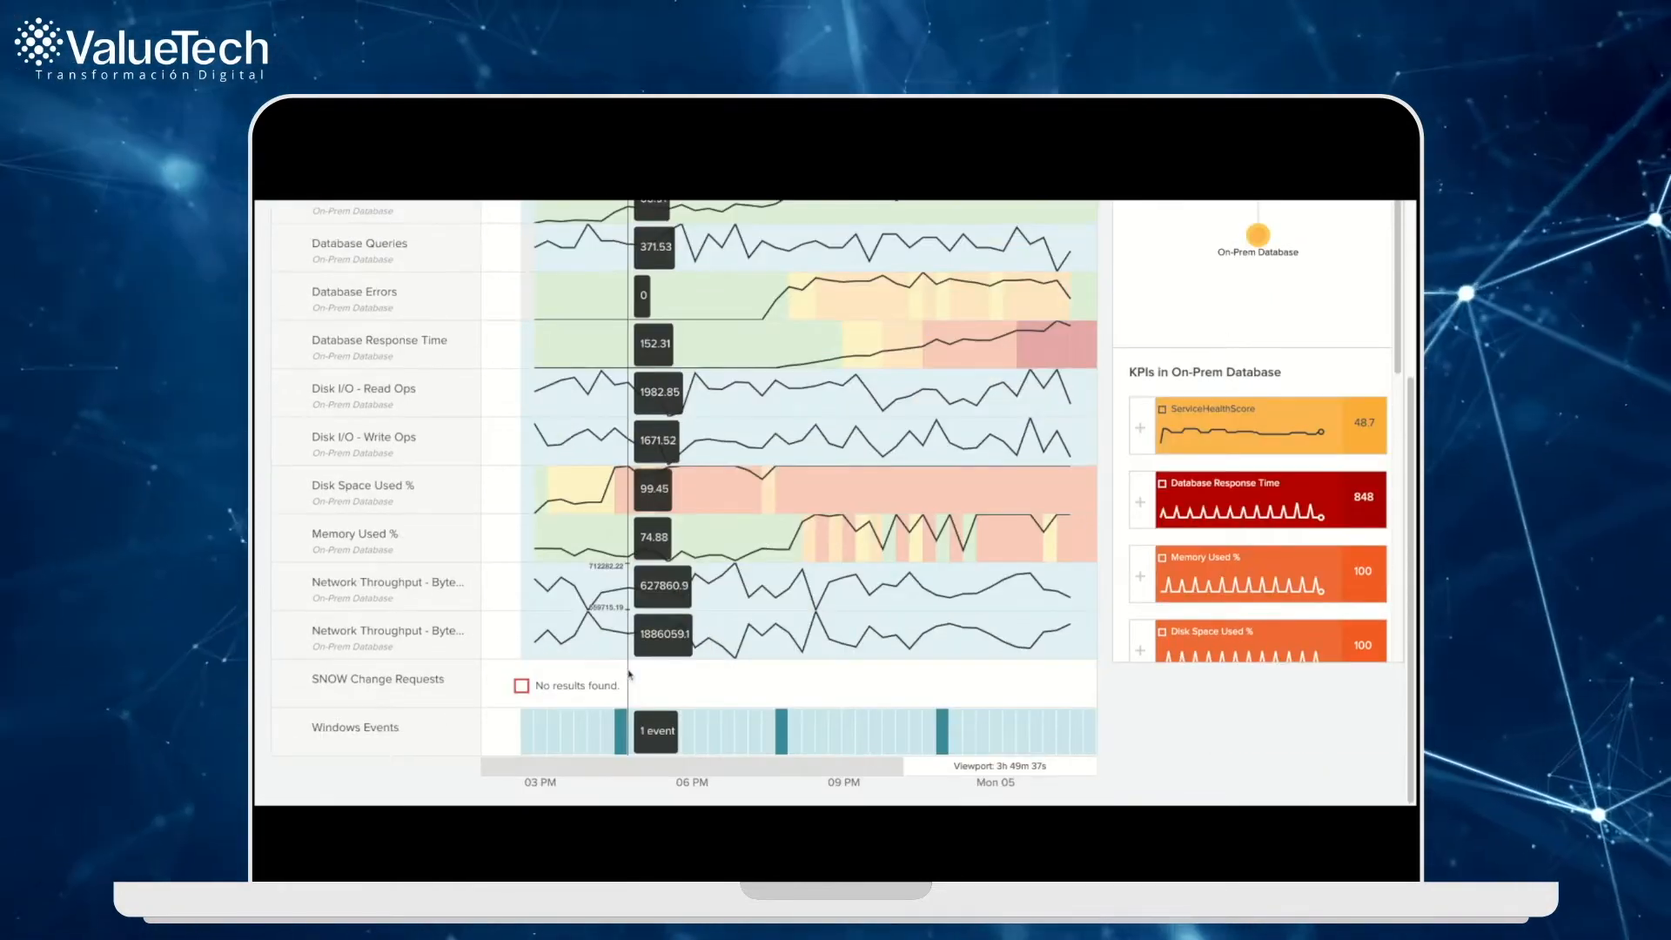
# - Show the event behind the earliest marked bar in the Windows Events lane and expand its full text
pyautogui.click(624, 725)
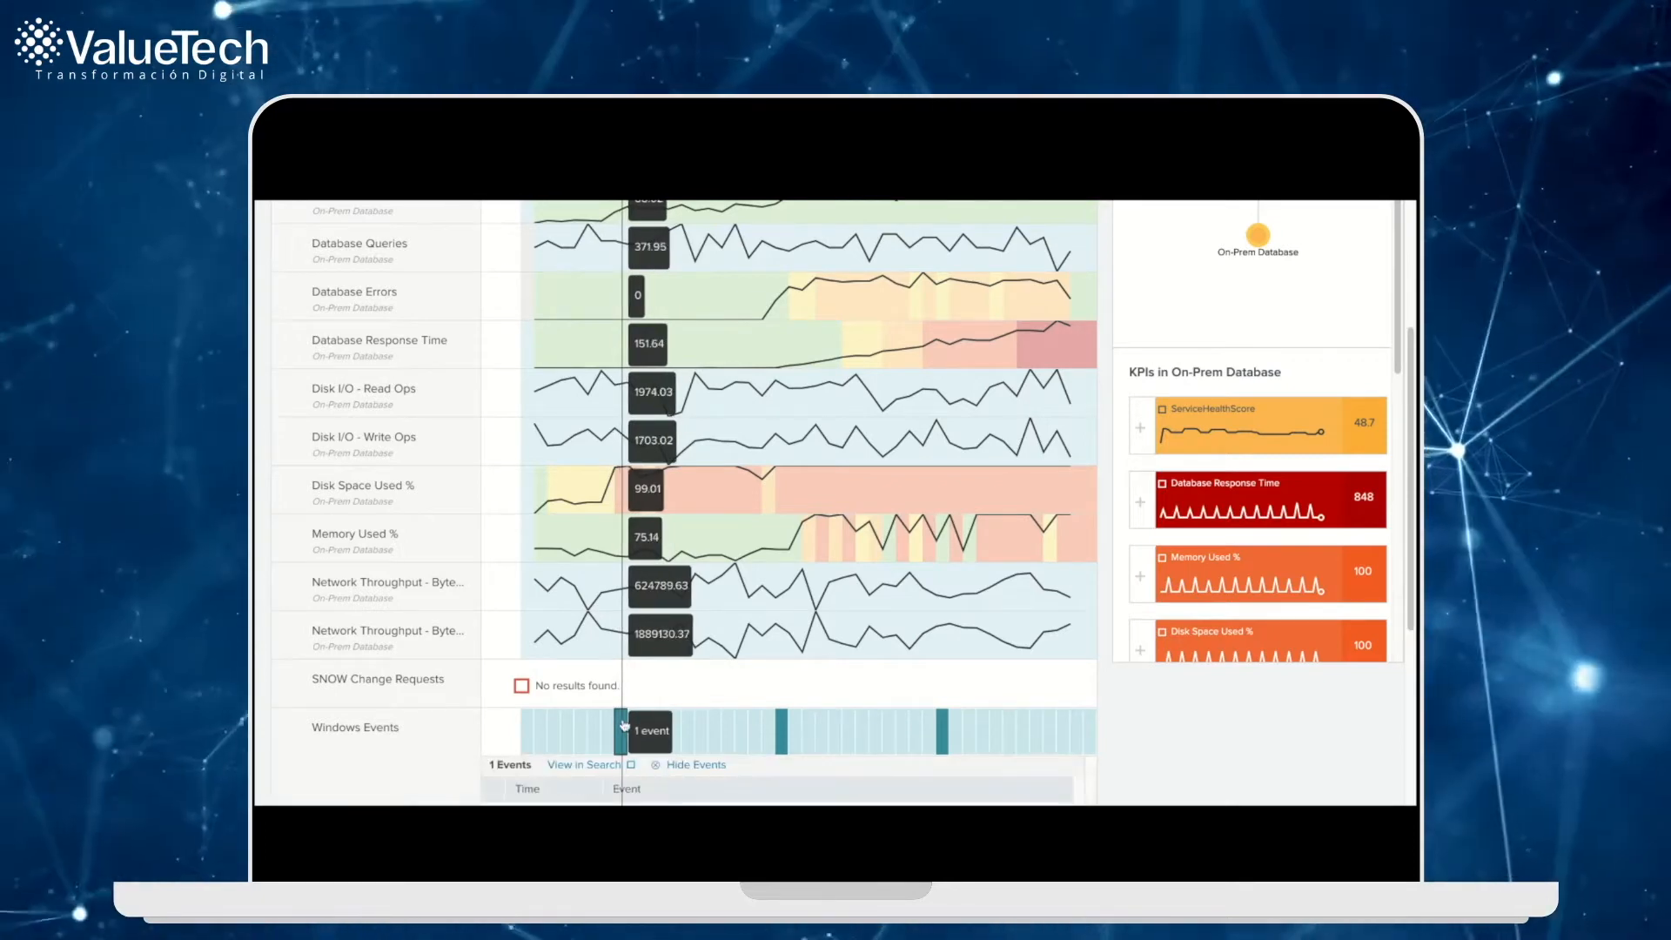
pyautogui.scroll(-8, 644, 709)
pyautogui.click(655, 672)
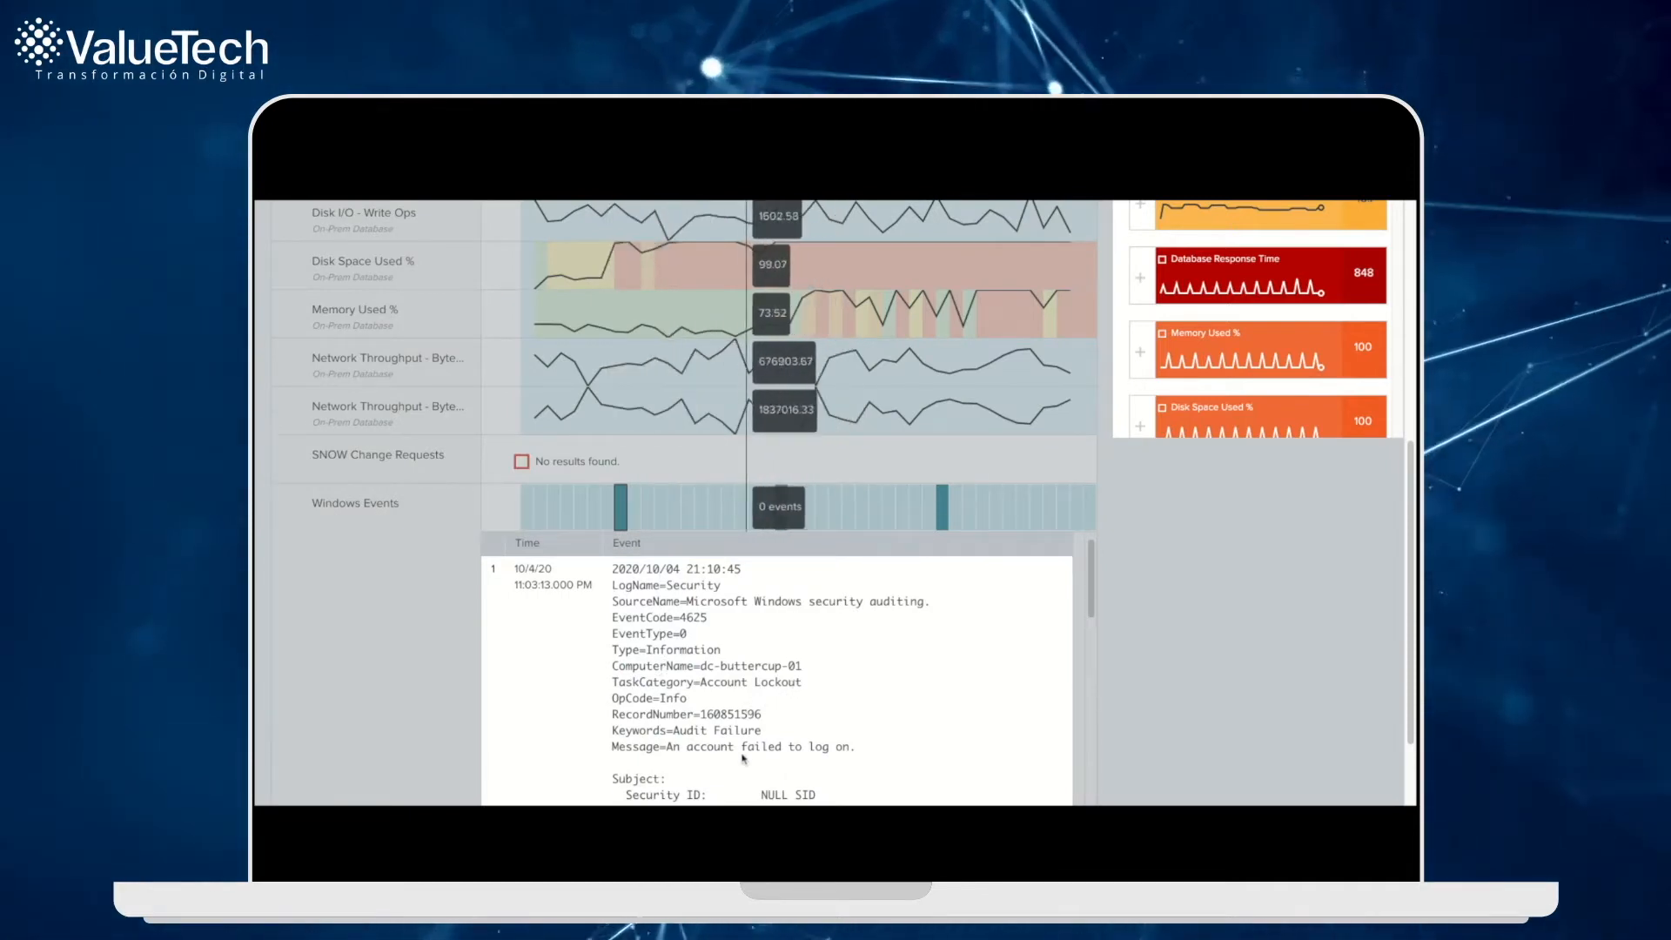
# - Read the Windows event's account and failure information, highlighting the Failure Reason and the Security ID of the affected account
pyautogui.scroll(-1, 690, 733)
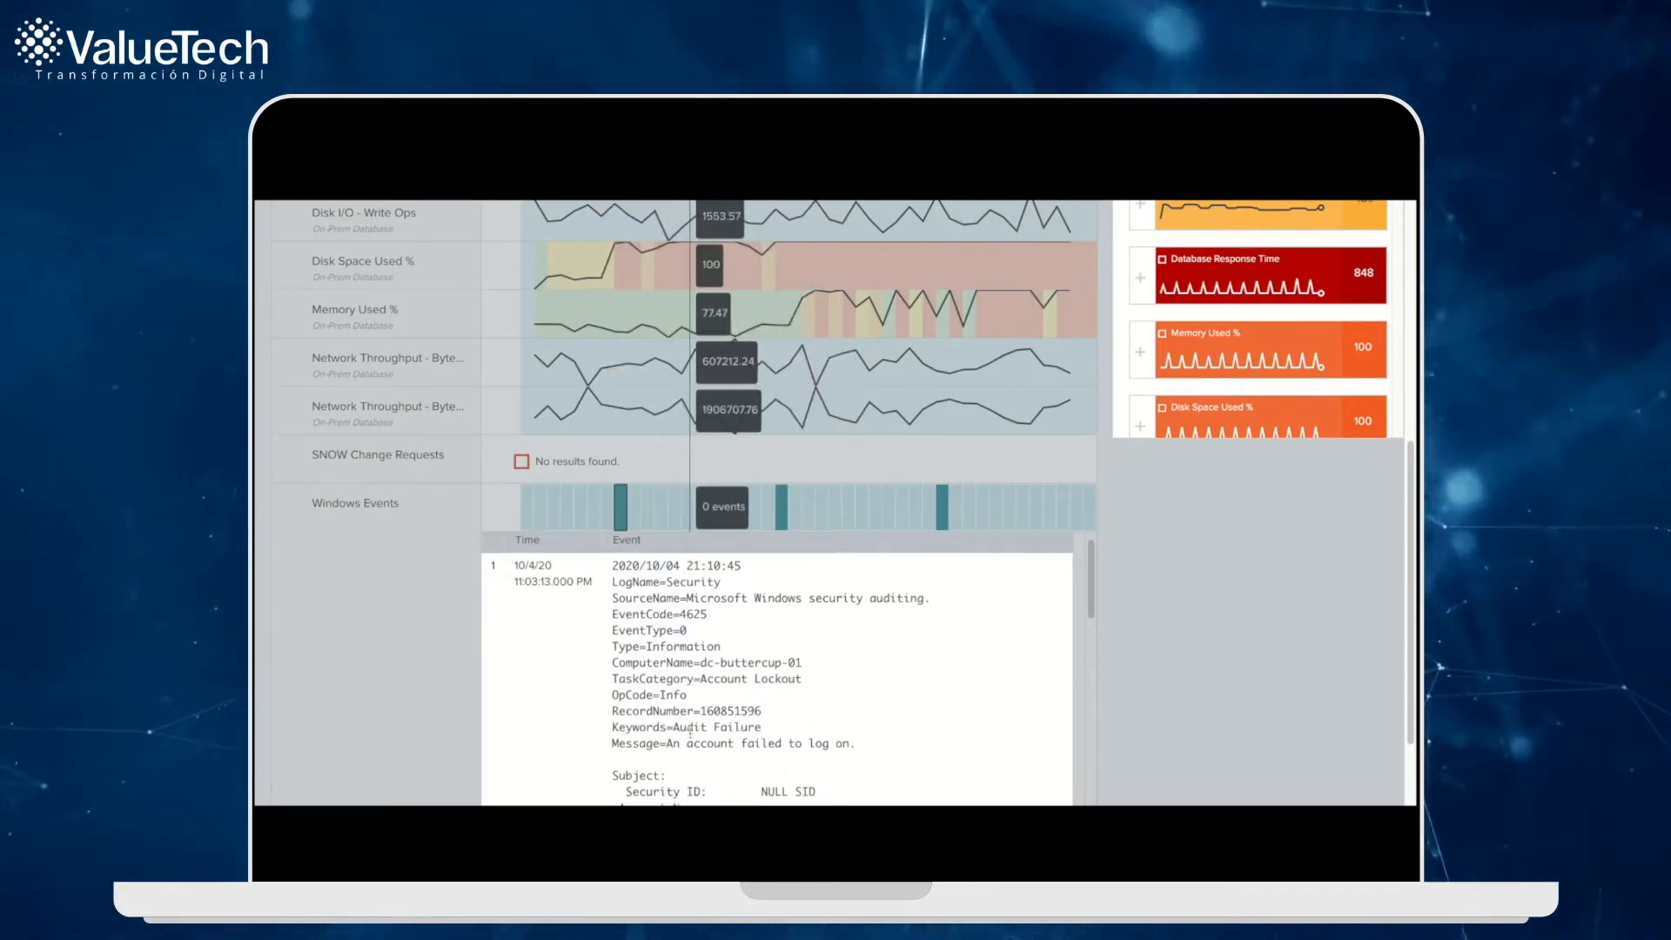
pyautogui.scroll(-3, 692, 731)
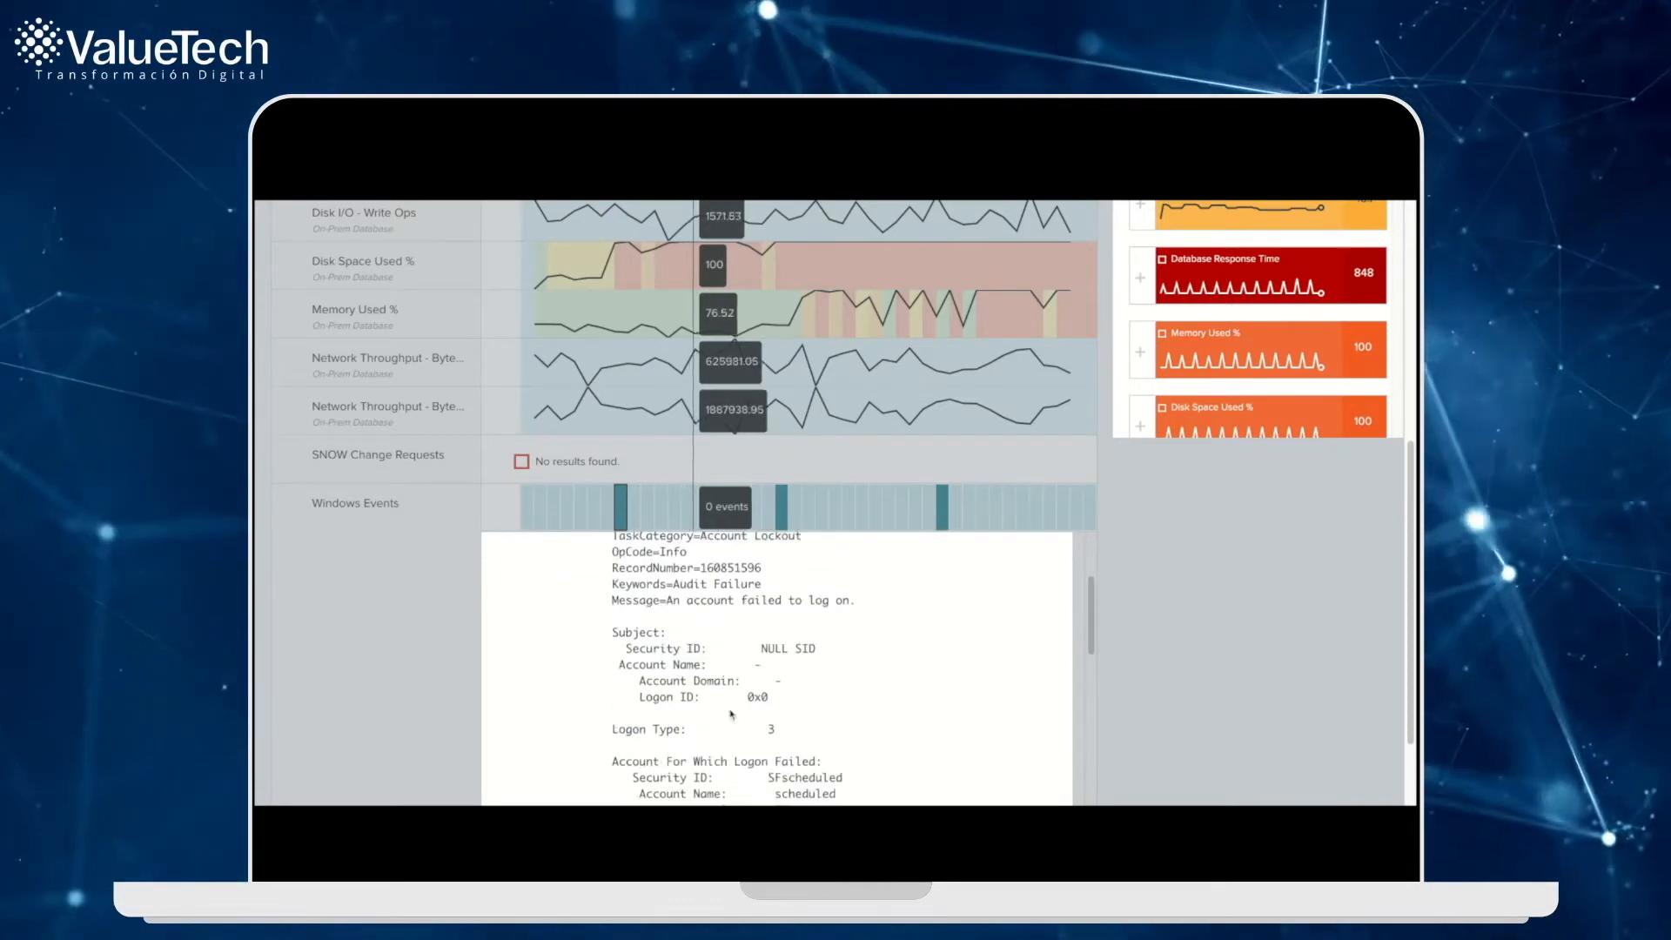
pyautogui.scroll(-2, 817, 635)
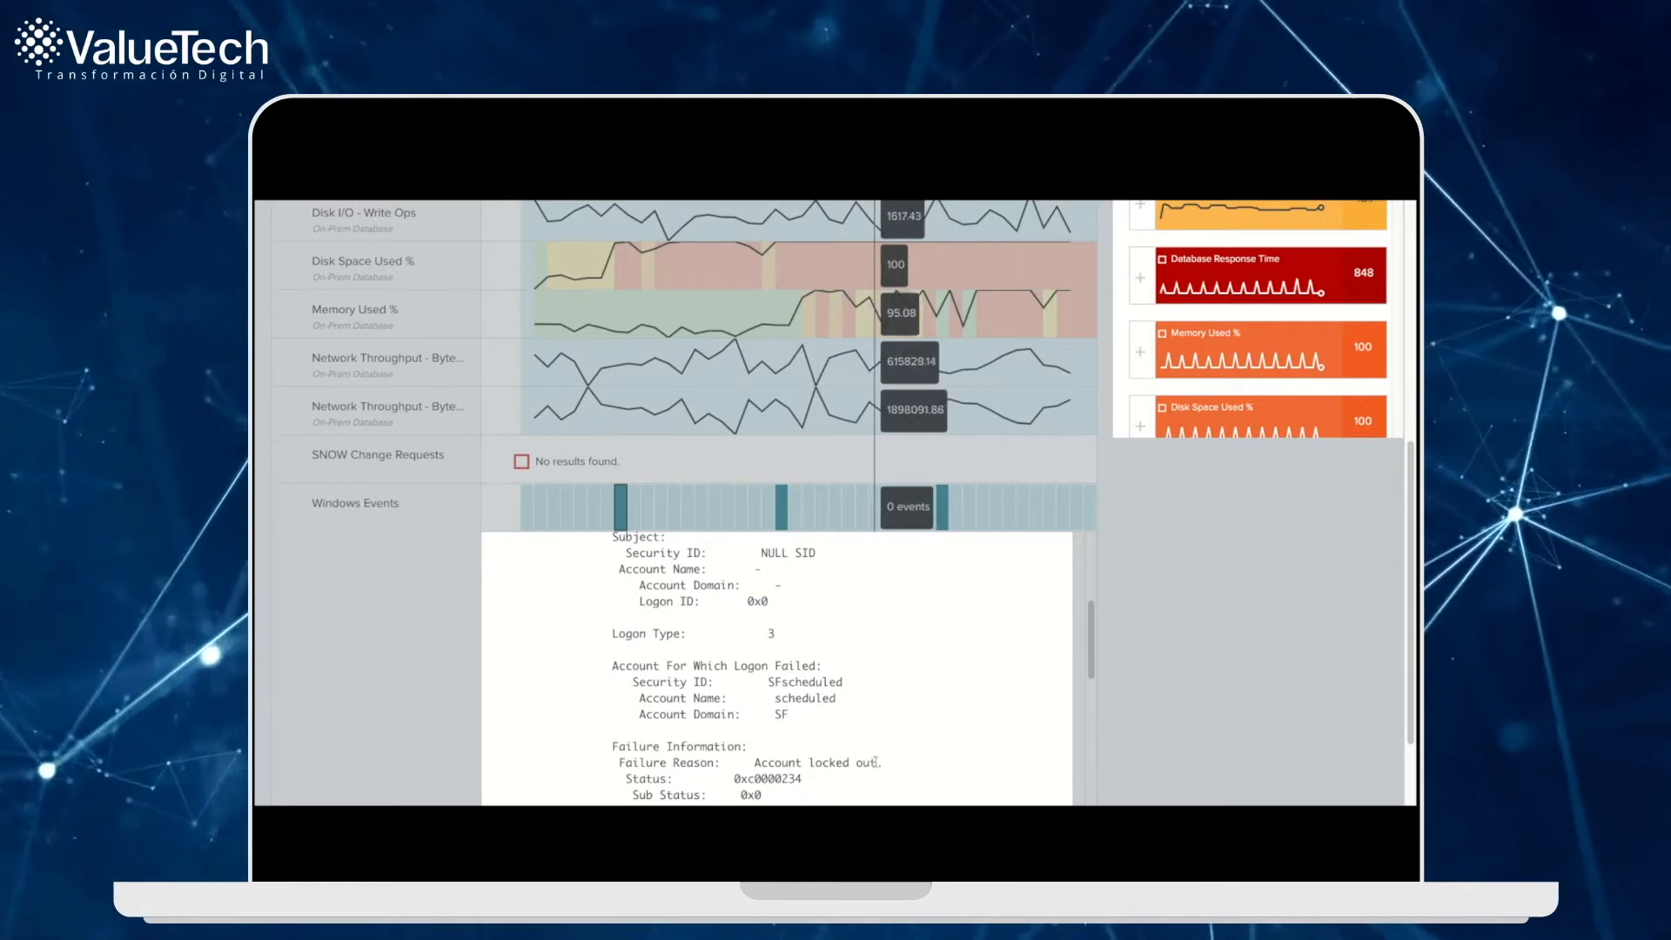
pyautogui.moveTo(810, 763); pyautogui.dragTo(877, 763)
pyautogui.doubleClick(806, 682)
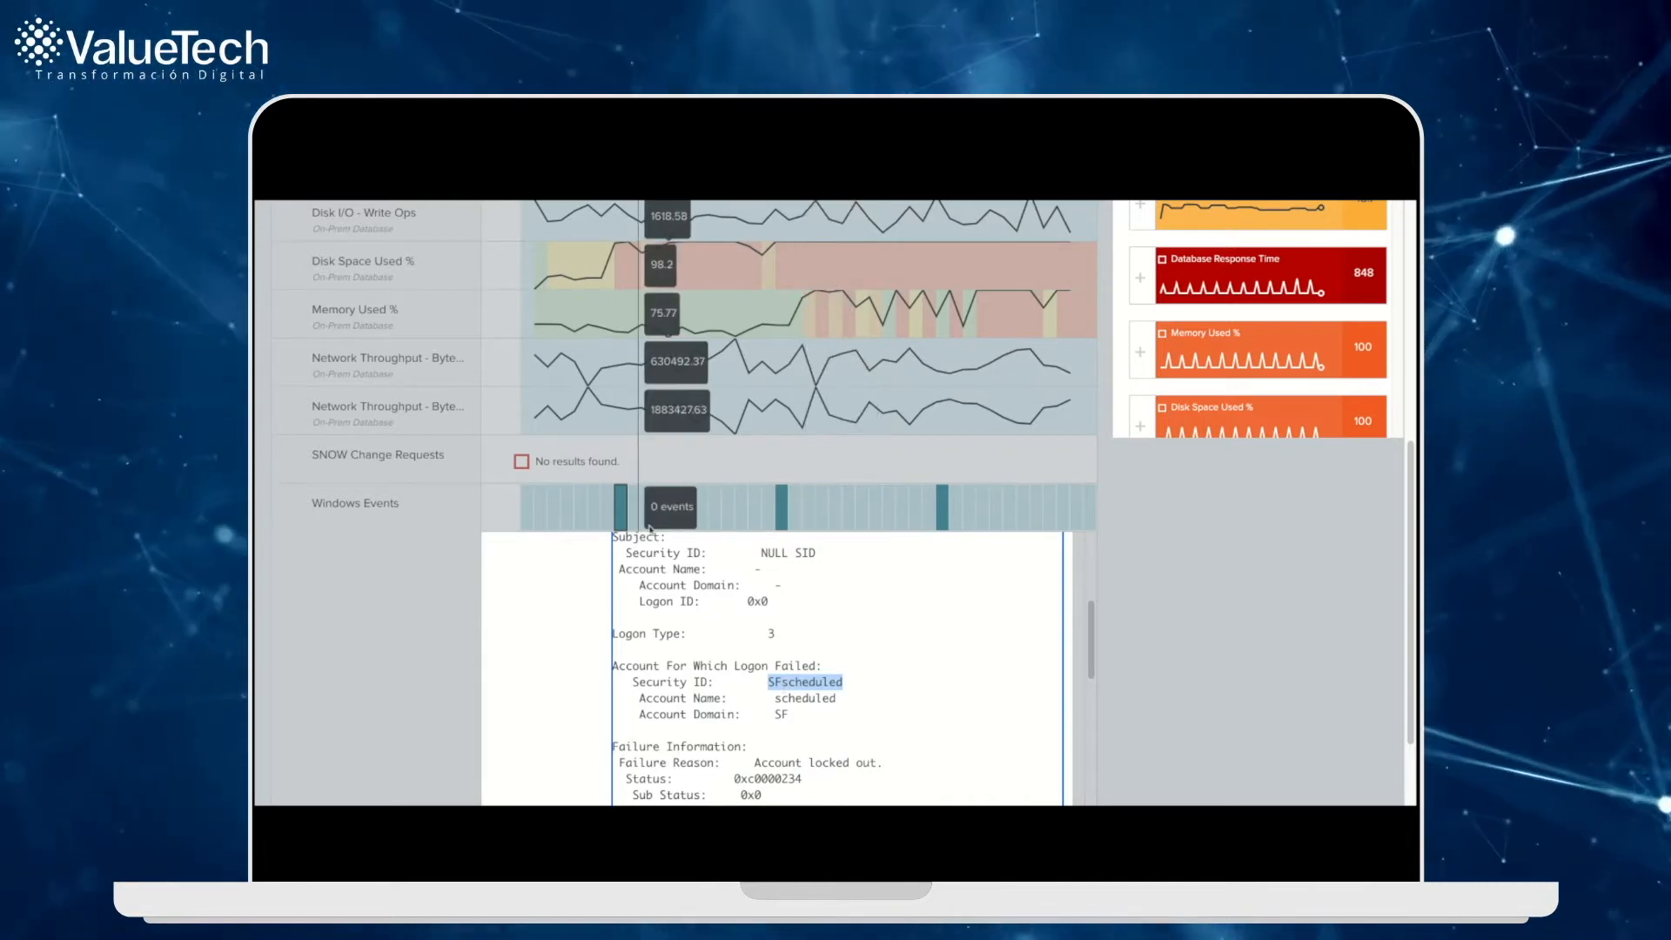
pyautogui.scroll(5, 649, 529)
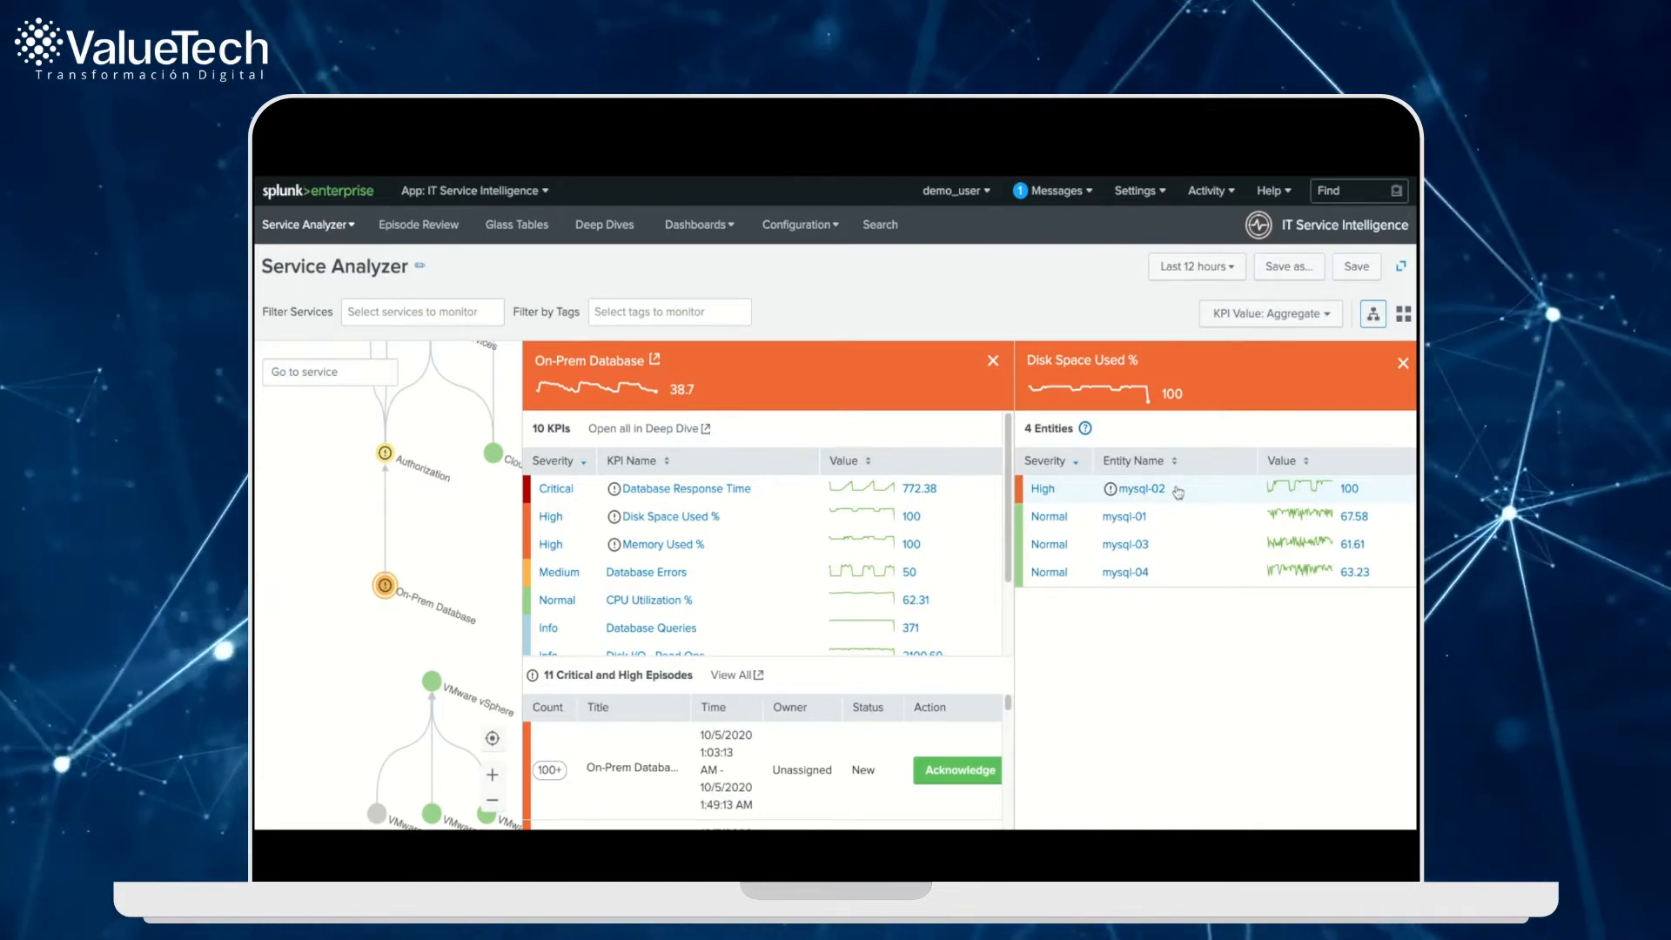
# - Review the *nix Overview Dashboard of the mysql-02 entity and switch to its Analysis view
pyautogui.click(1141, 488)
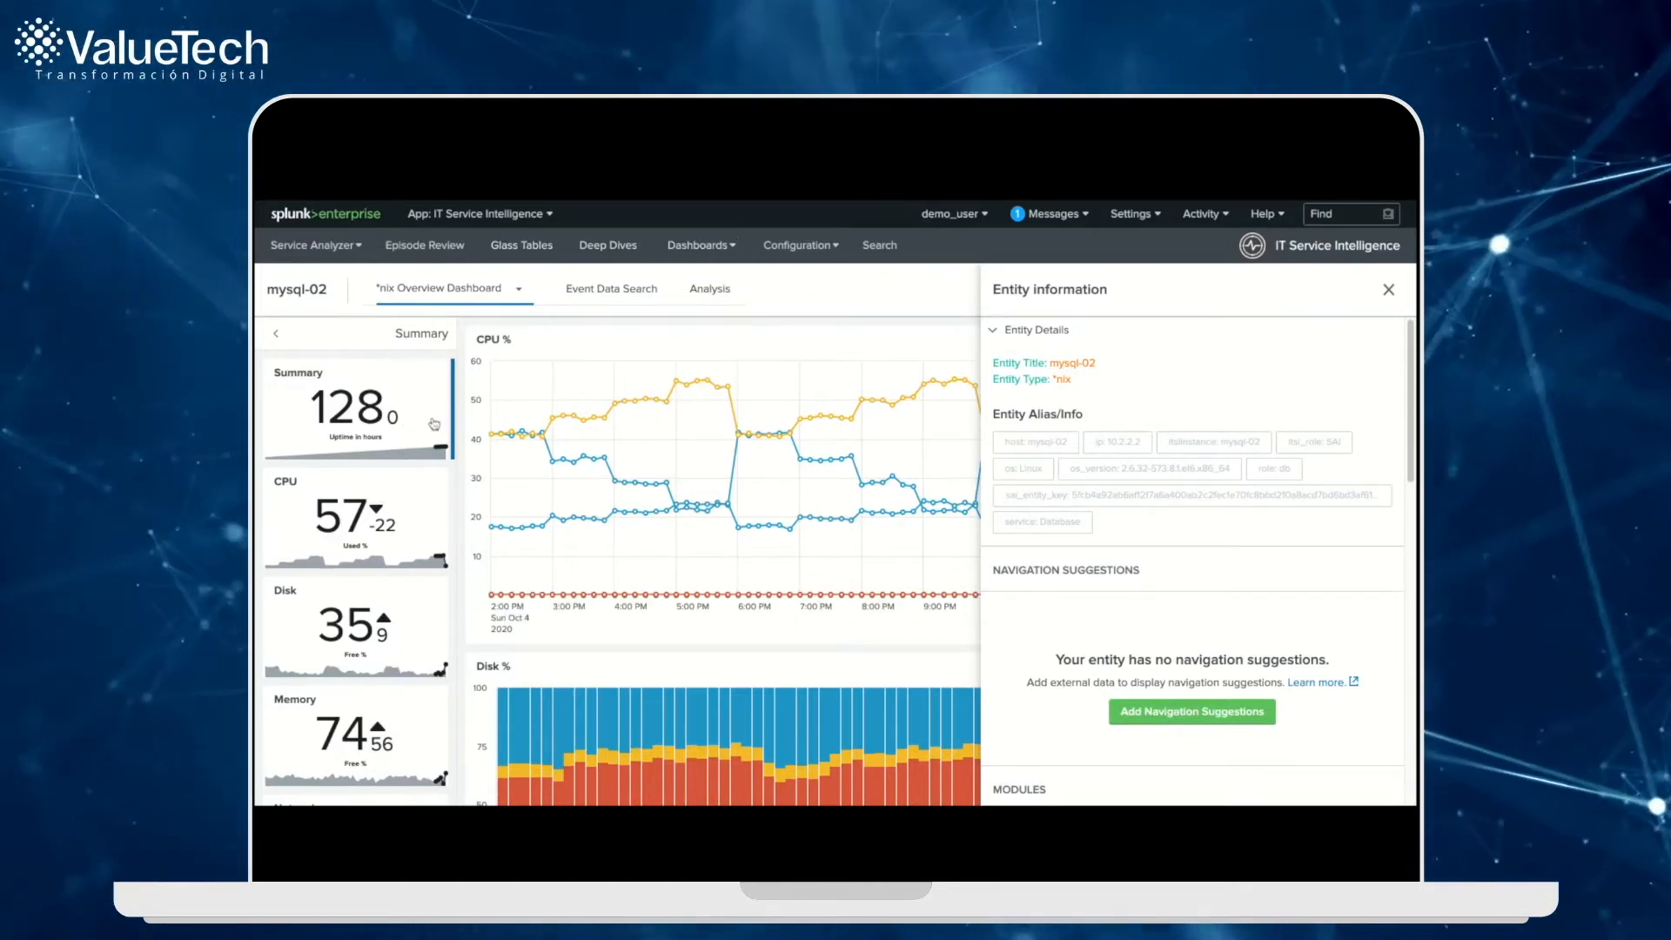
pyautogui.scroll(-2, 416, 526)
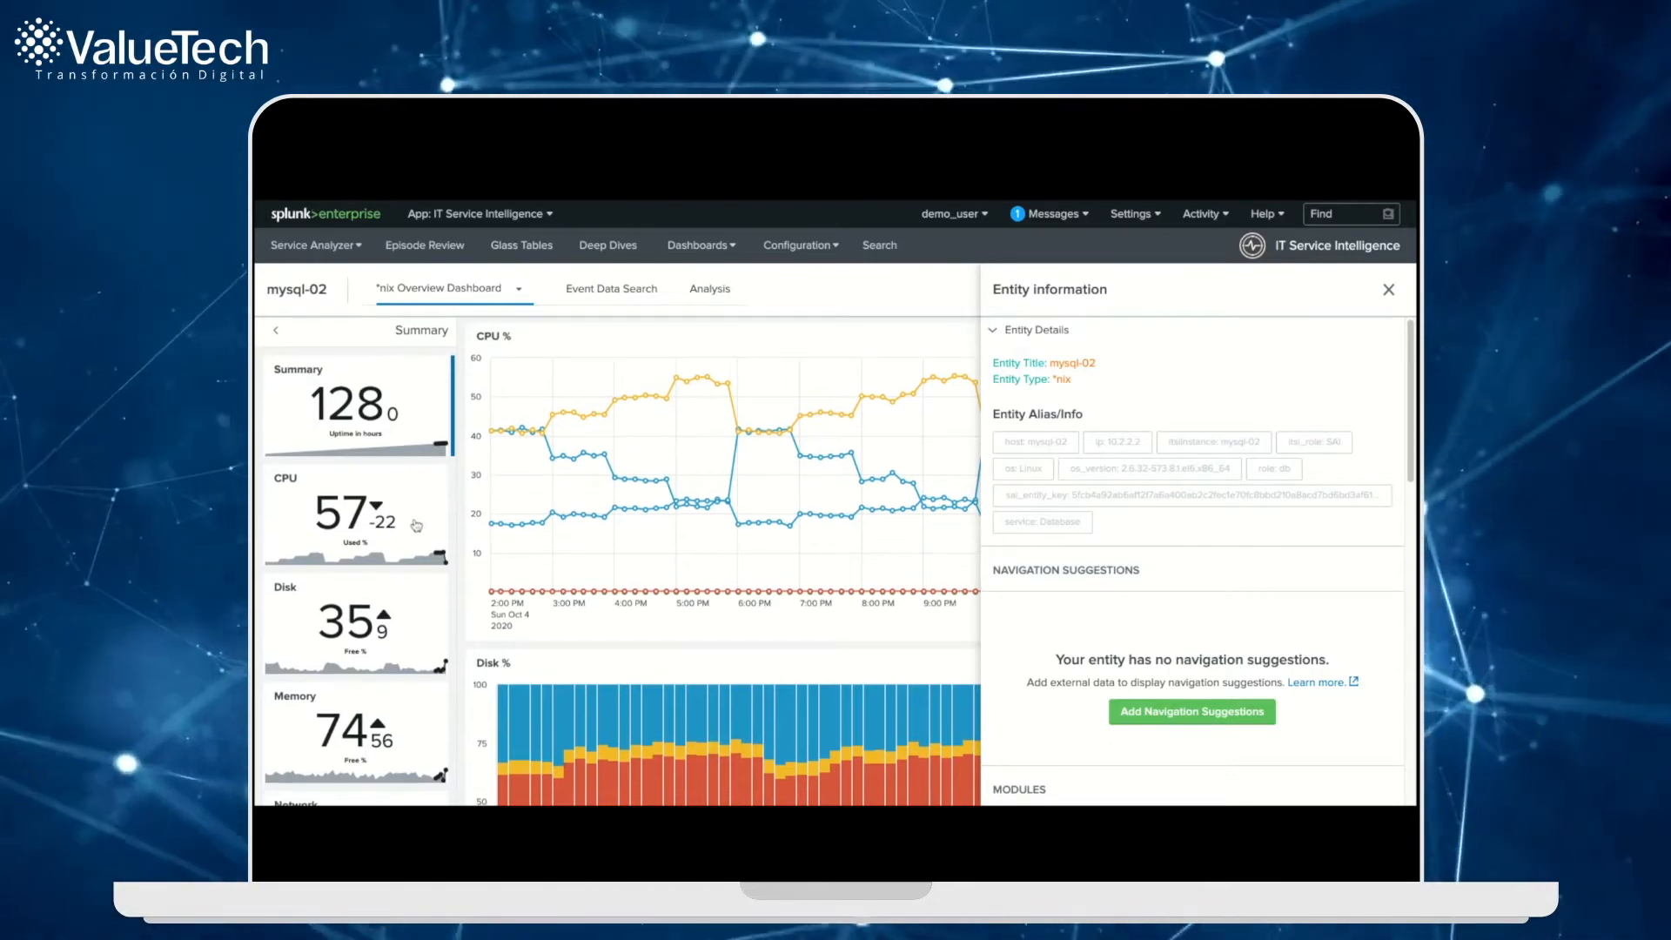
pyautogui.scroll(-1, 416, 525)
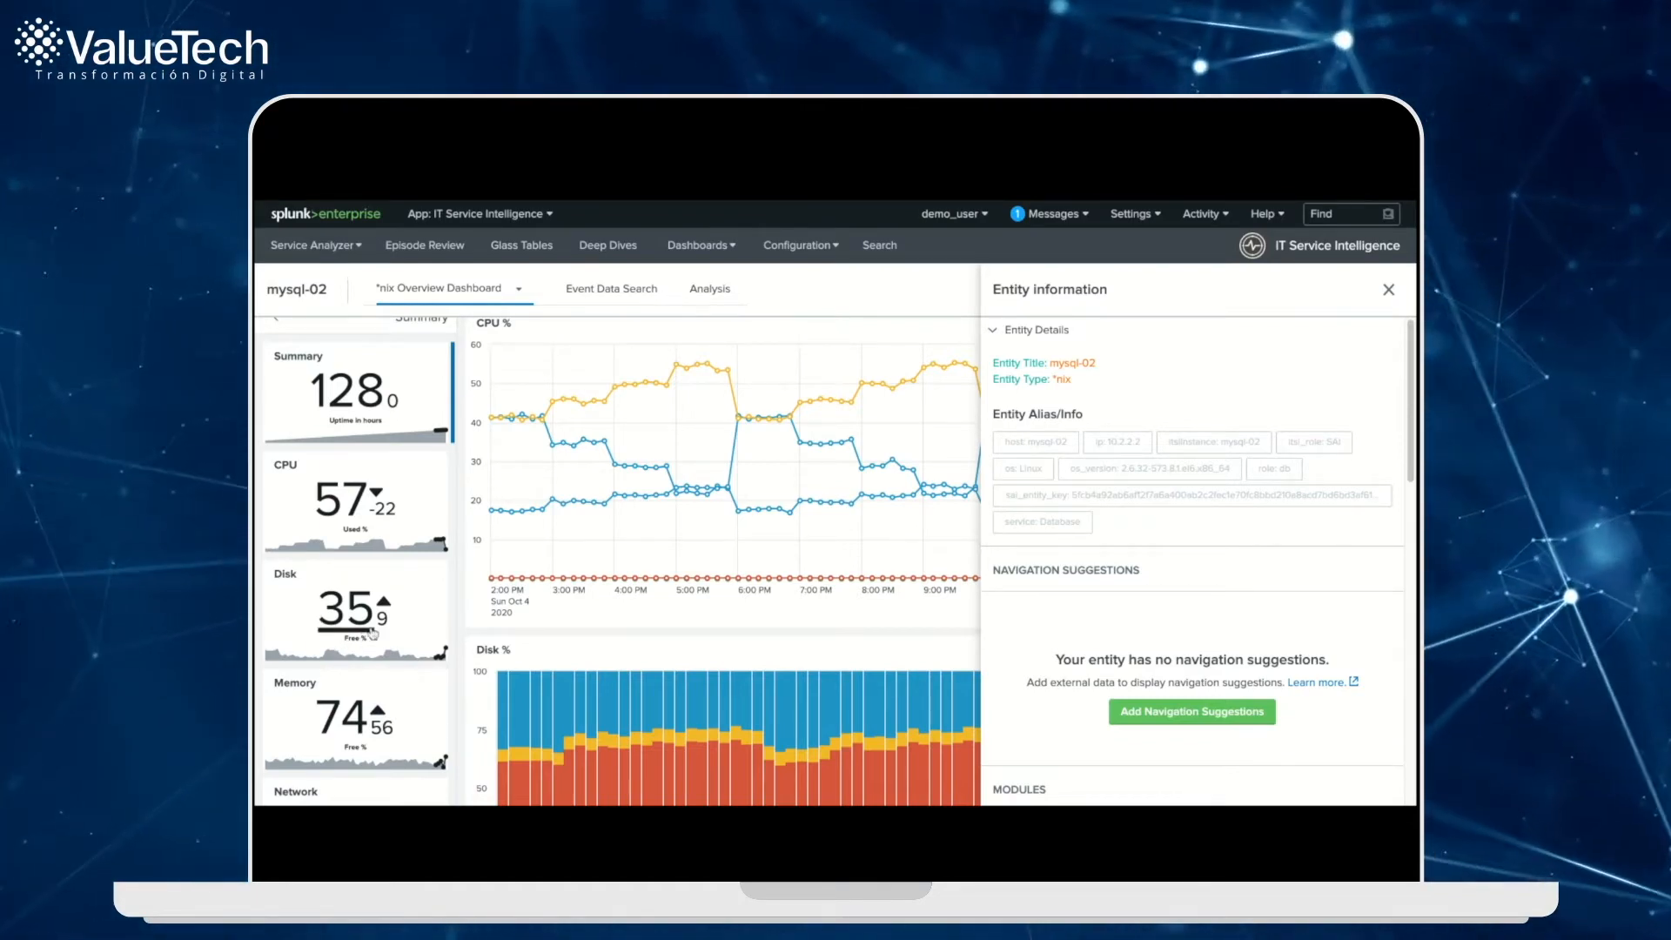
pyautogui.click(716, 297)
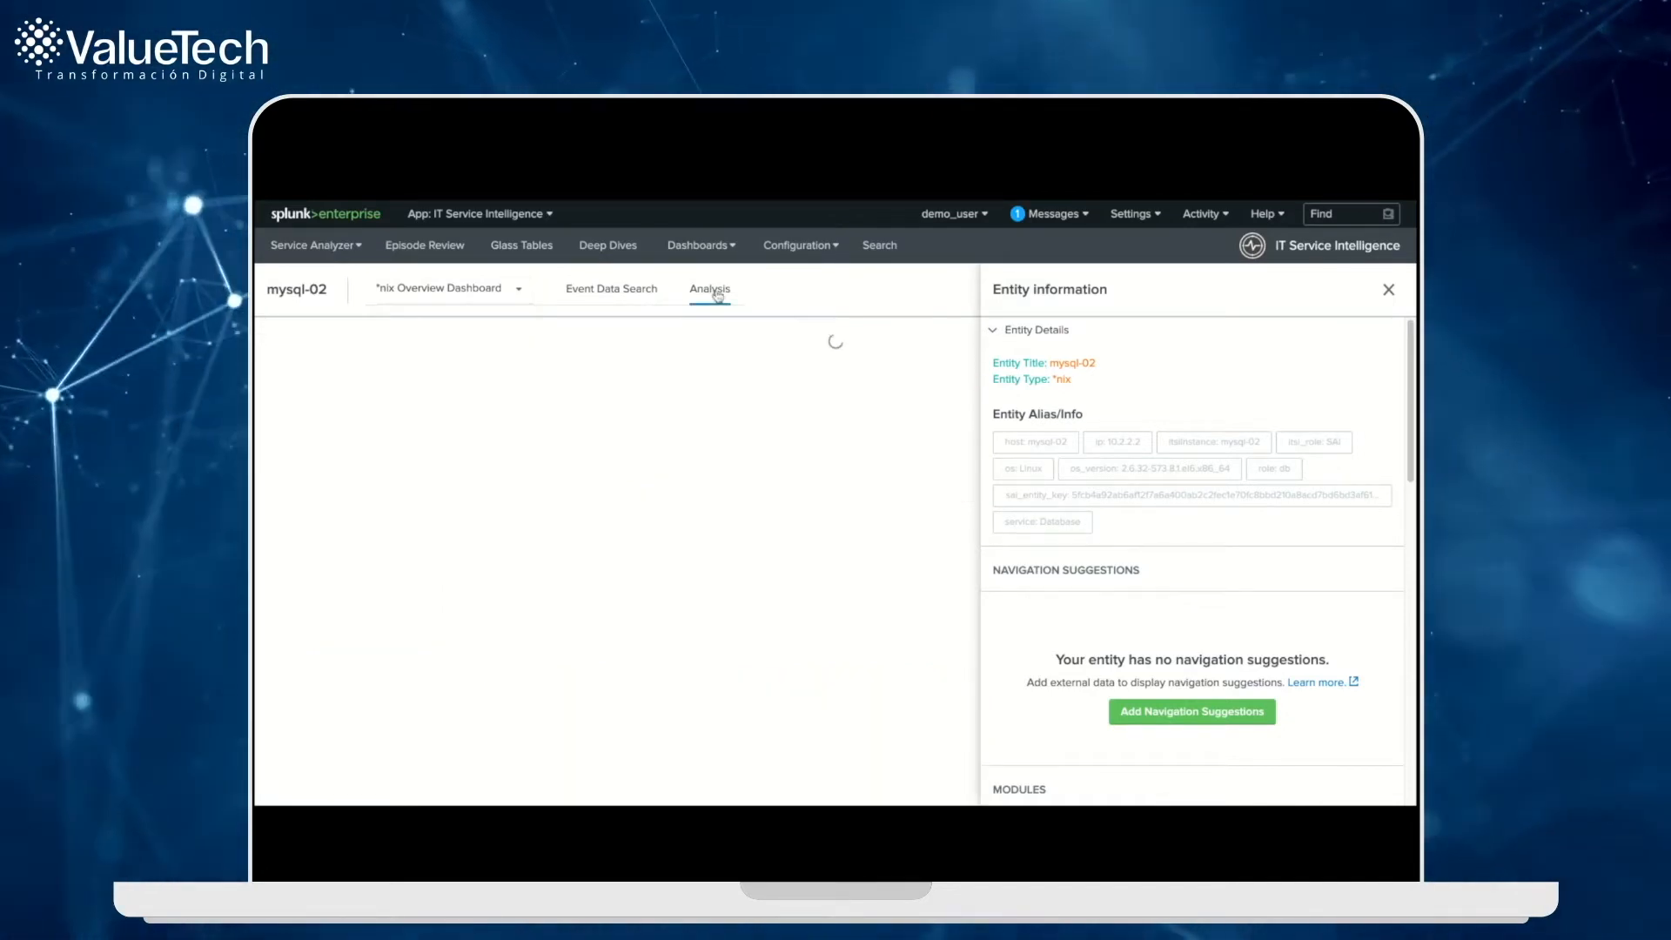
# - Close the entity information for mysql-02 and chart its df.used metric for analysis
pyautogui.click(1383, 289)
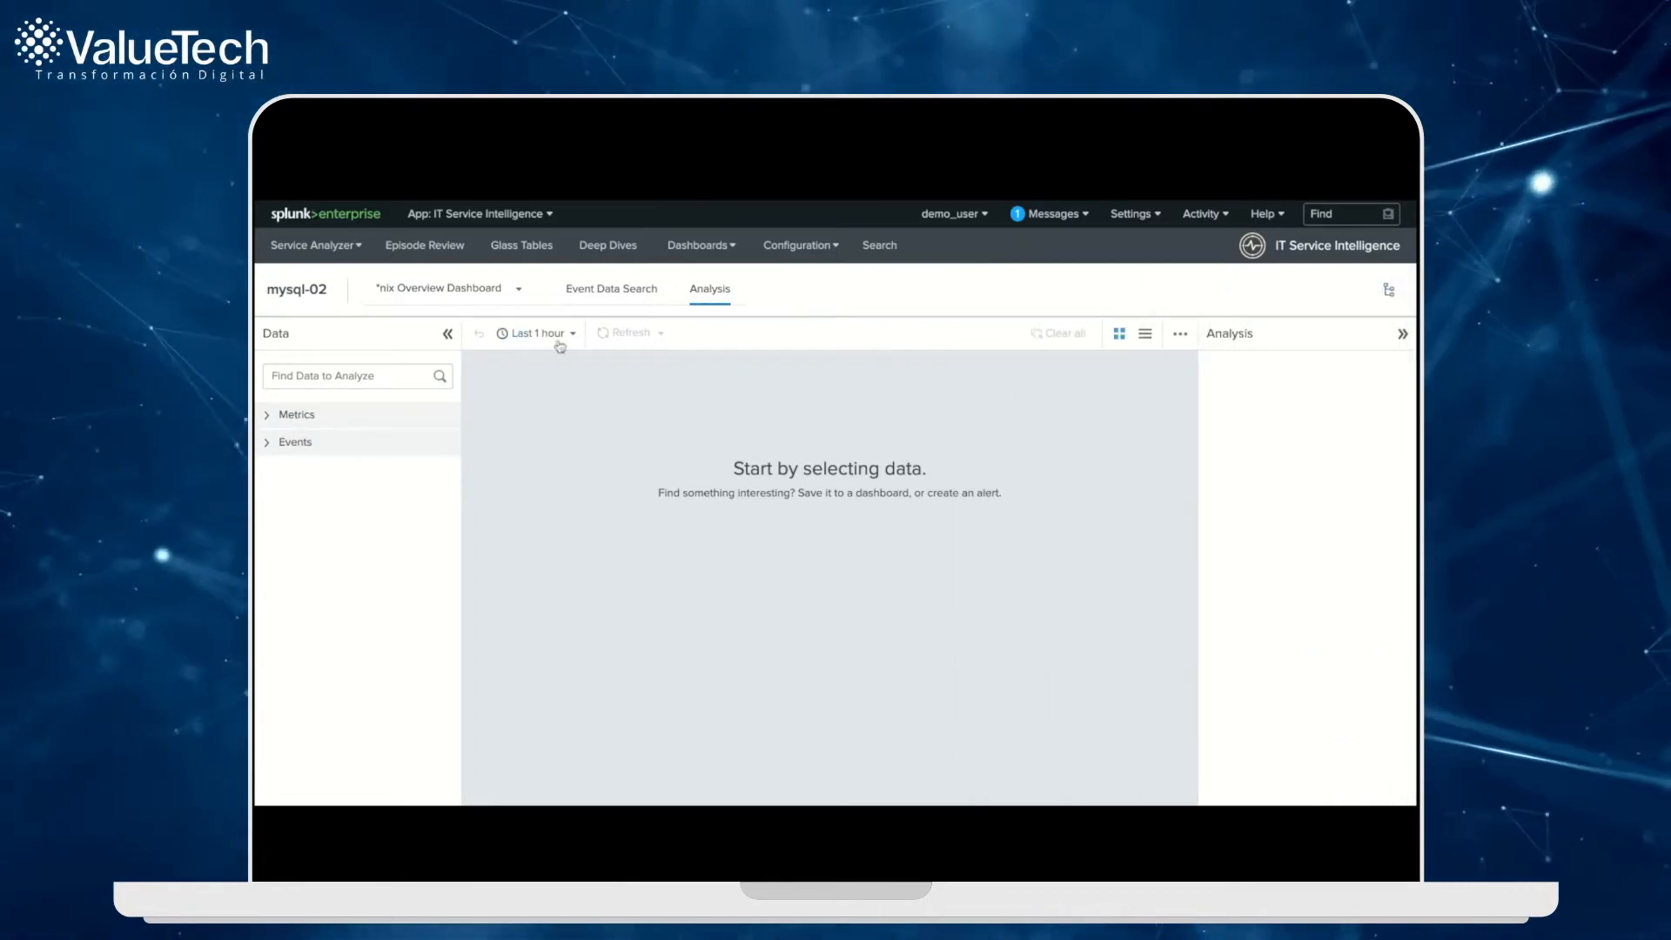
pyautogui.click(297, 414)
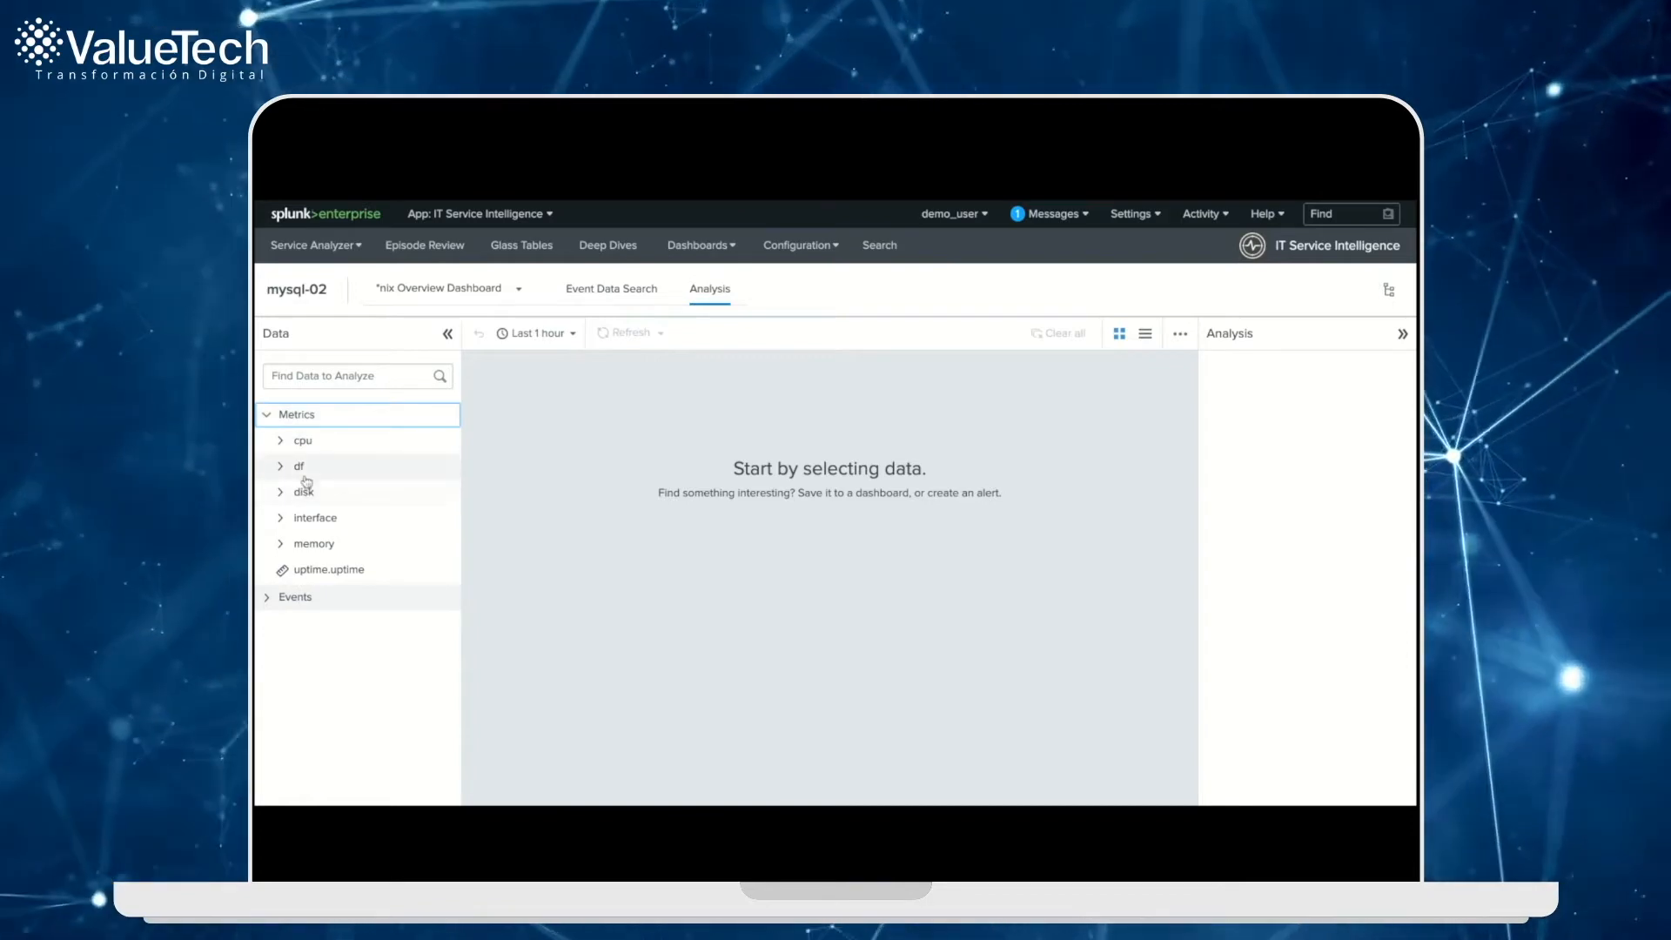
pyautogui.click(300, 468)
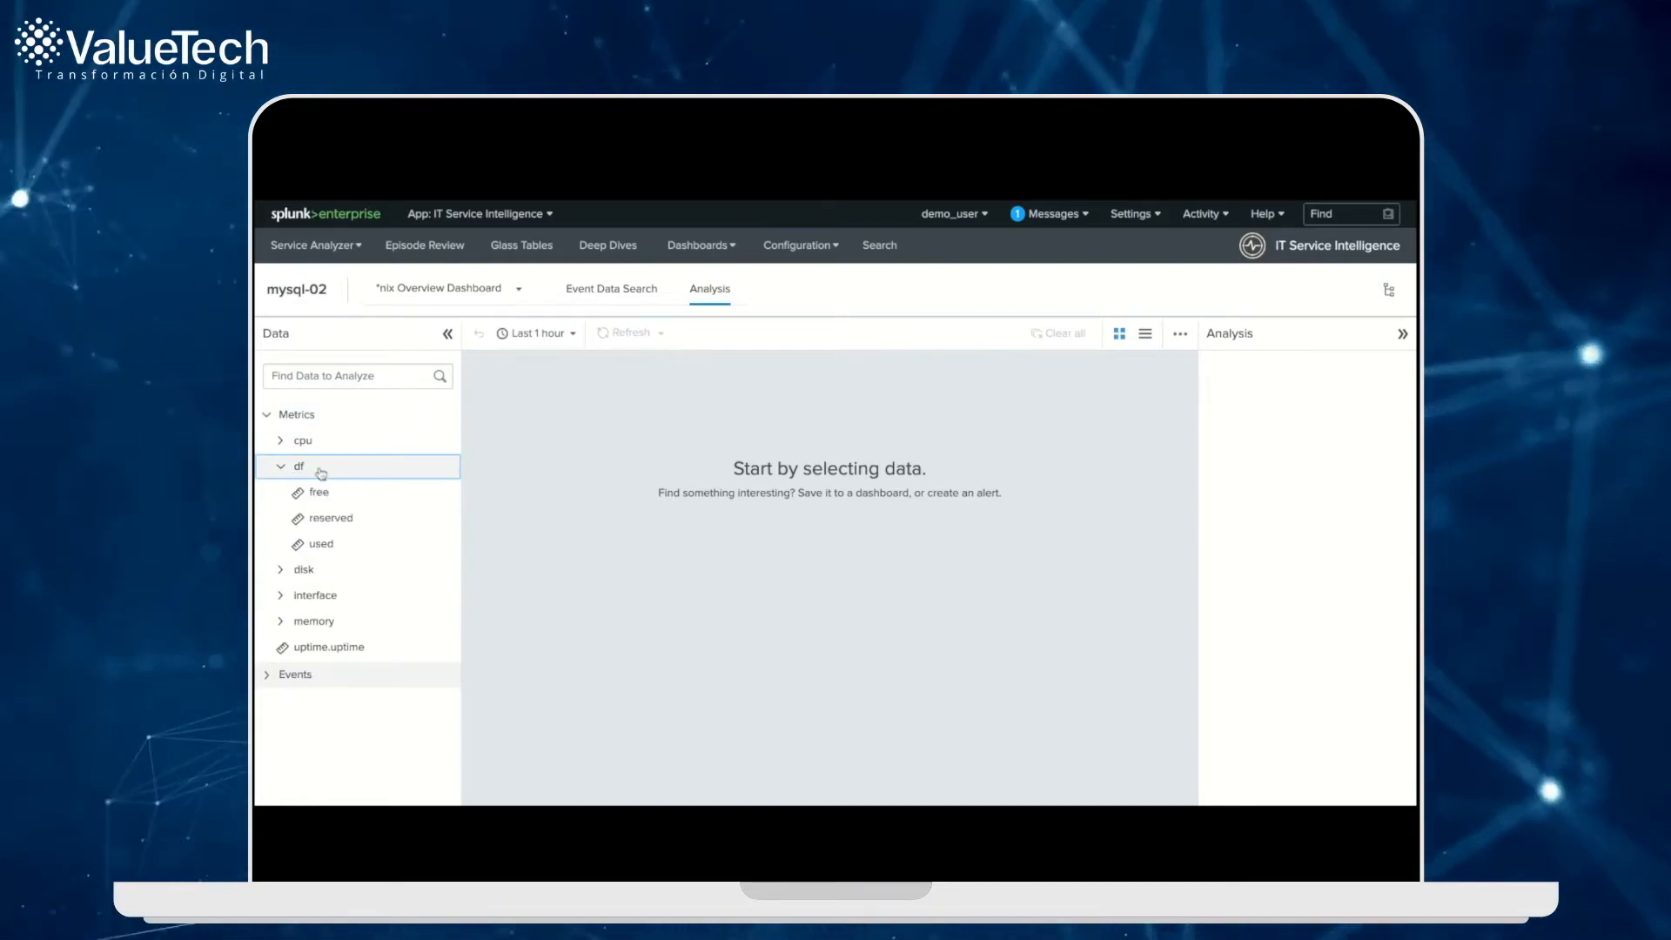
pyautogui.click(321, 544)
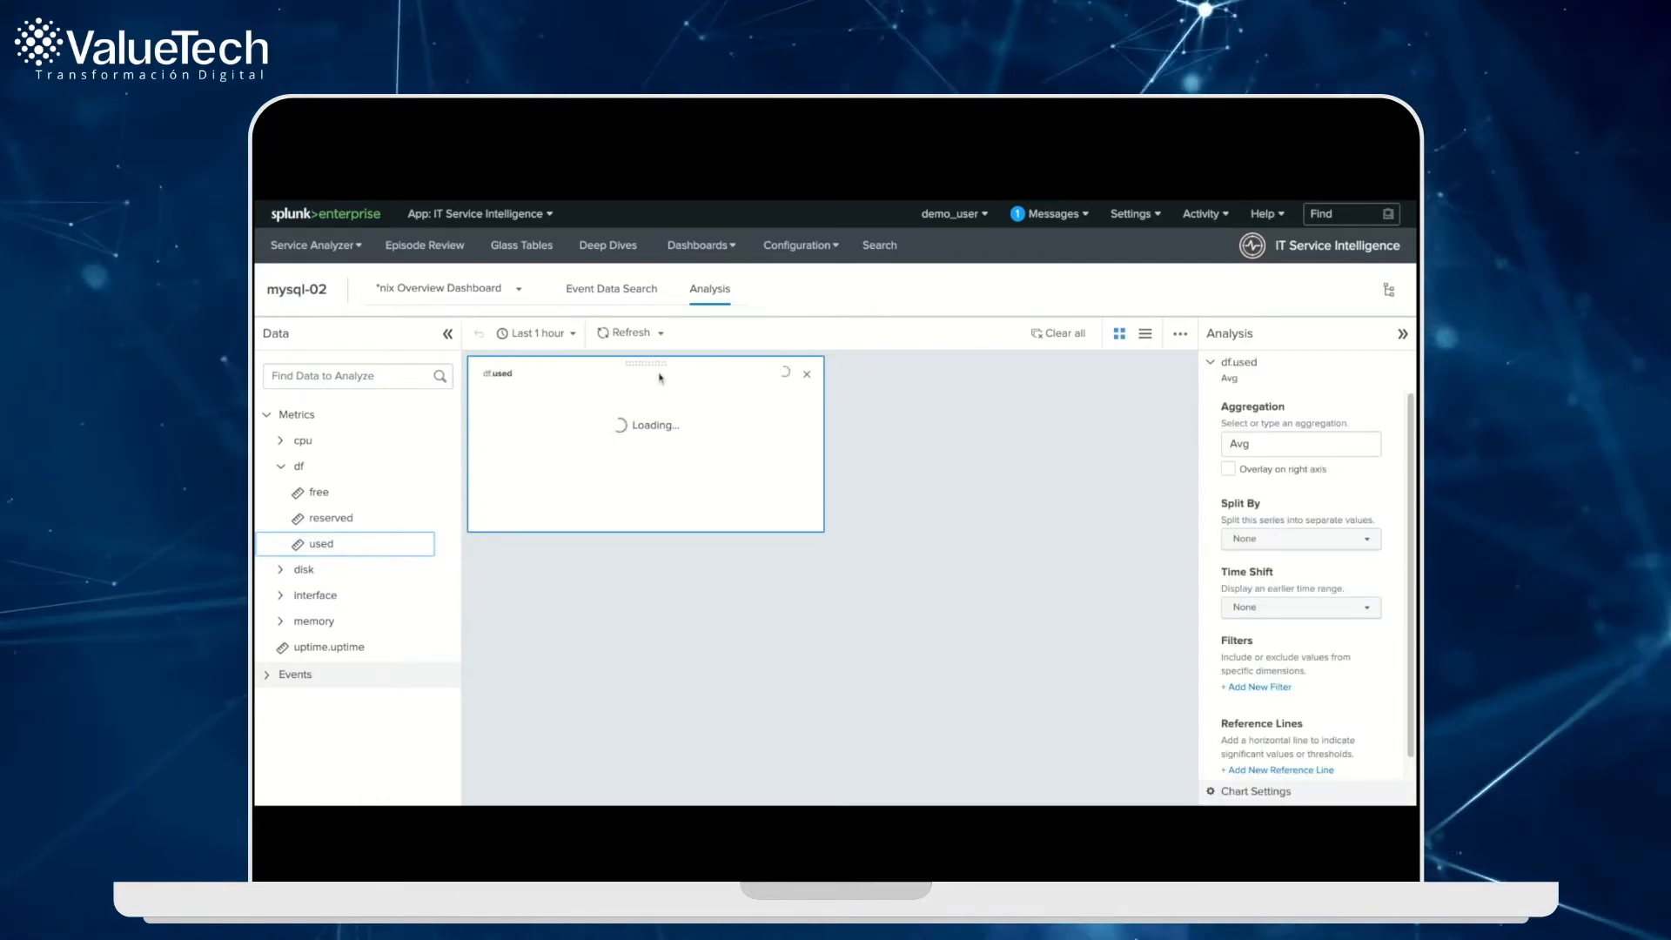
# - Split the df.used chart by device and lay it out at full width
pyautogui.click(702, 376)
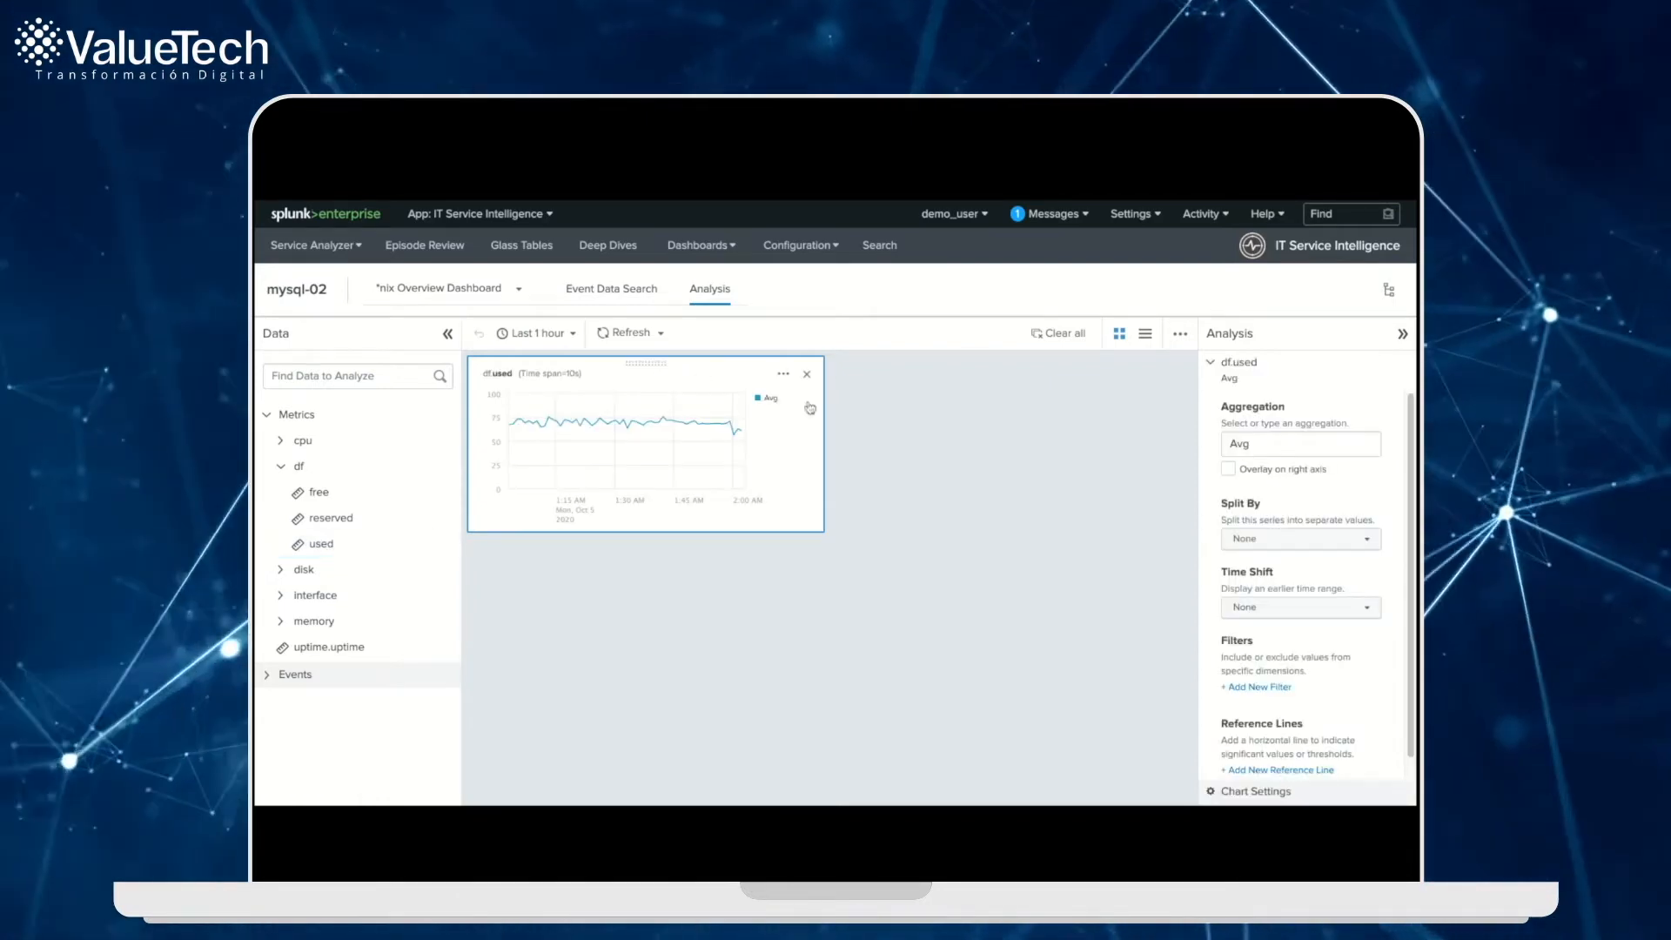
pyautogui.click(1298, 540)
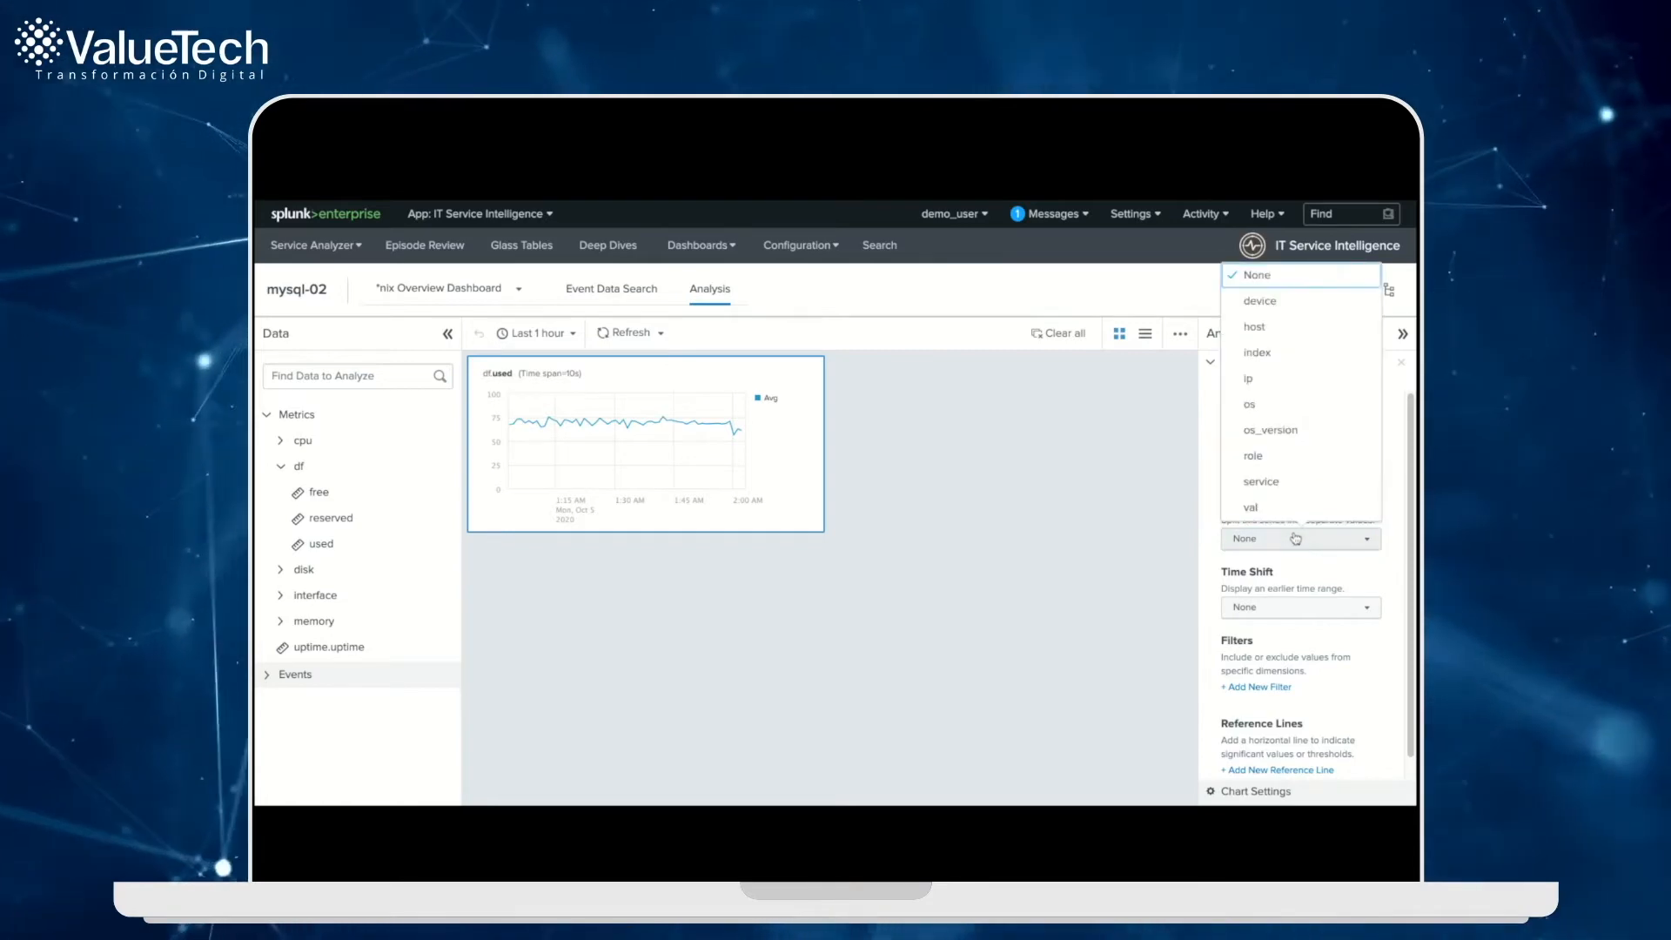
pyautogui.click(1278, 307)
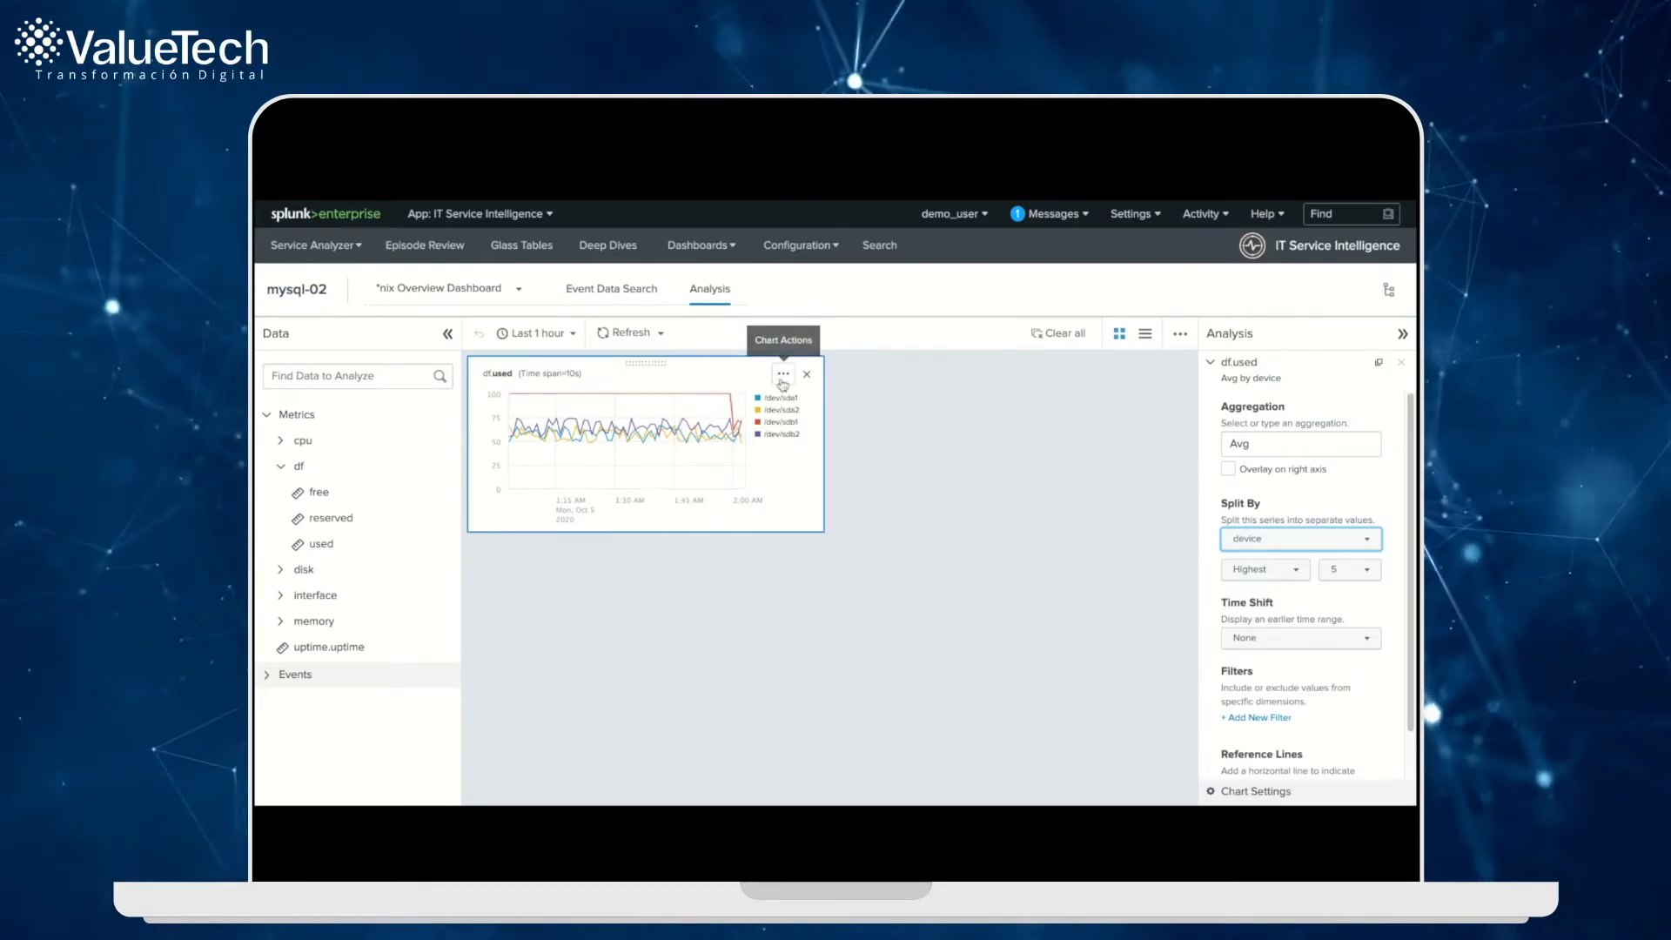
pyautogui.click(1154, 342)
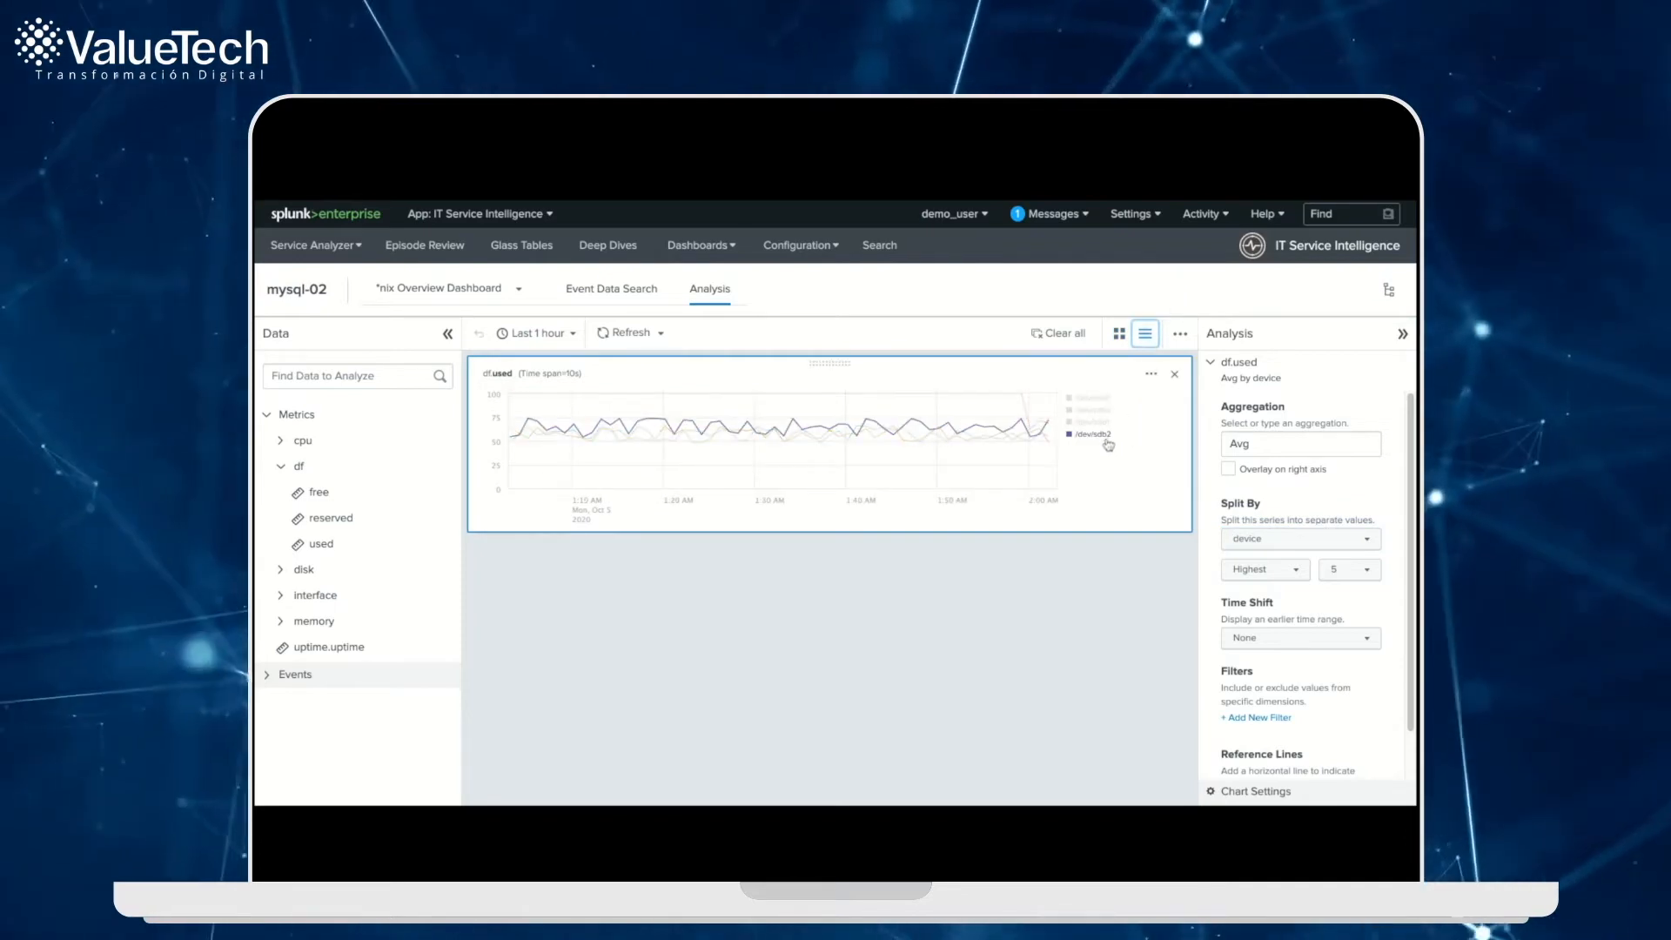
# - Open the df.used chart as a search, examine its query and device lines, and check the available save options
pyautogui.click(1151, 373)
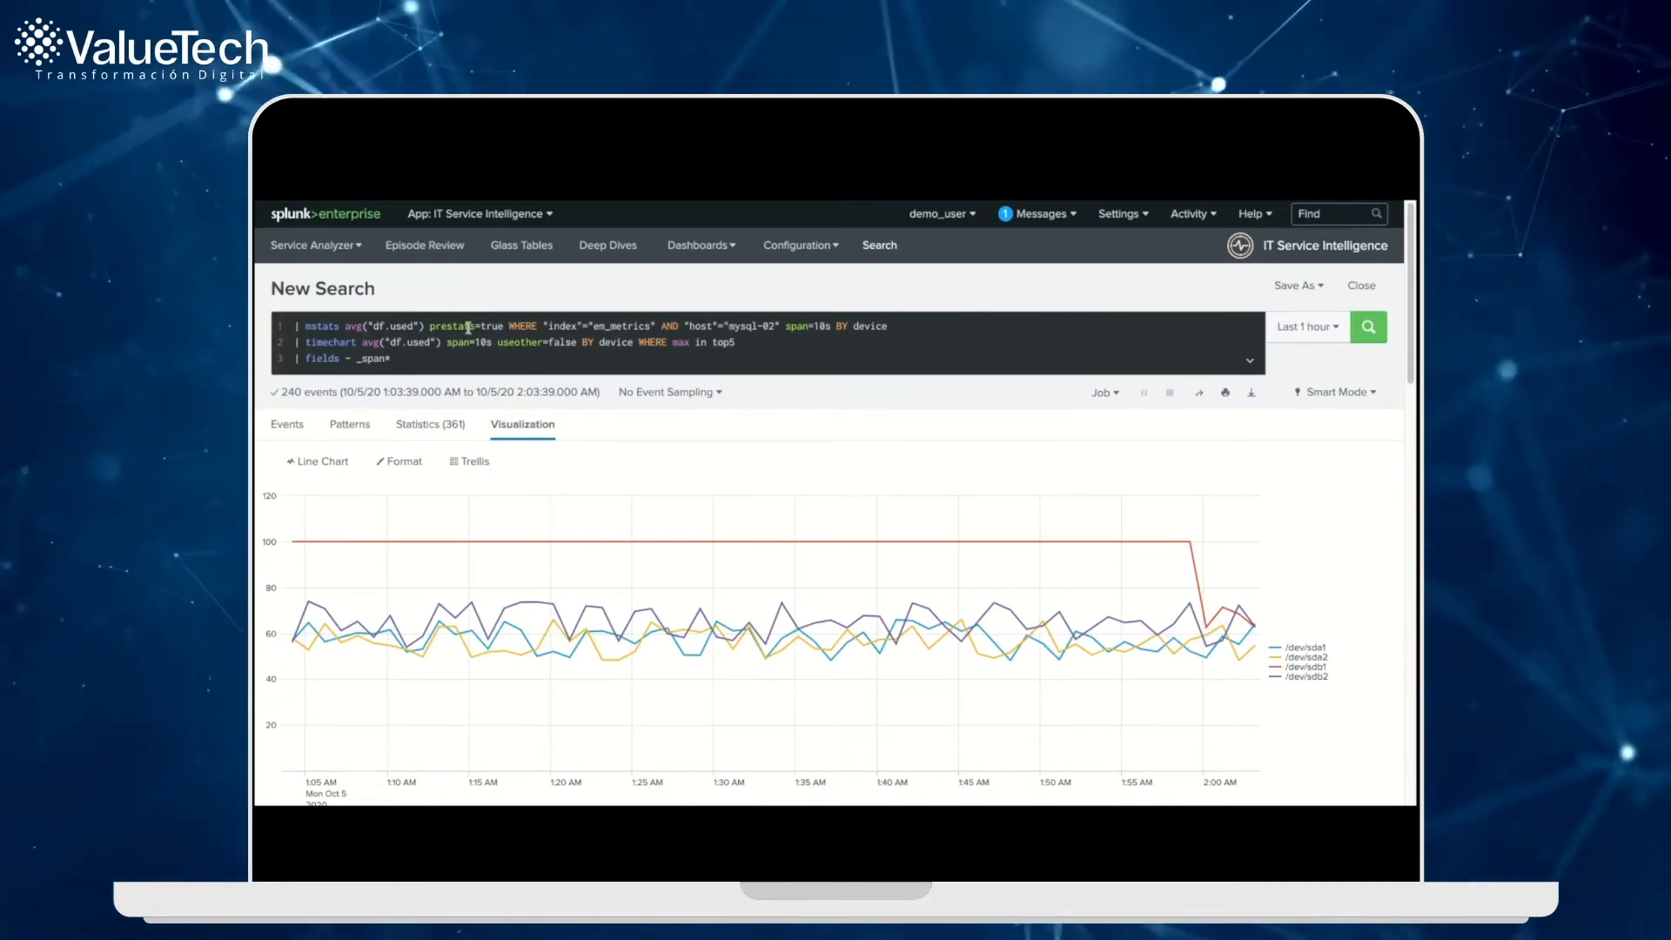
pyautogui.moveTo(725, 549)
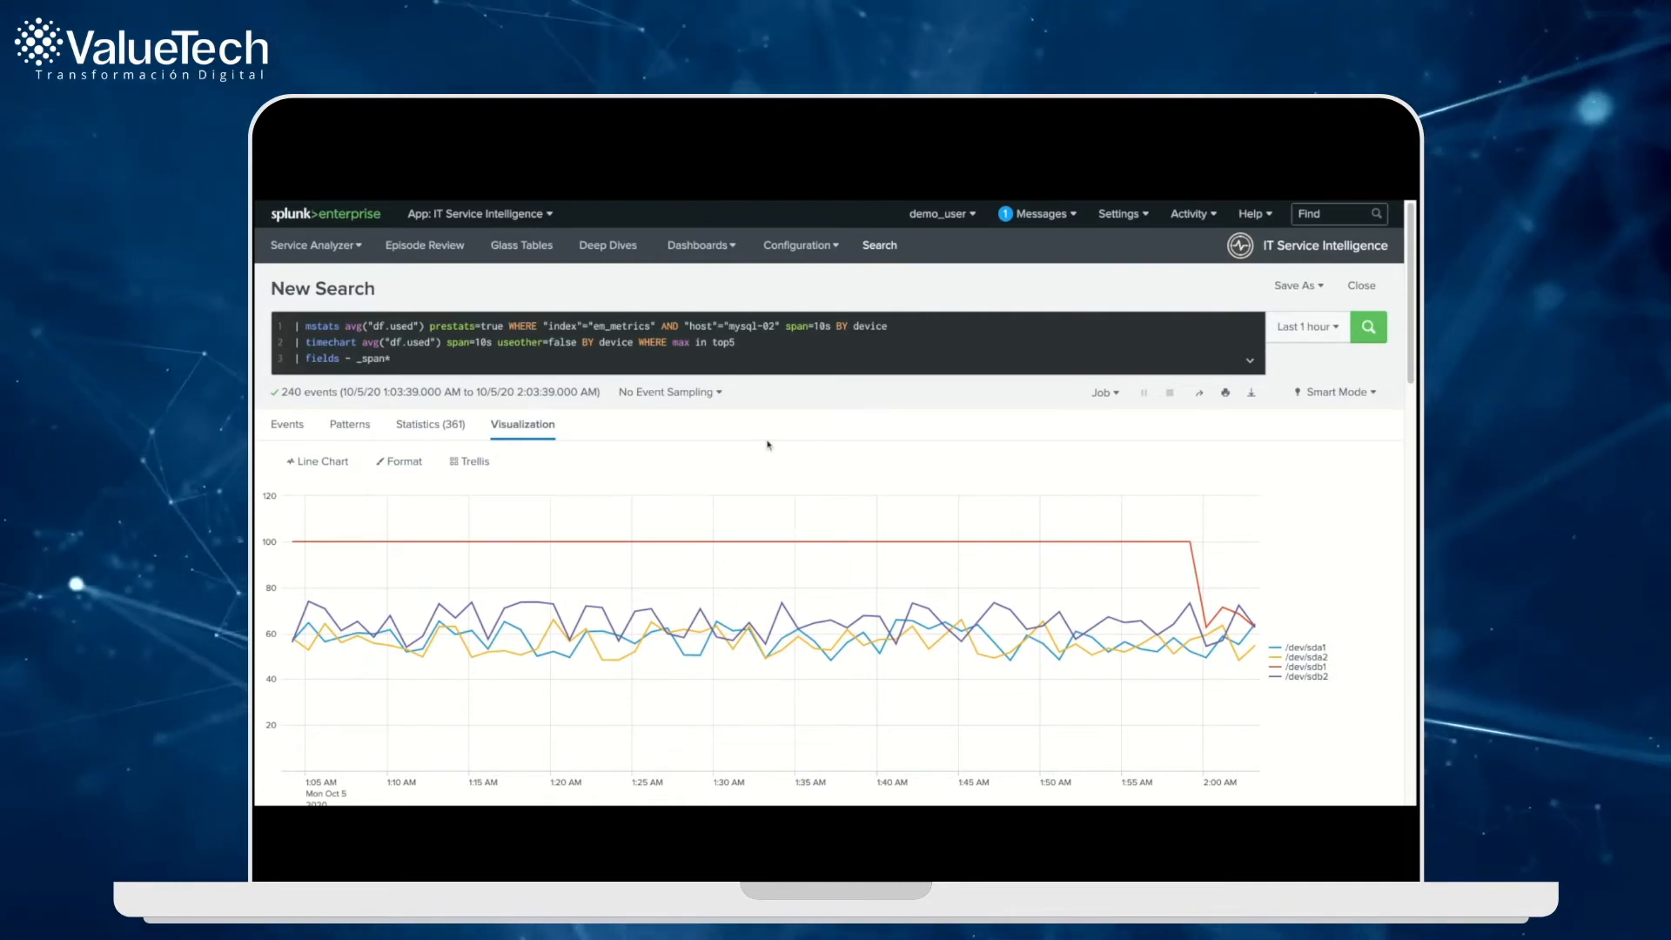
pyautogui.click(1297, 288)
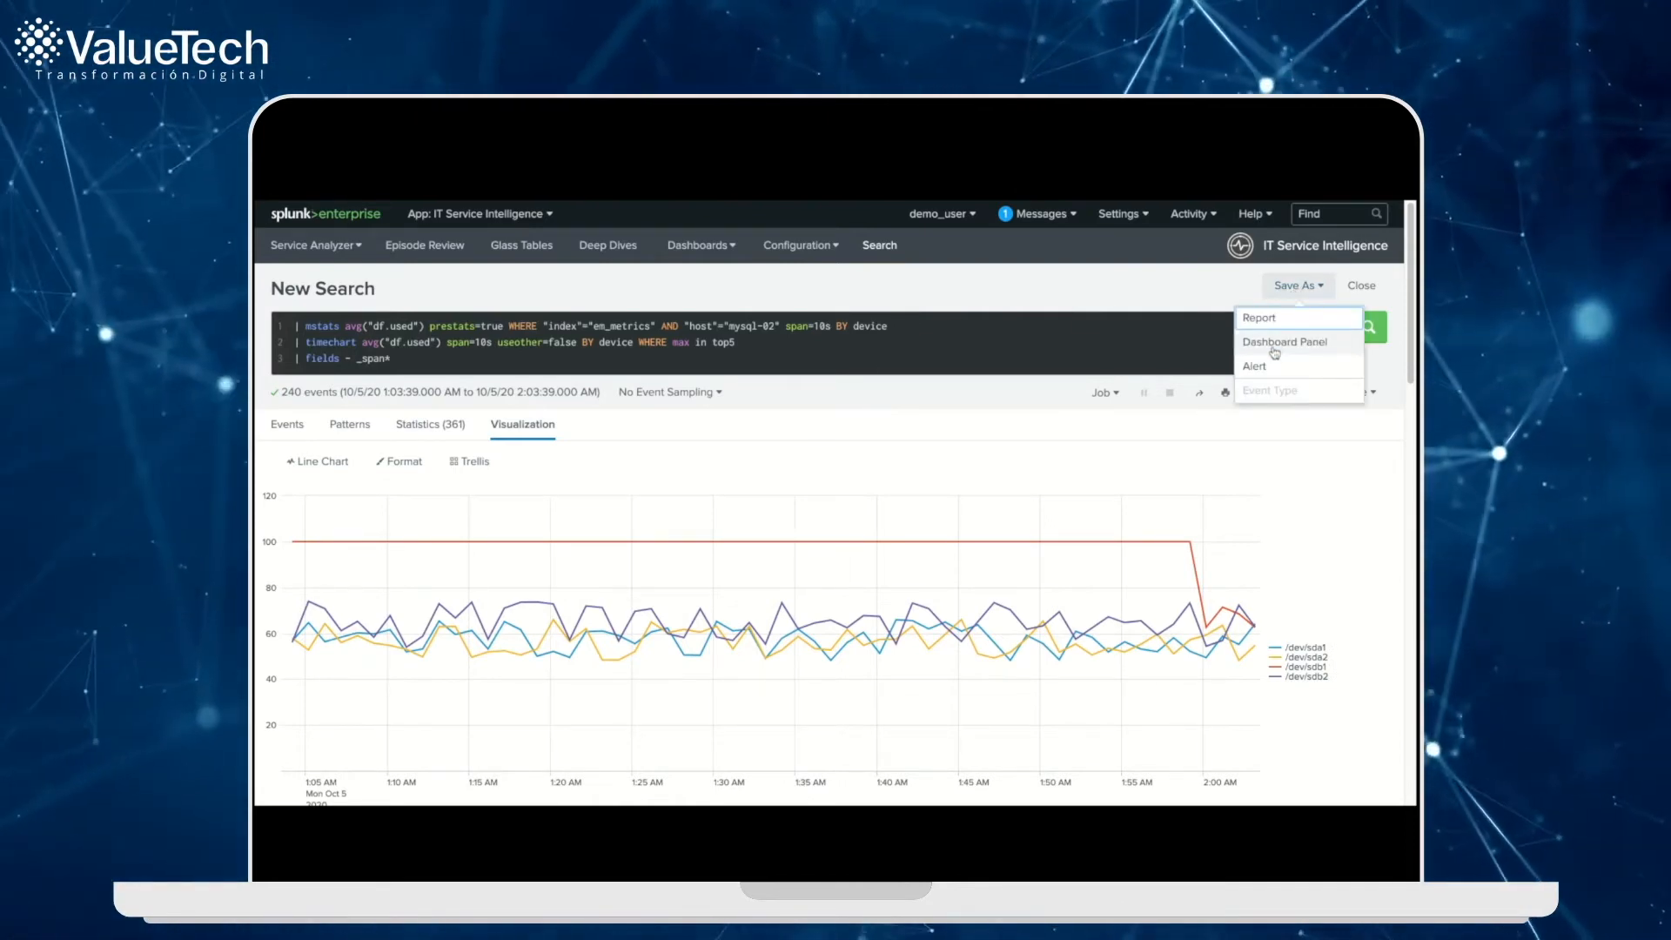
pyautogui.click(1142, 298)
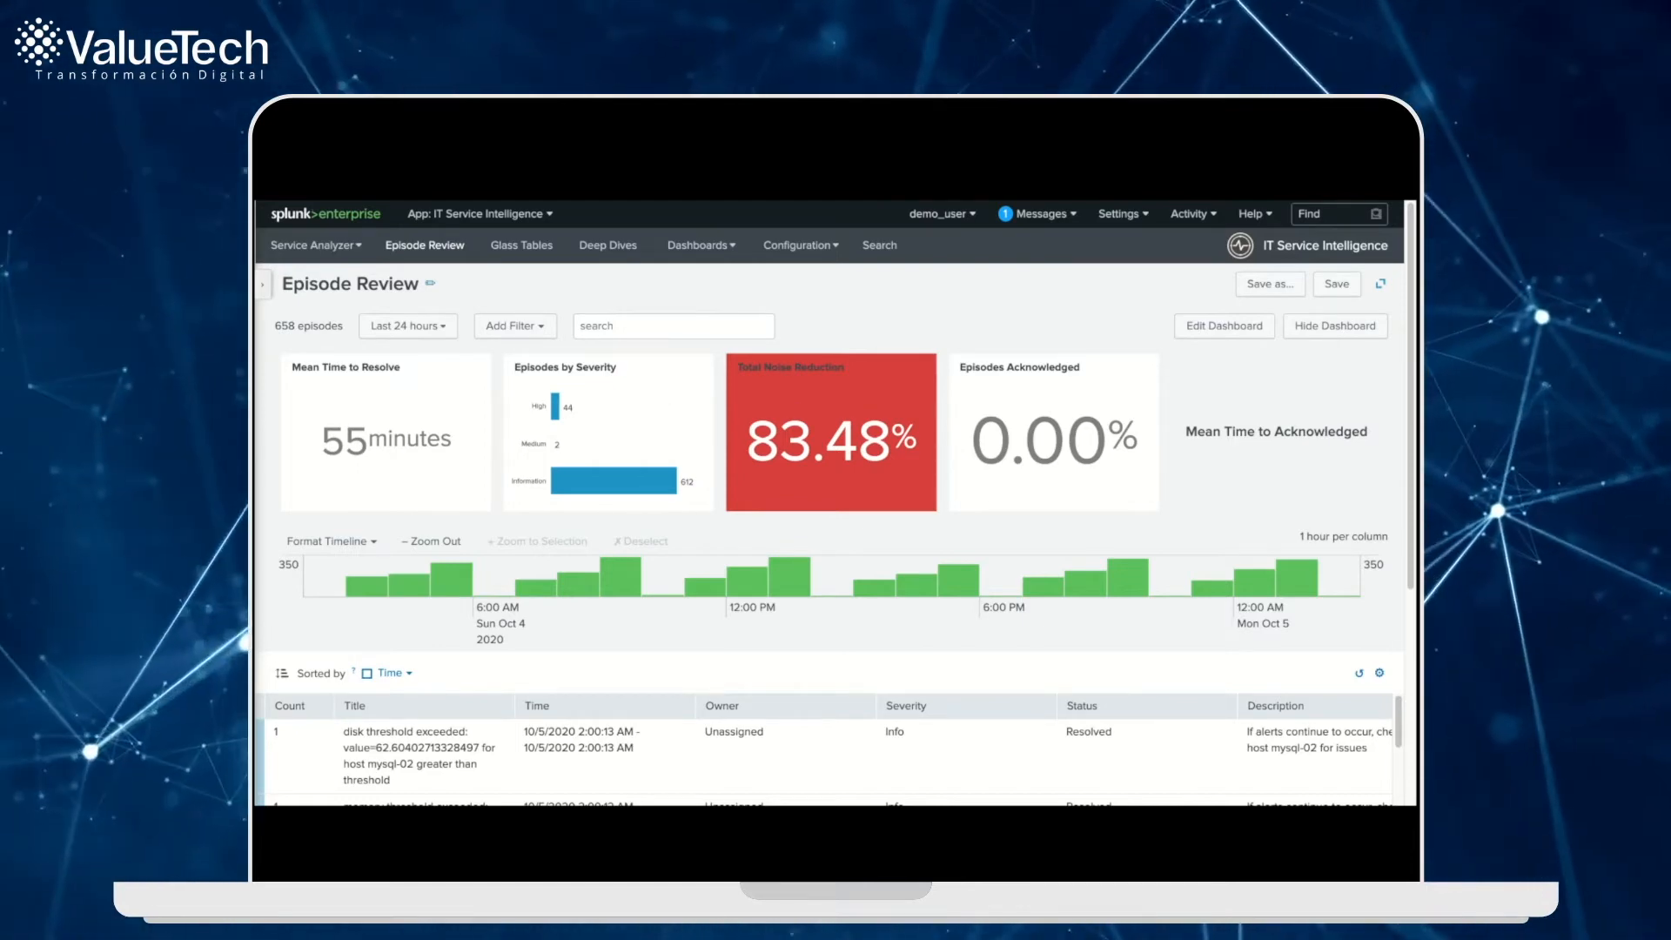
# - Review the Episode Review dashboard and open the high-severity On-Prem Database Issues episode
pyautogui.scroll(-1, 831, 503)
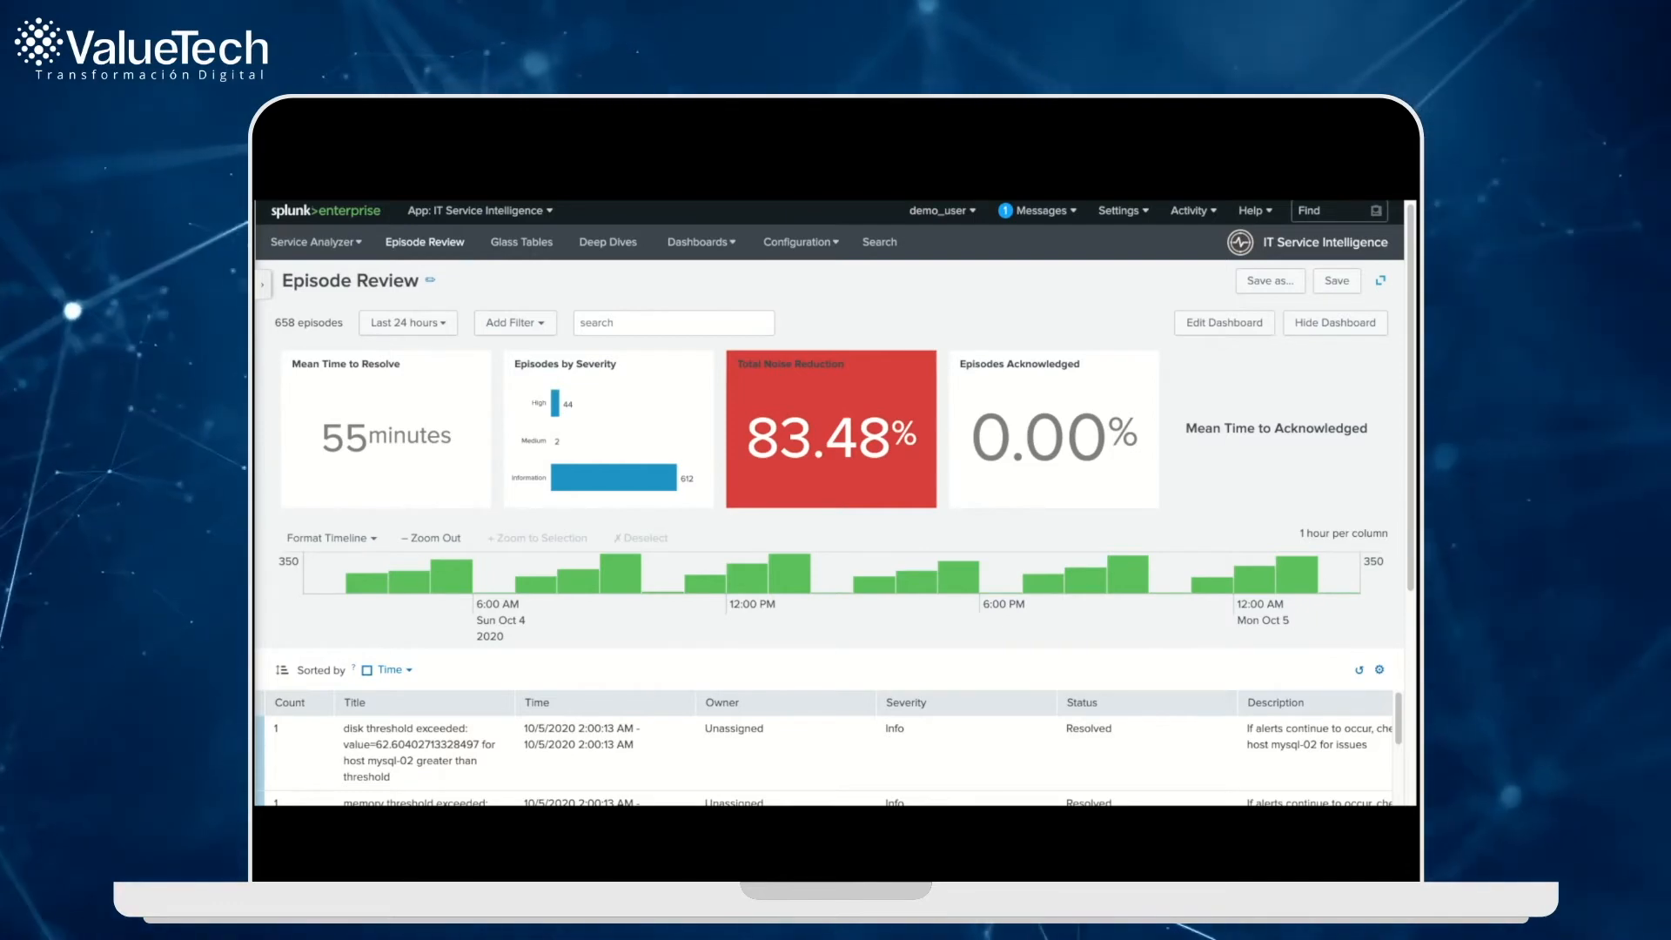
pyautogui.scroll(-1, 831, 503)
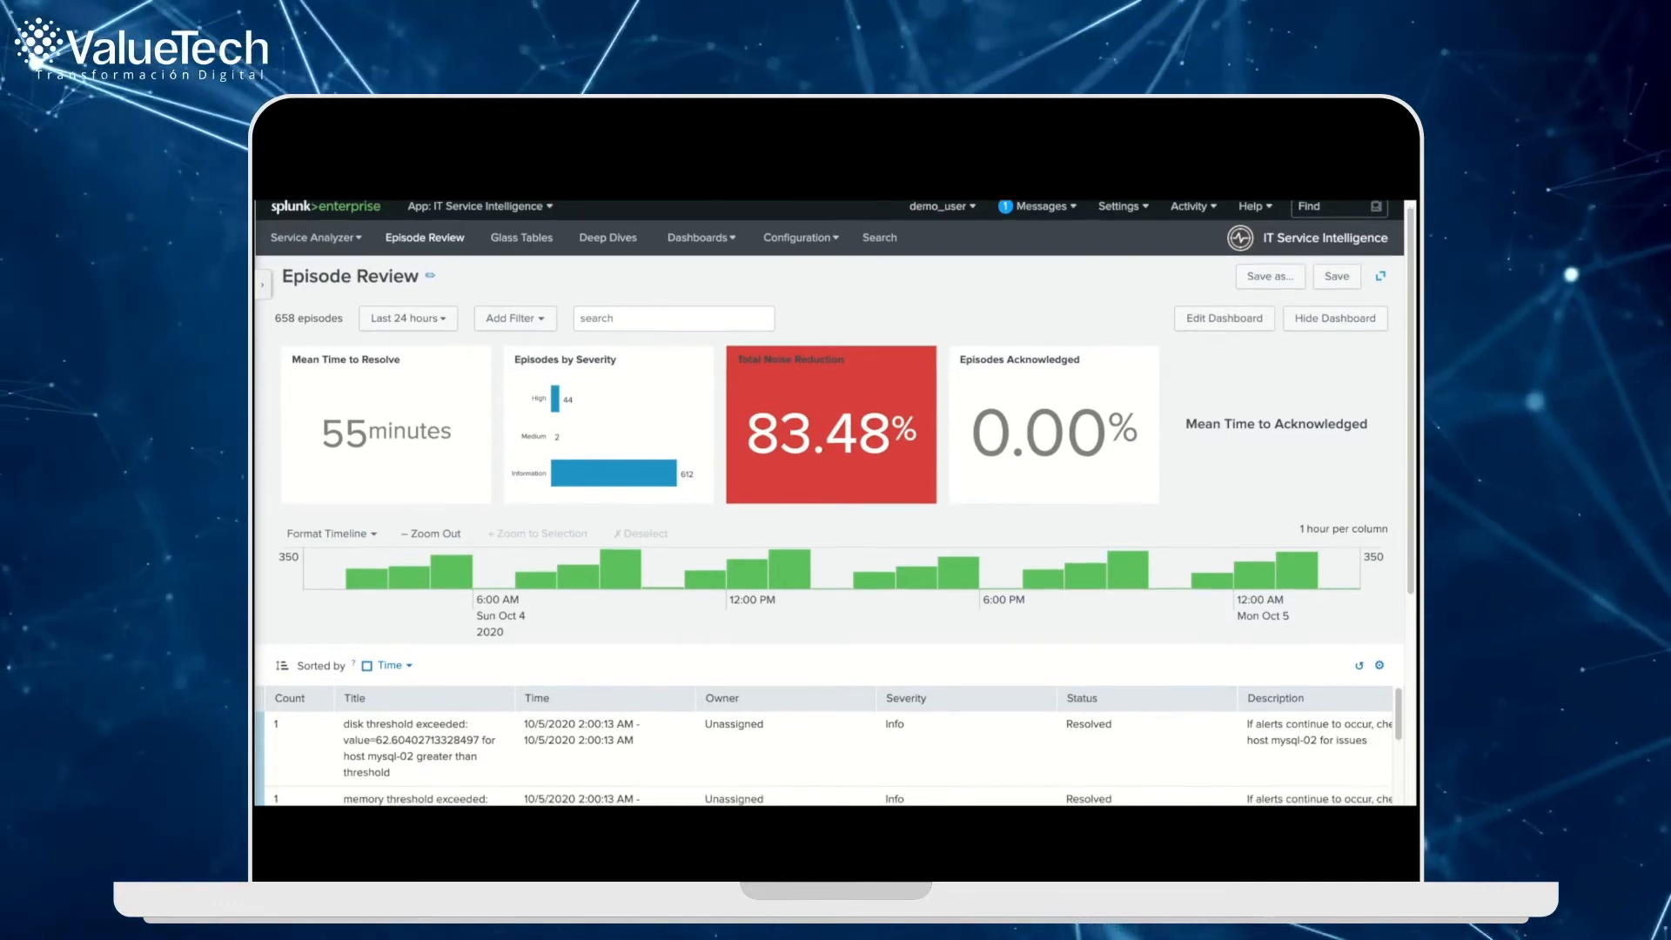
pyautogui.scroll(2, 876, 394)
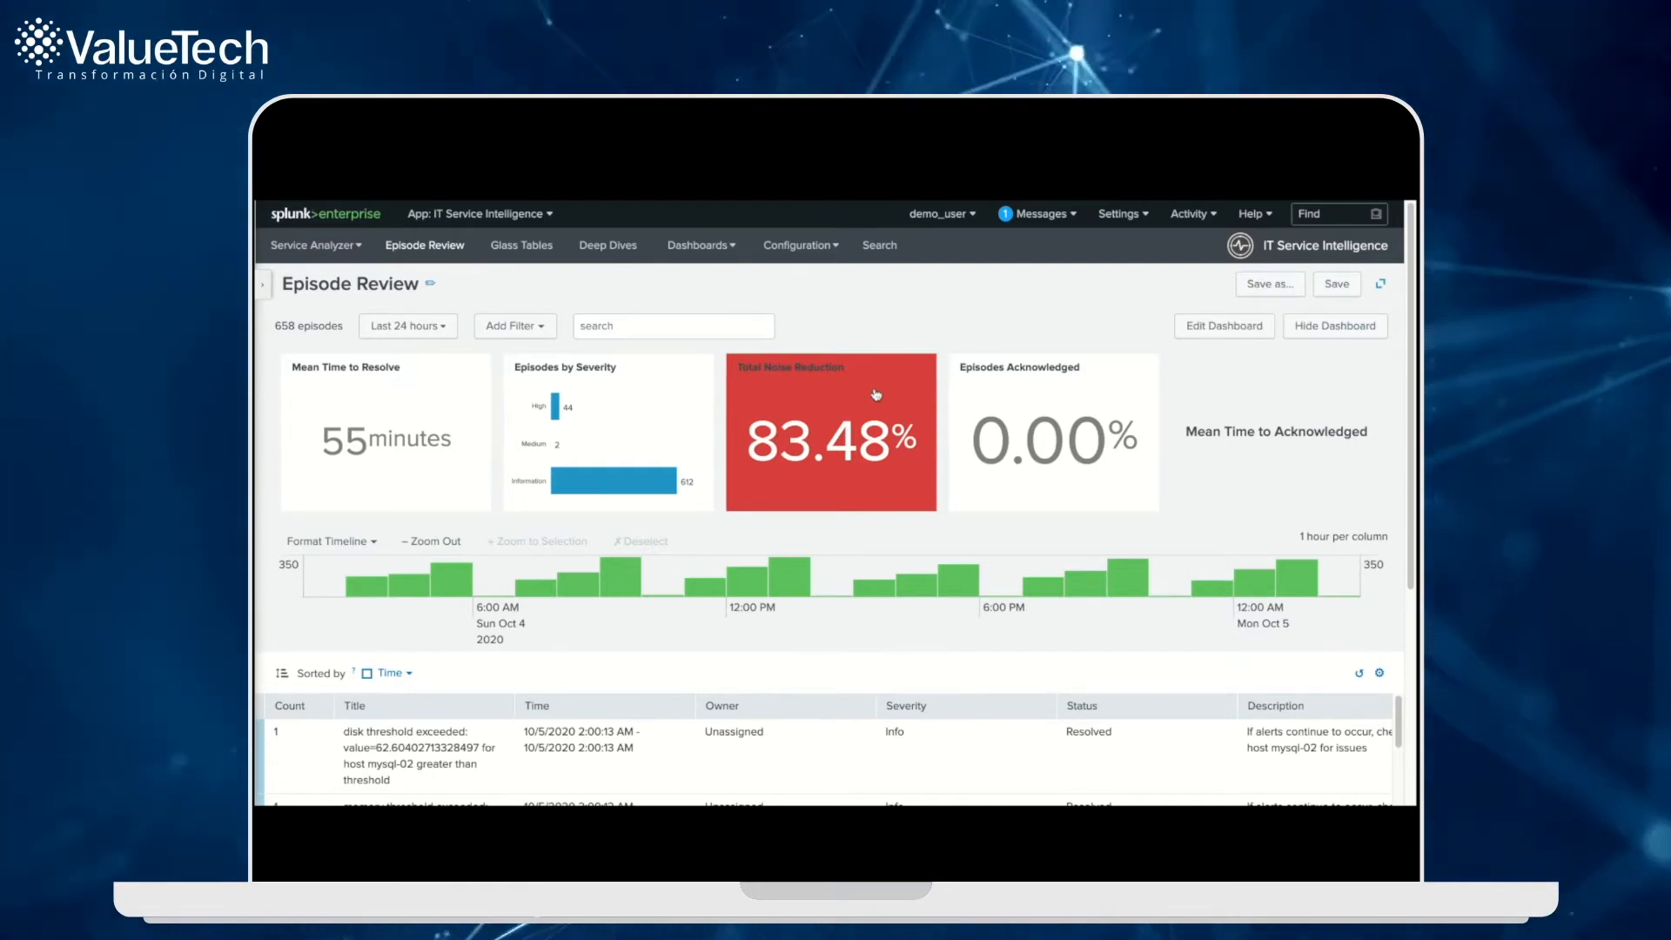
pyautogui.scroll(-1, 873, 389)
pyautogui.scroll(-5, 873, 389)
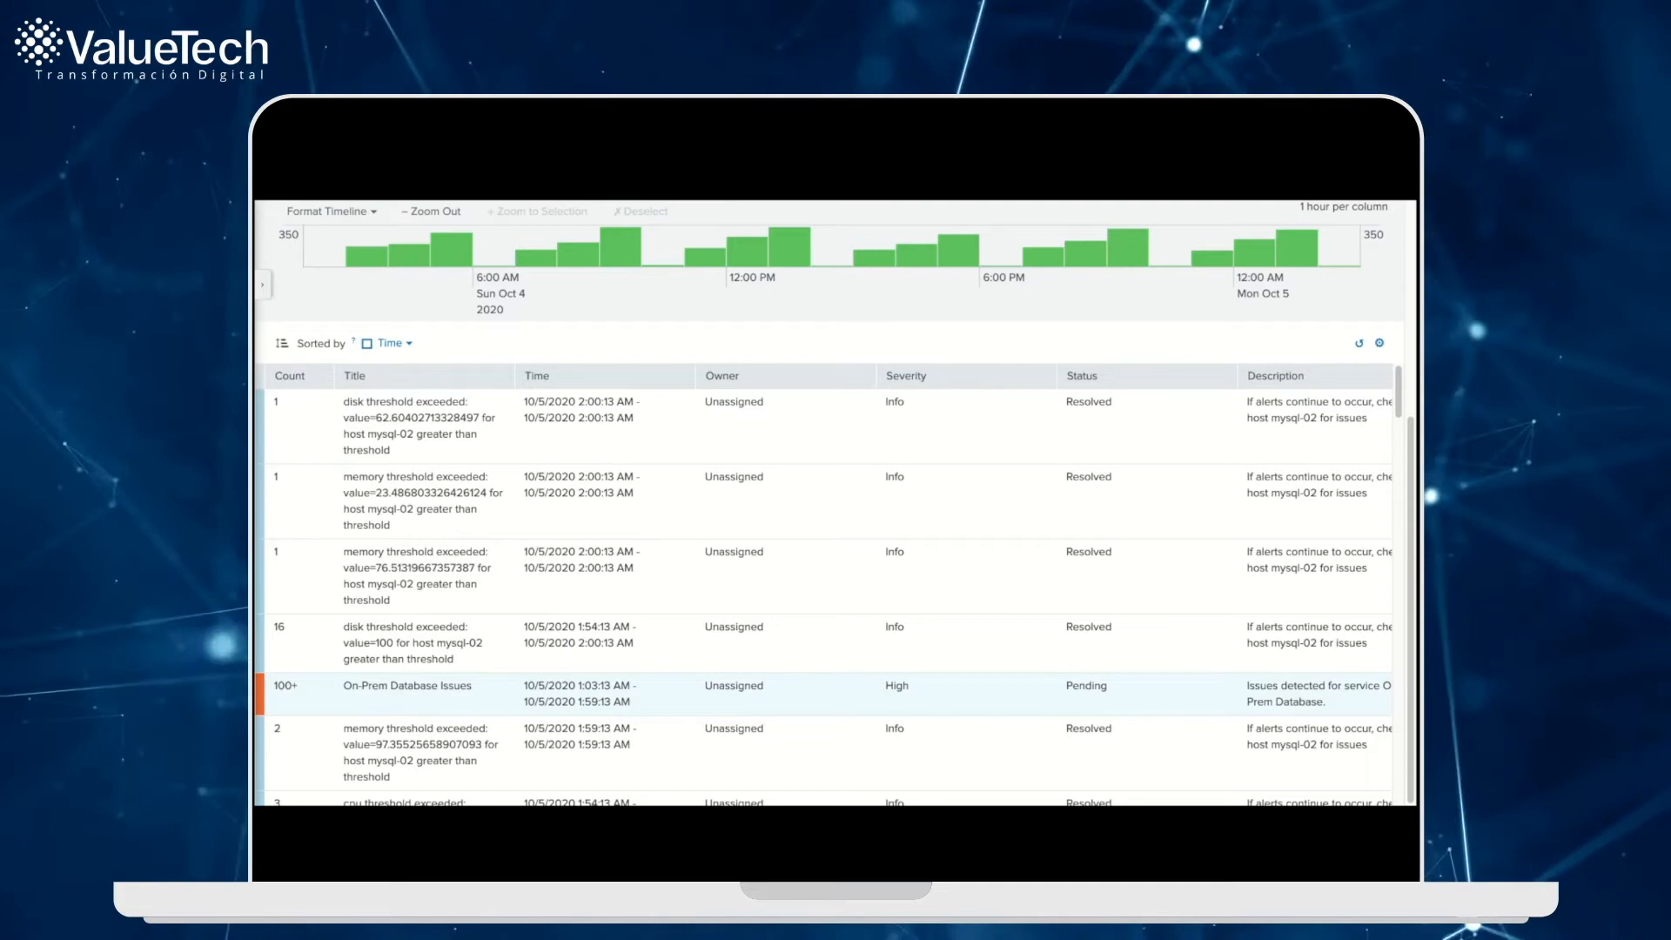
pyautogui.click(408, 704)
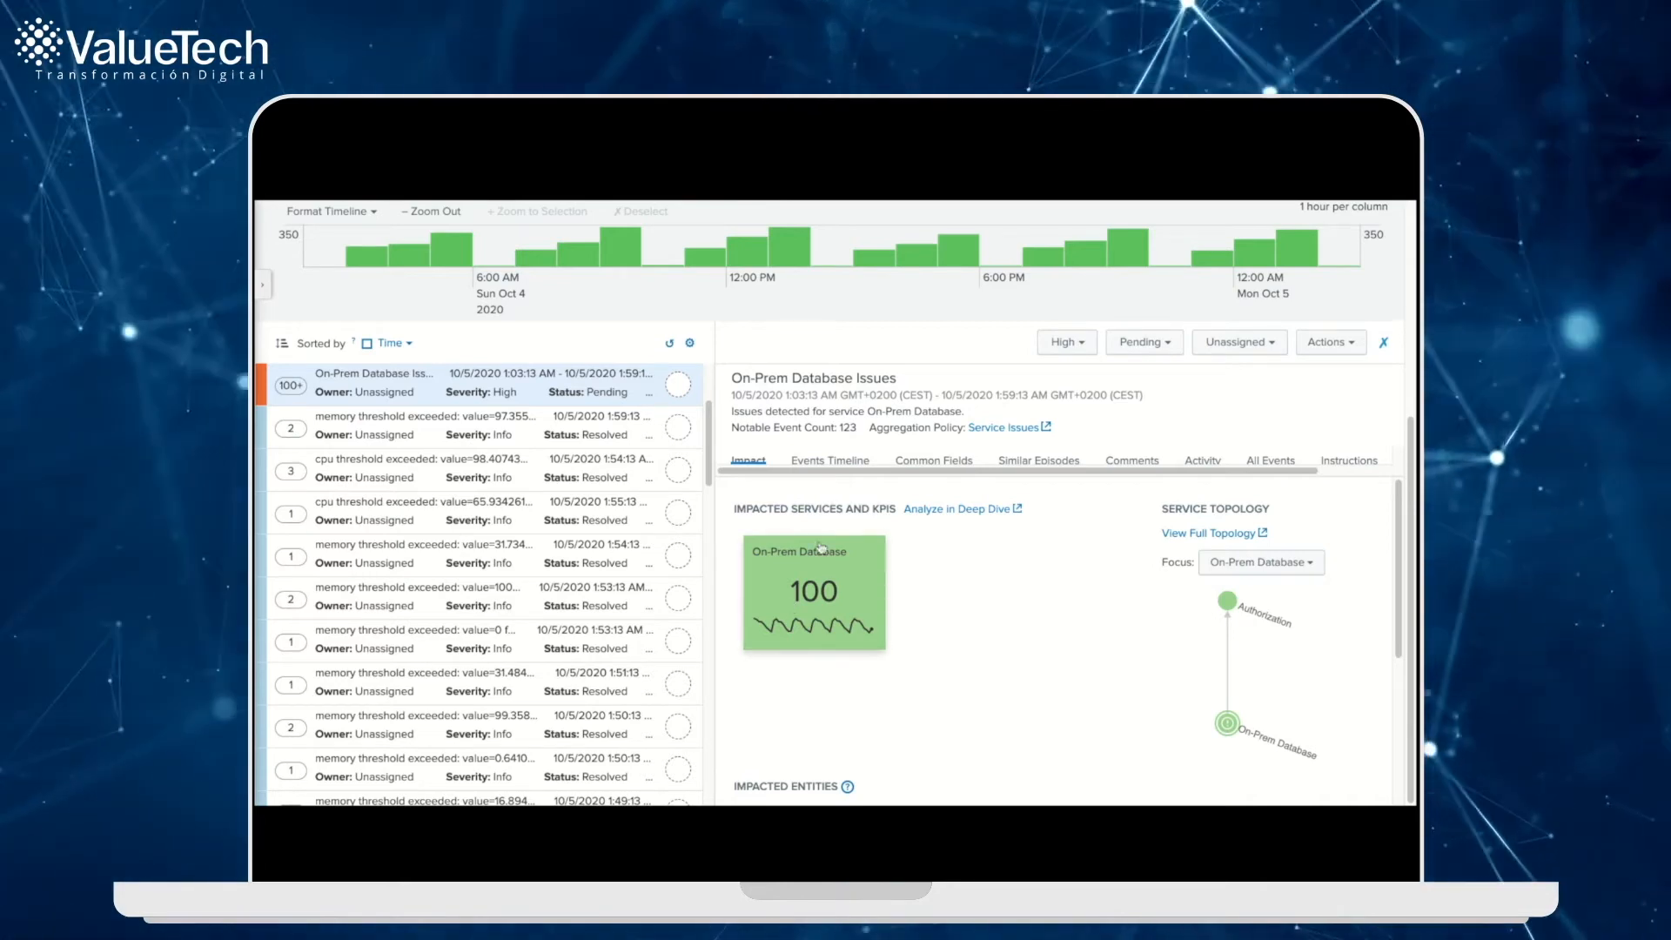
# - Examine the On-Prem Database Issues episode's events timeline and read through its common fields
pyautogui.click(845, 464)
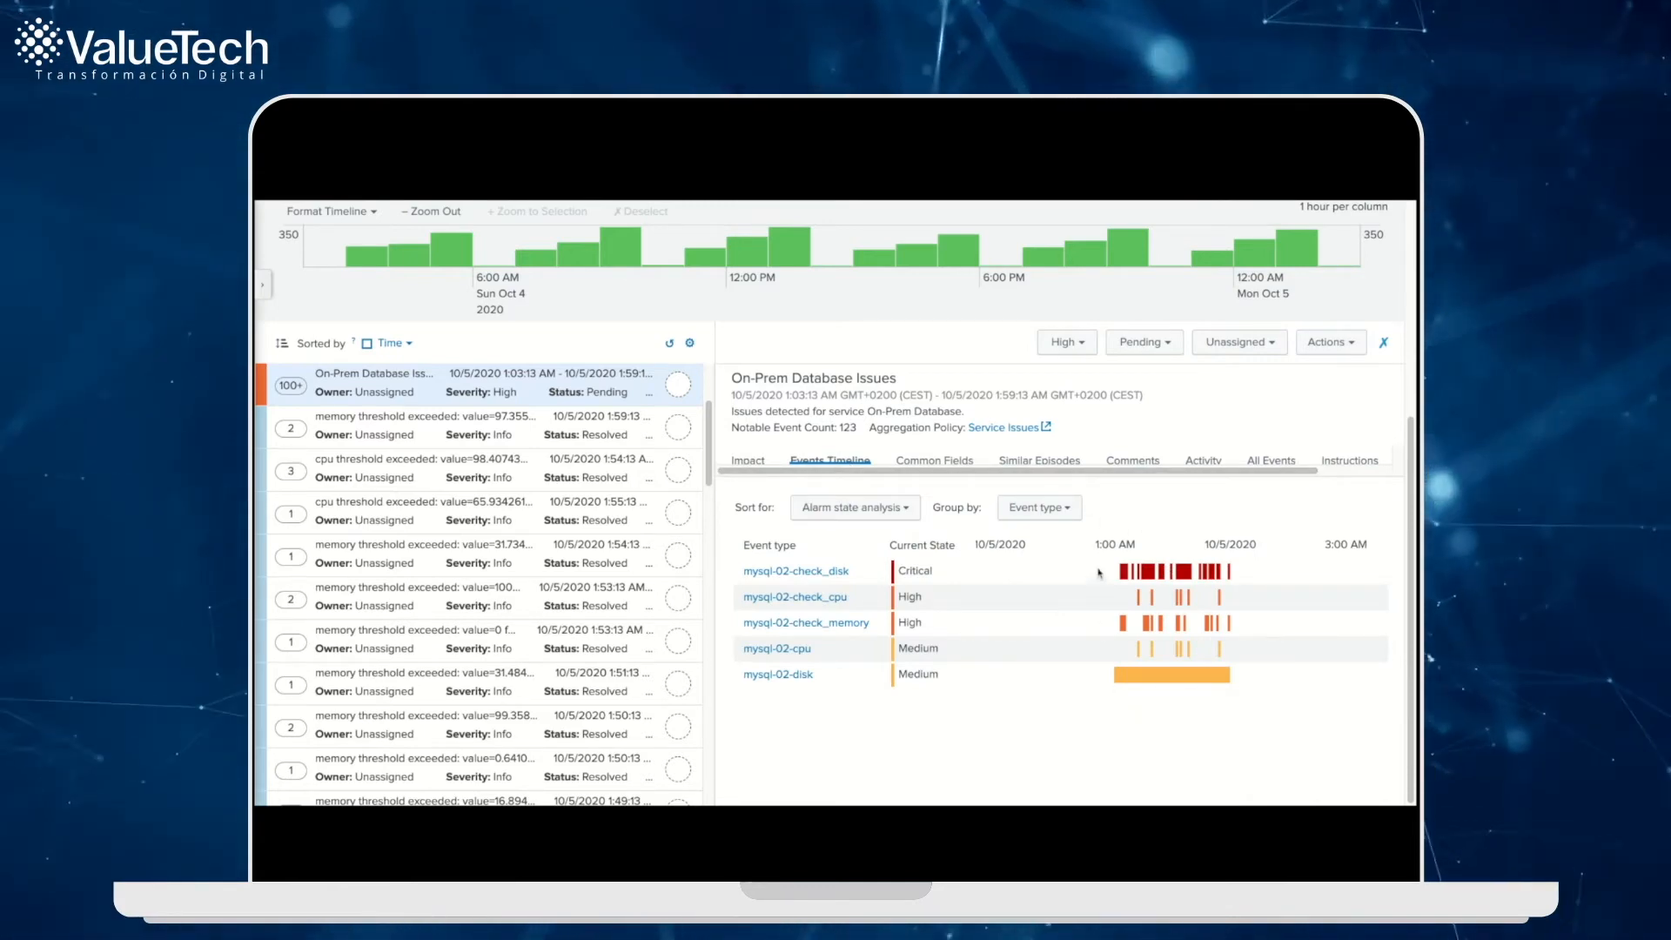
pyautogui.moveTo(1221, 571)
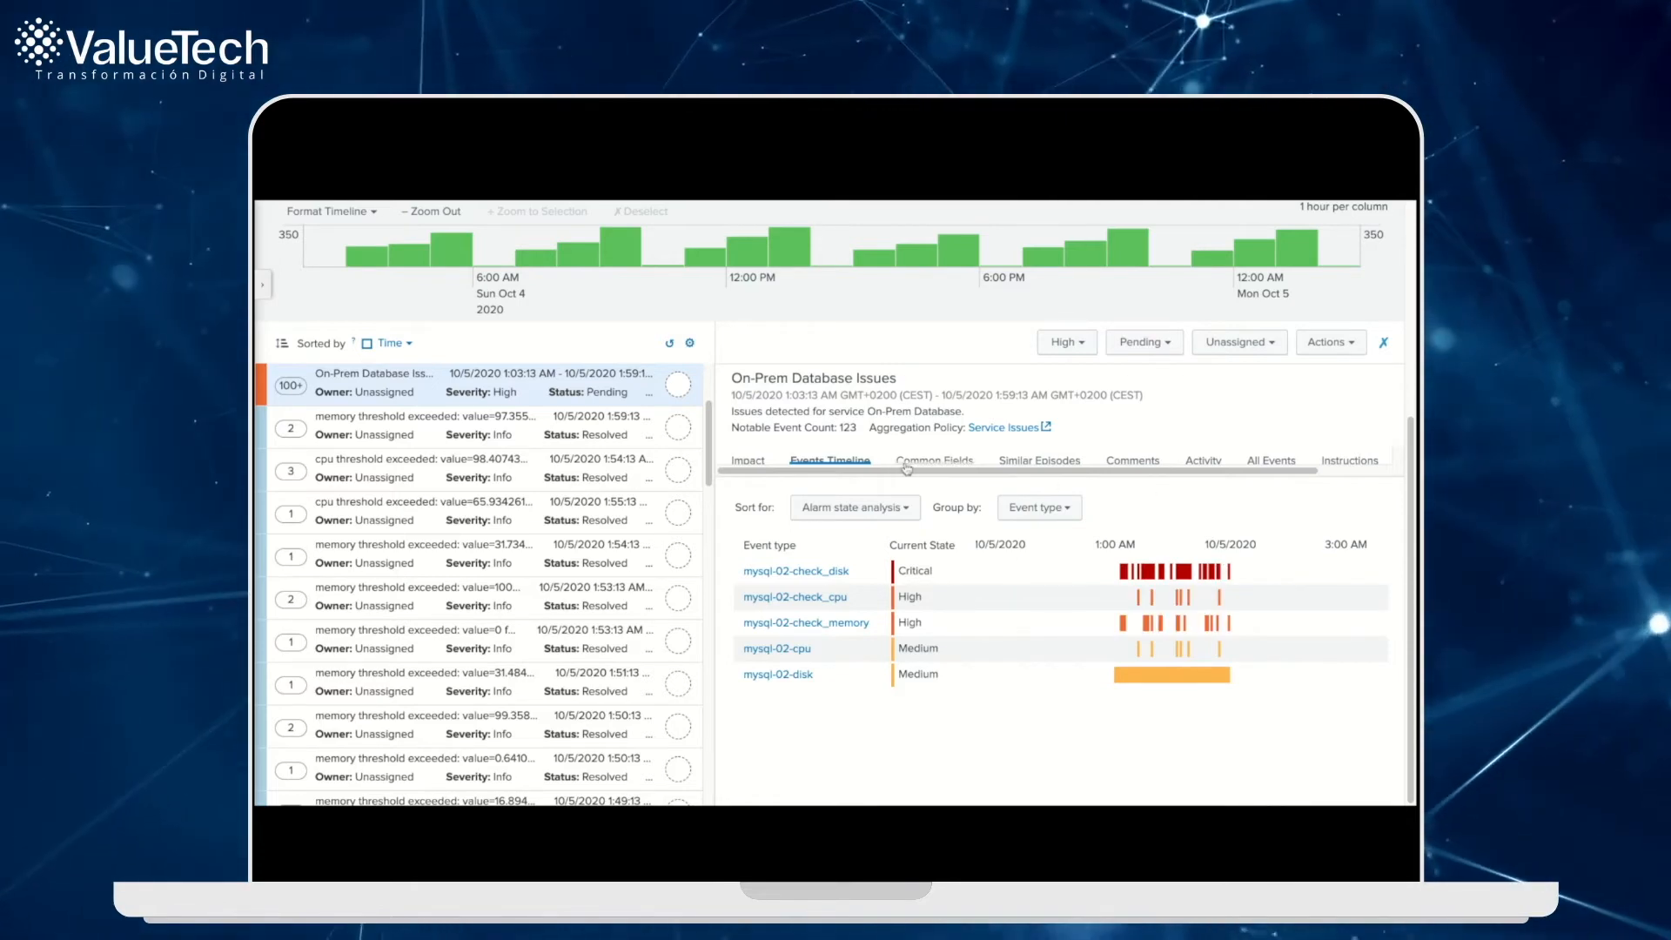
pyautogui.click(966, 465)
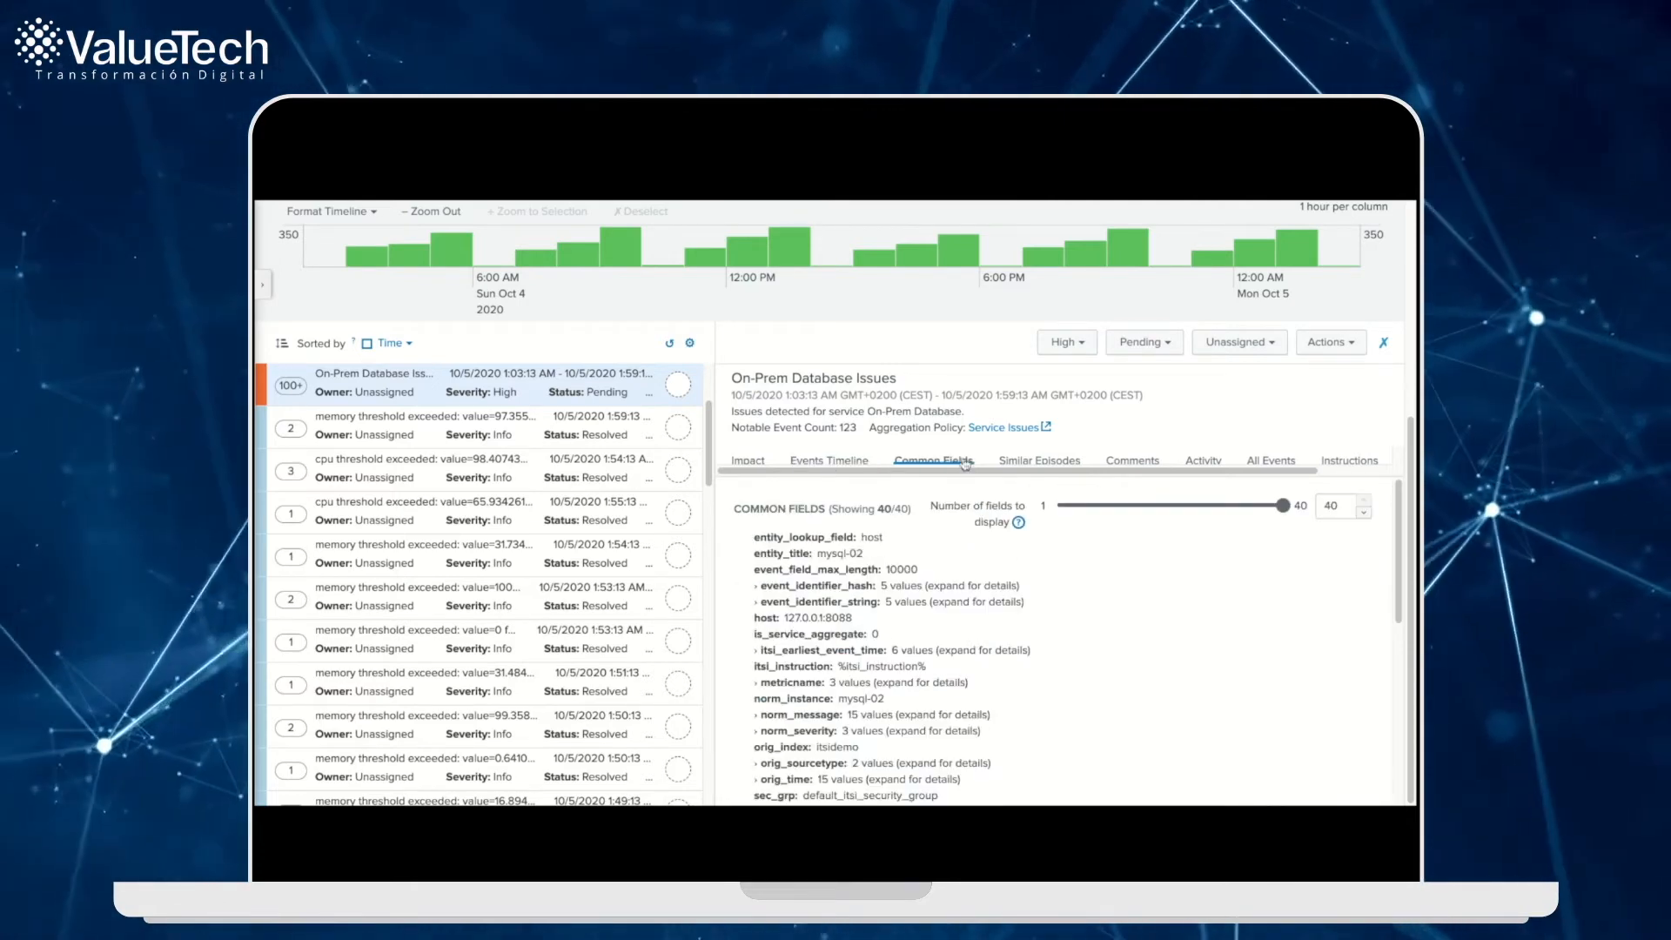
pyautogui.scroll(-3, 1017, 644)
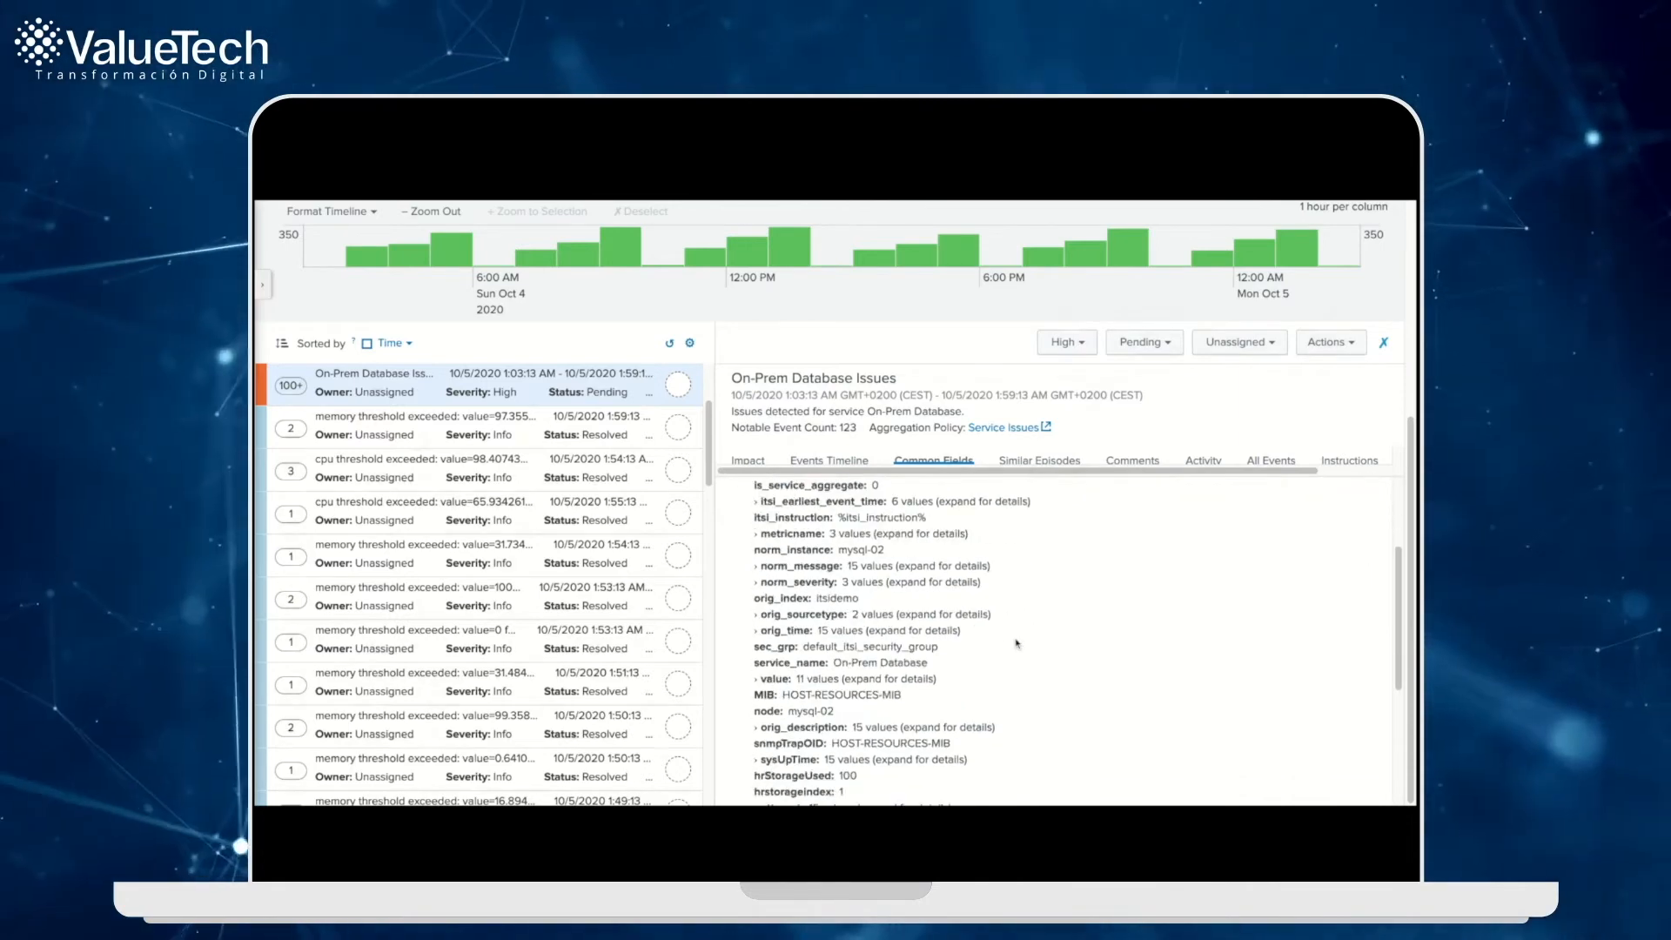
pyautogui.scroll(3, 1017, 644)
# - Compare the similarity matches of the episode's similar episodes and check its comments
pyautogui.click(1041, 462)
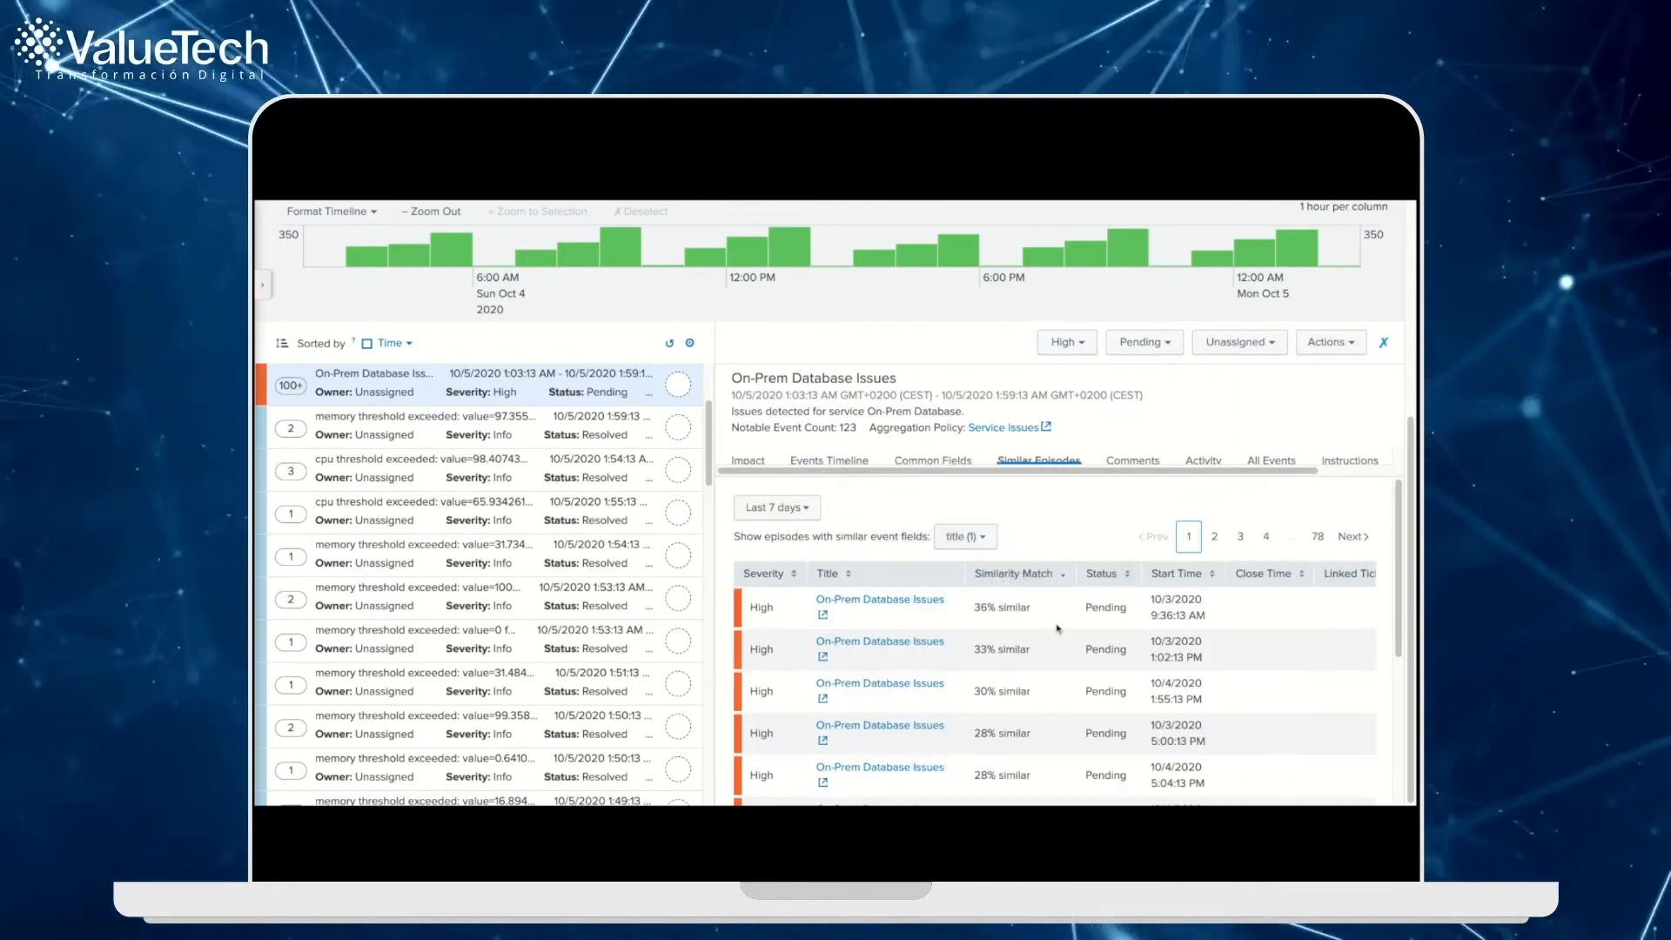
pyautogui.moveTo(1004, 648)
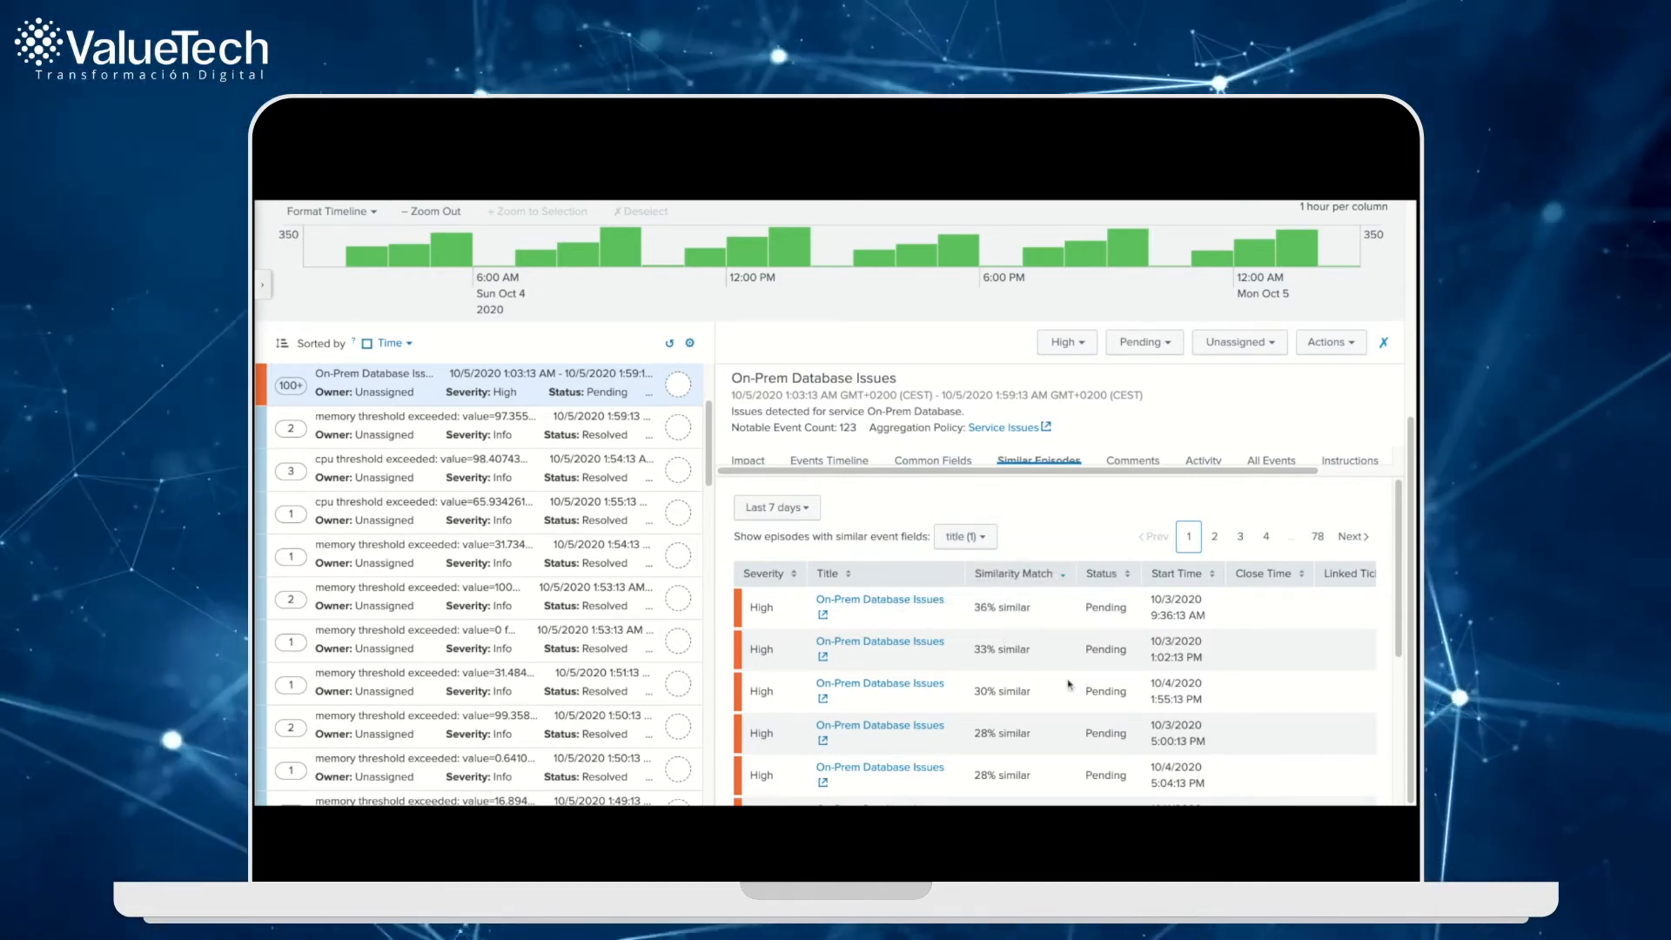
pyautogui.moveTo(1068, 685)
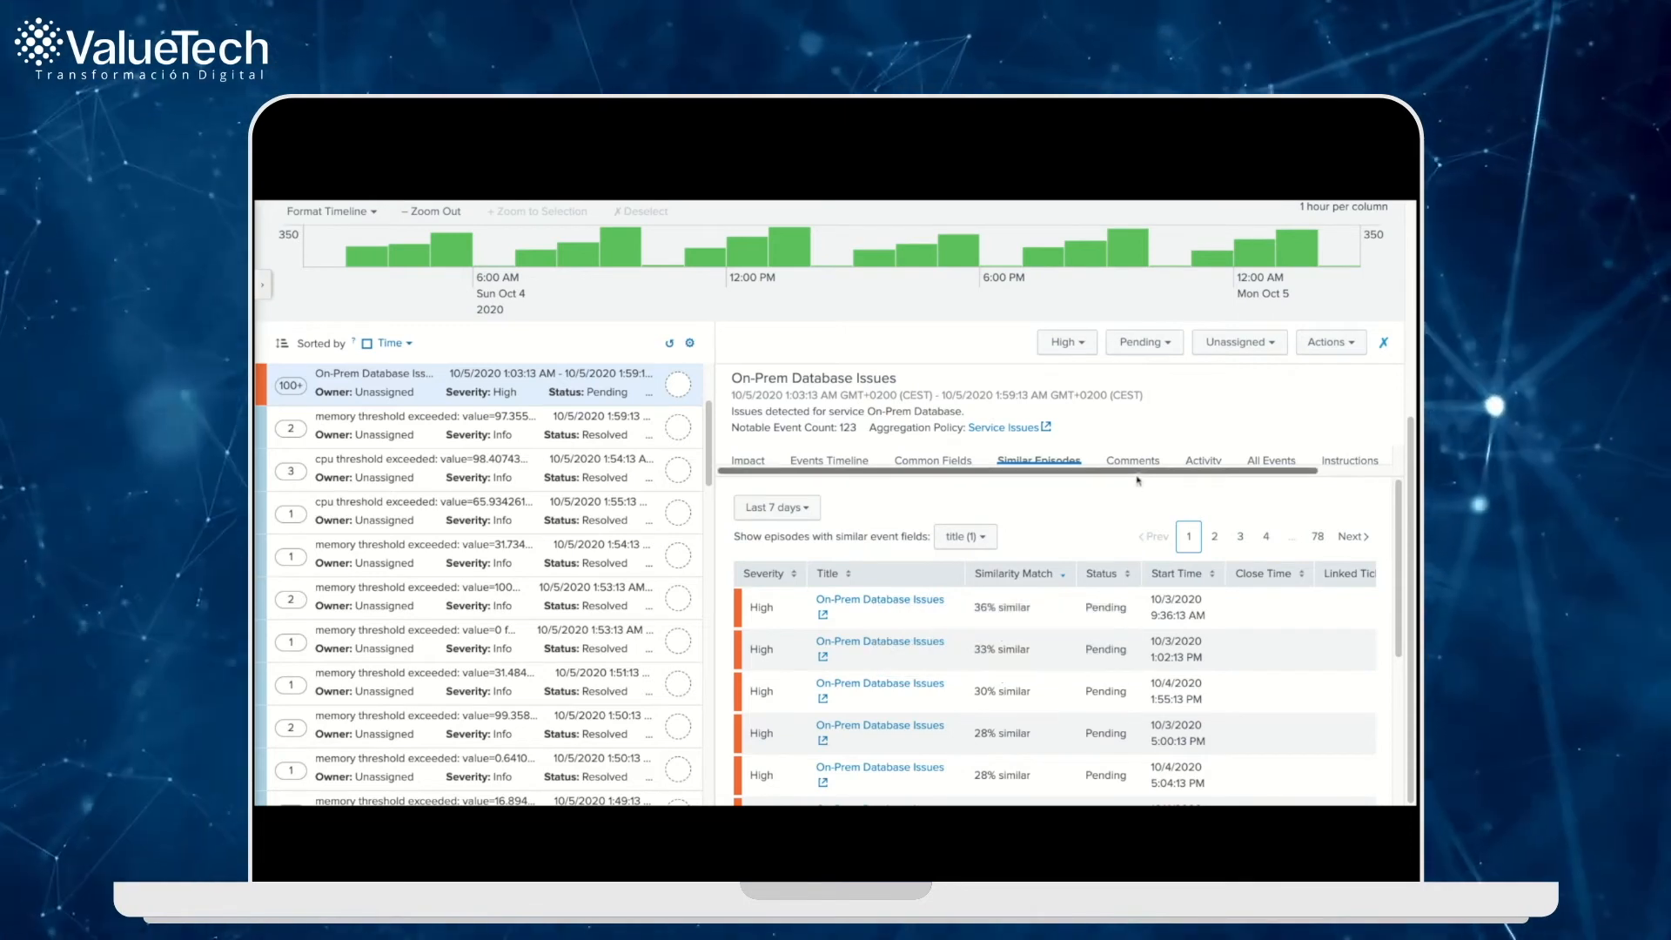
pyautogui.click(1131, 461)
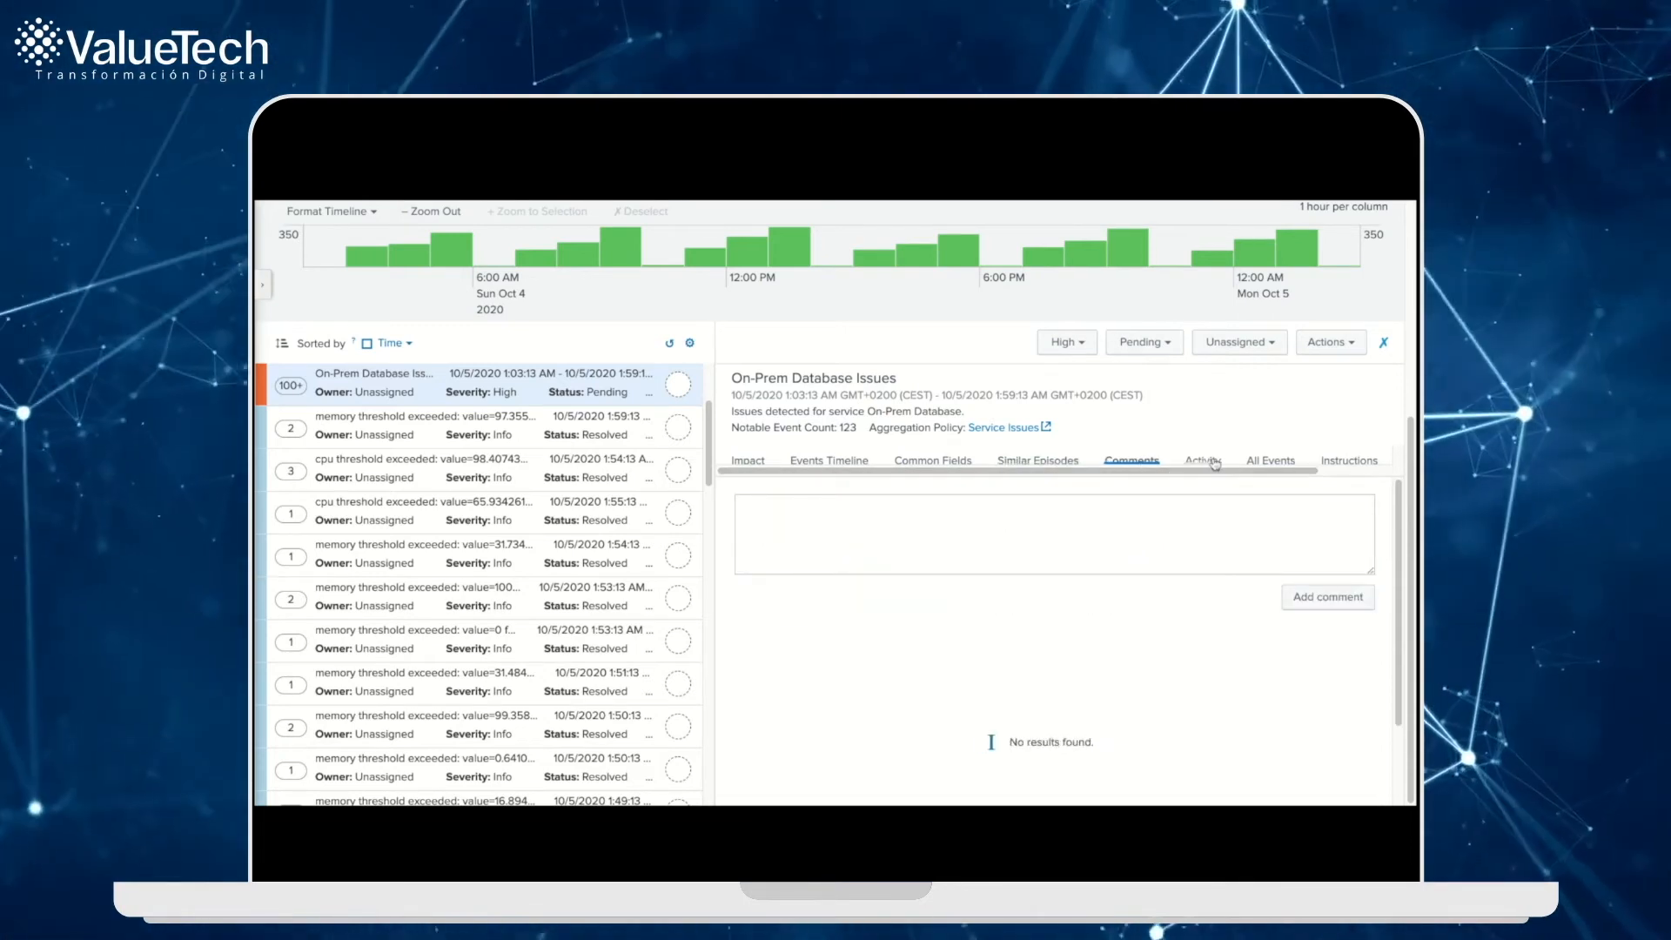
# - Show the actions available for the On-Prem Database Issues episode
pyautogui.click(1348, 348)
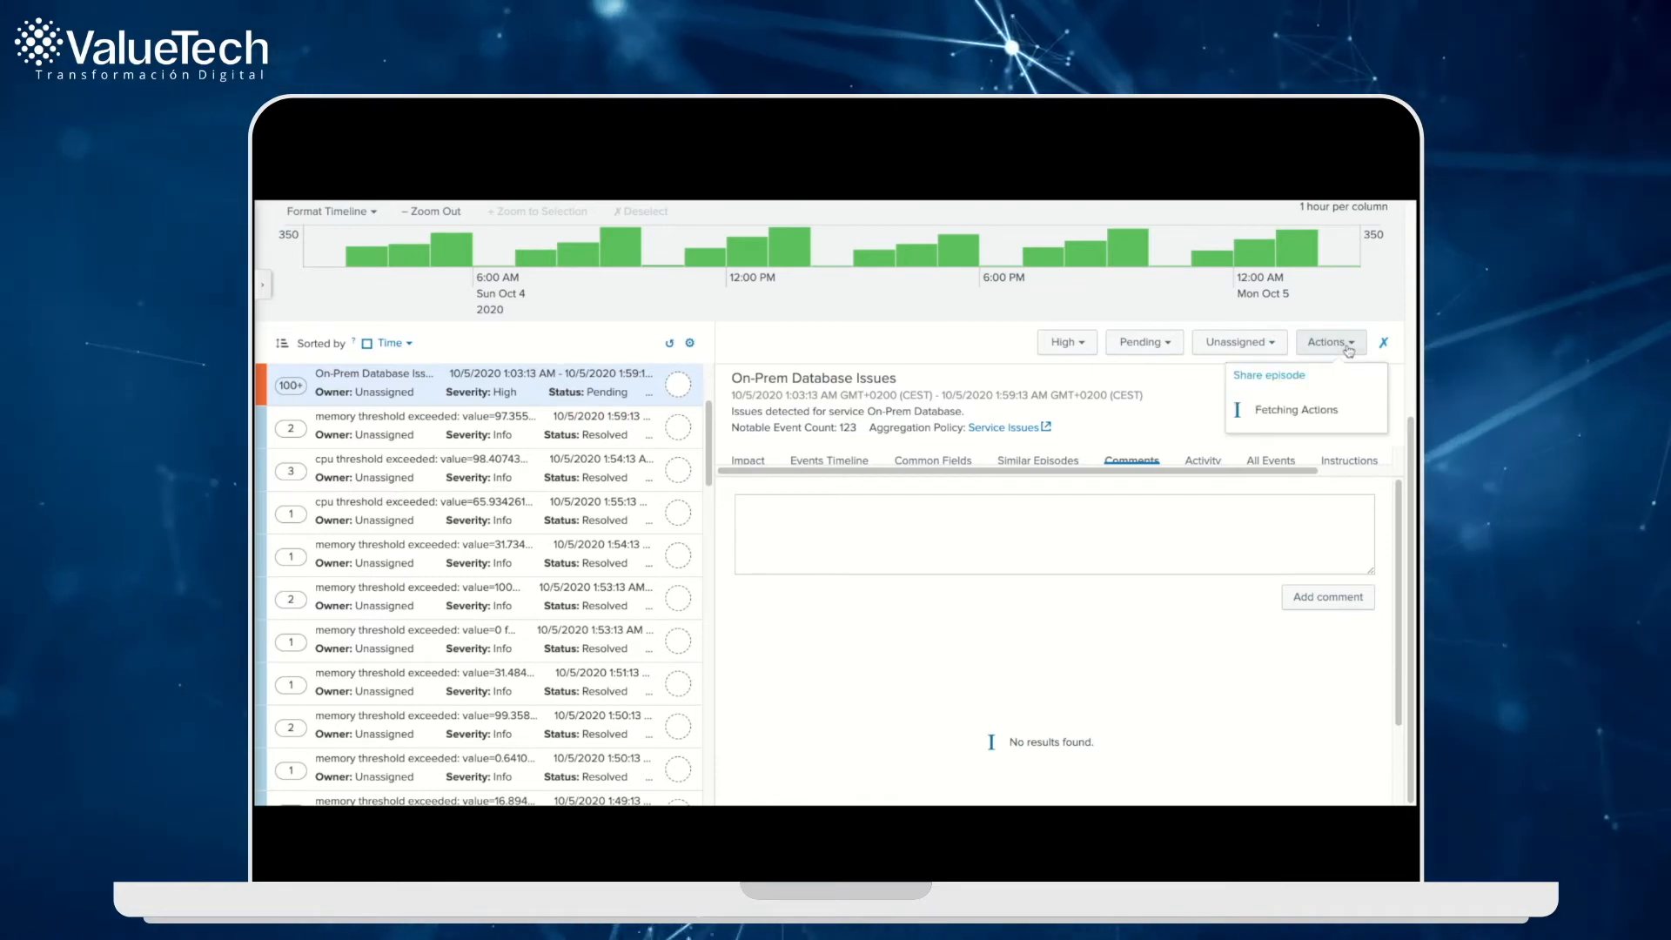